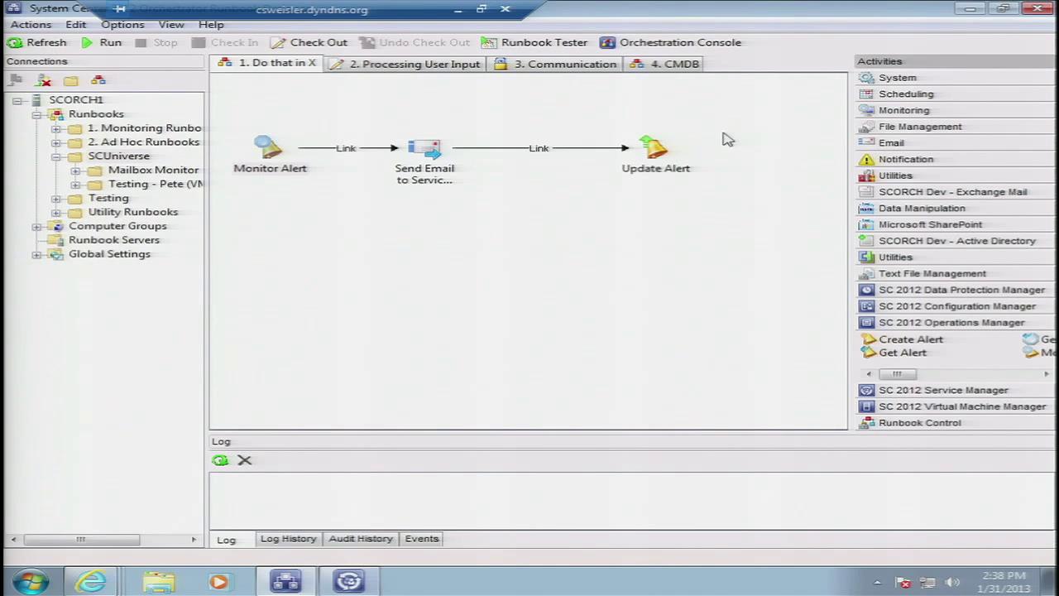
# Inspect the Monitor Alert activity's details and the field names available for a new filter, closing everything without changes
pyautogui.doubleClick(269, 170)
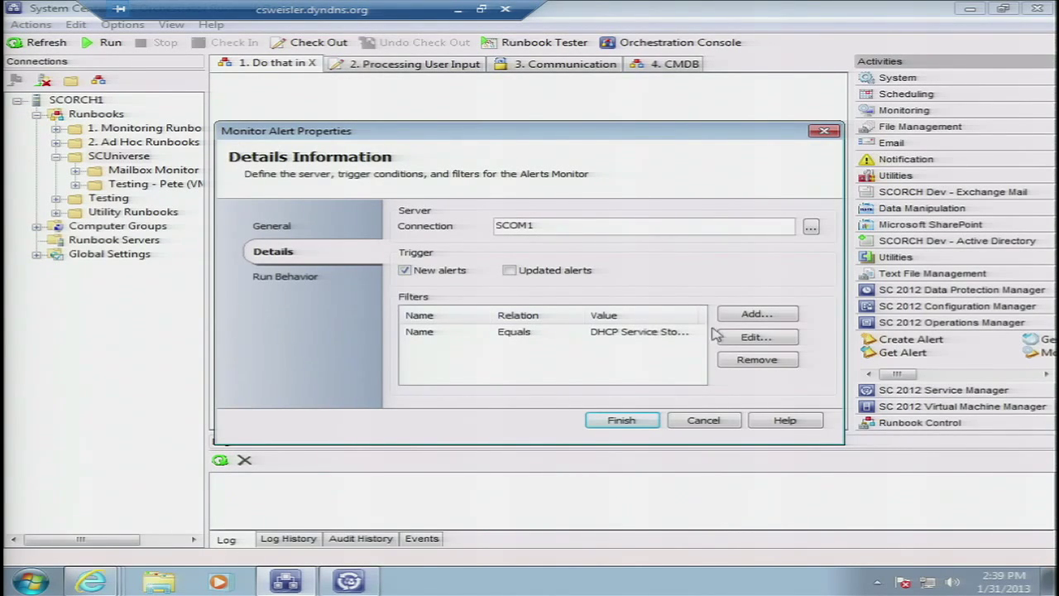
pyautogui.click(757, 321)
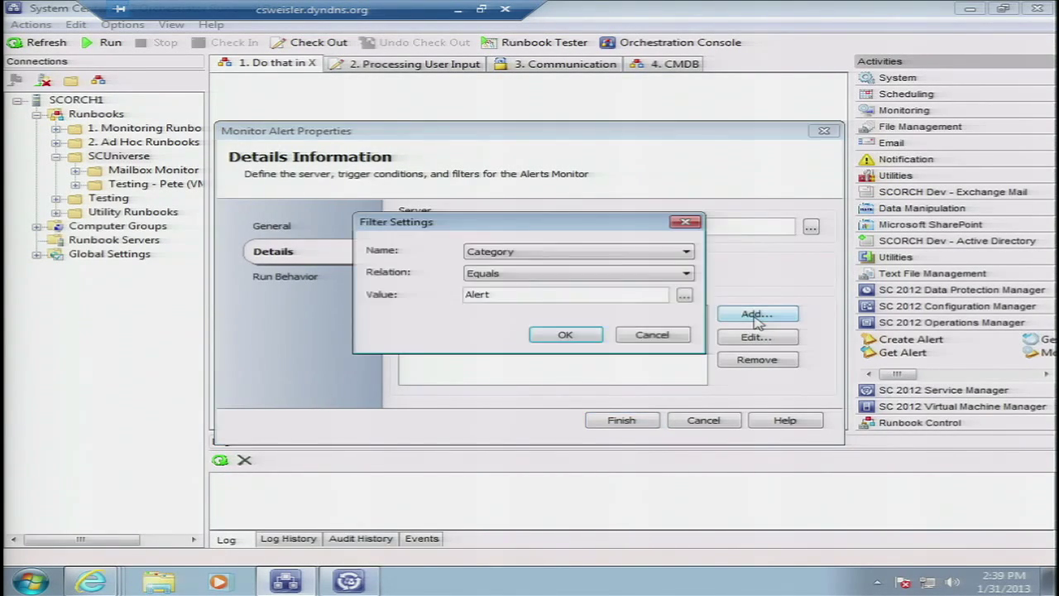
pyautogui.click(685, 252)
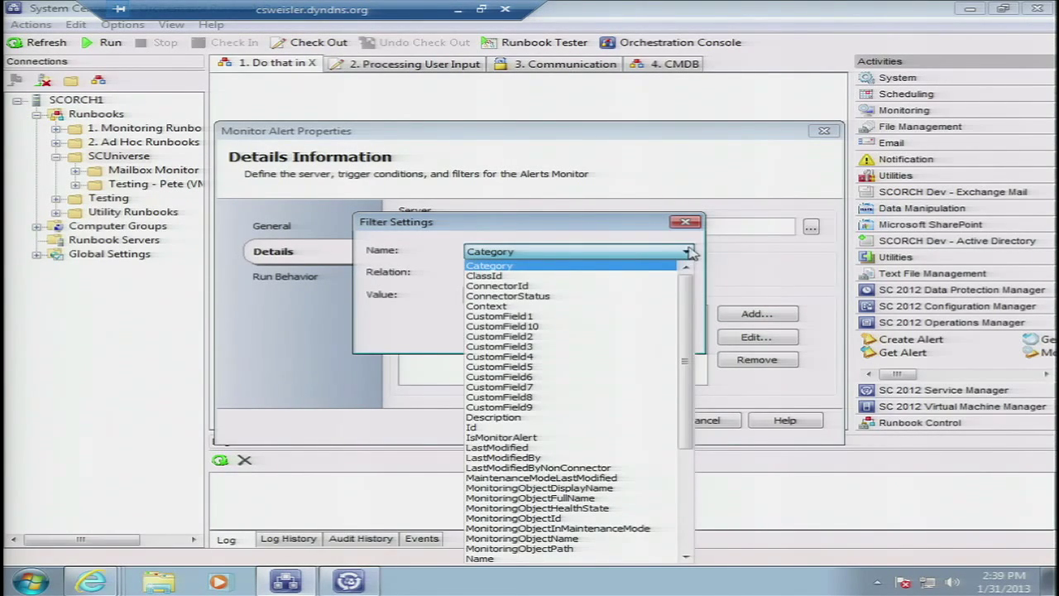
pyautogui.click(692, 223)
pyautogui.click(694, 225)
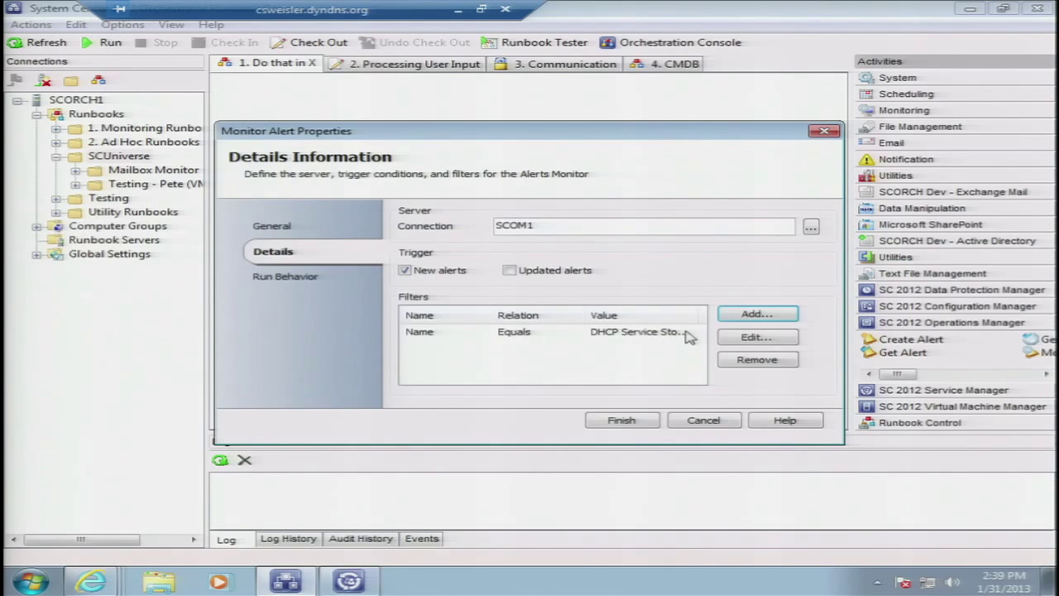
pyautogui.click(704, 420)
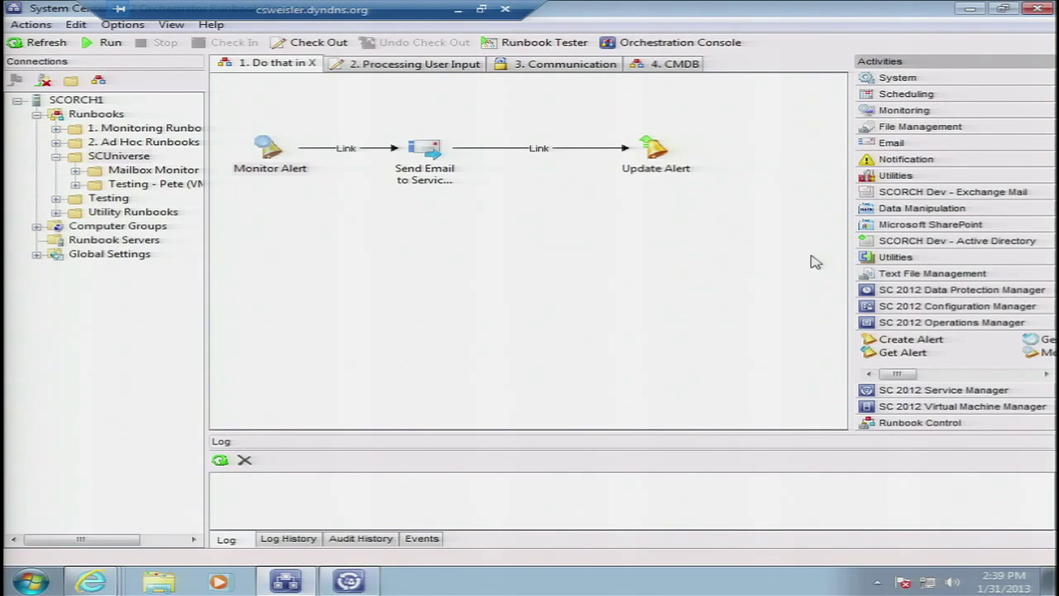
# Show the Email activities and open the Send Email to Service Desk activity's details, moving the dialog clear of the runbook diagram
pyautogui.click(929, 145)
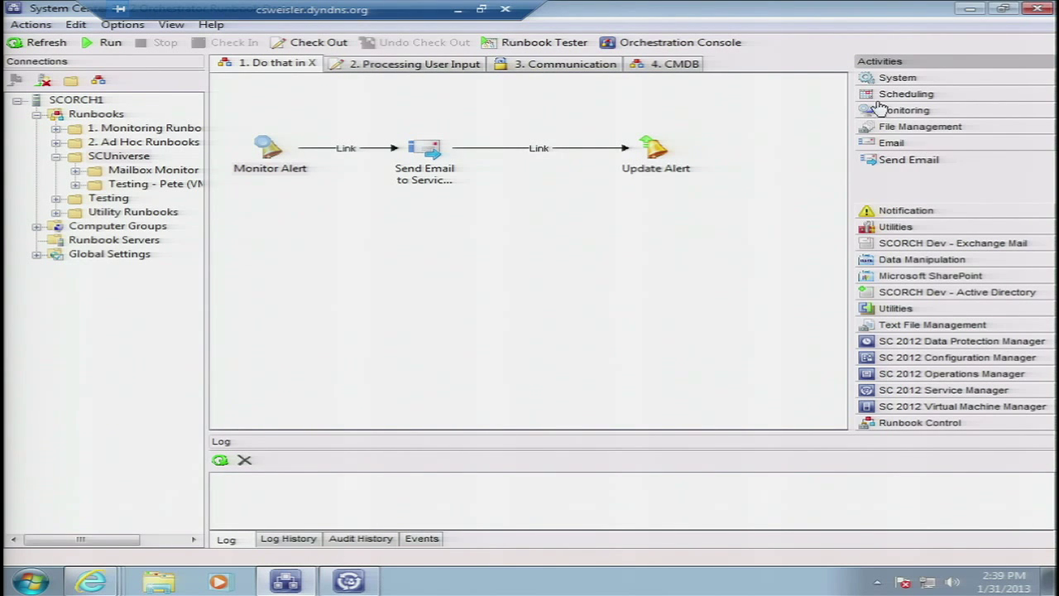
pyautogui.click(427, 149)
pyautogui.doubleClick(429, 149)
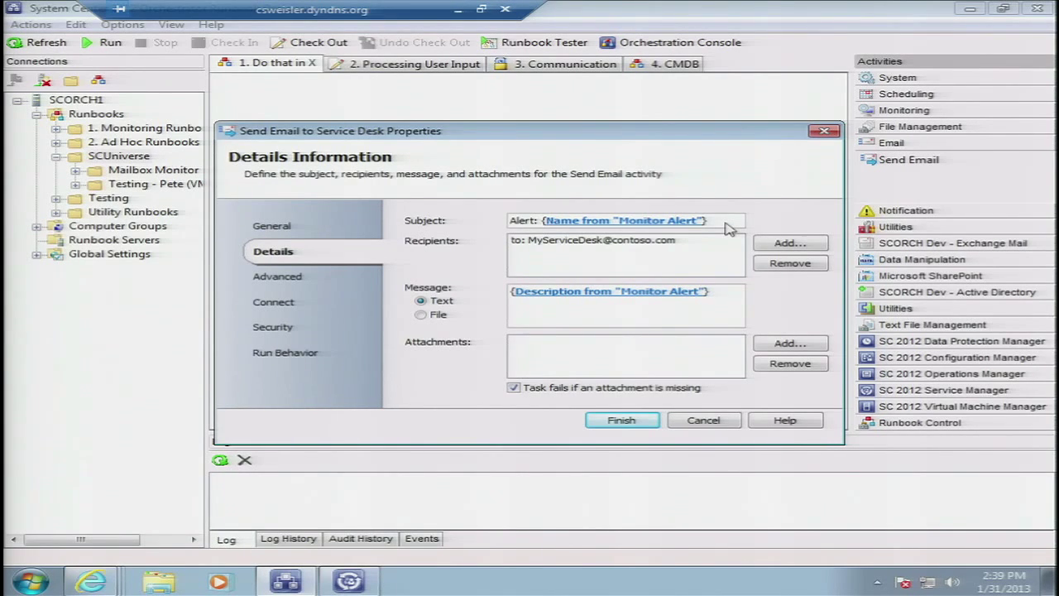
pyautogui.moveTo(690, 137); pyautogui.dragTo(674, 254)
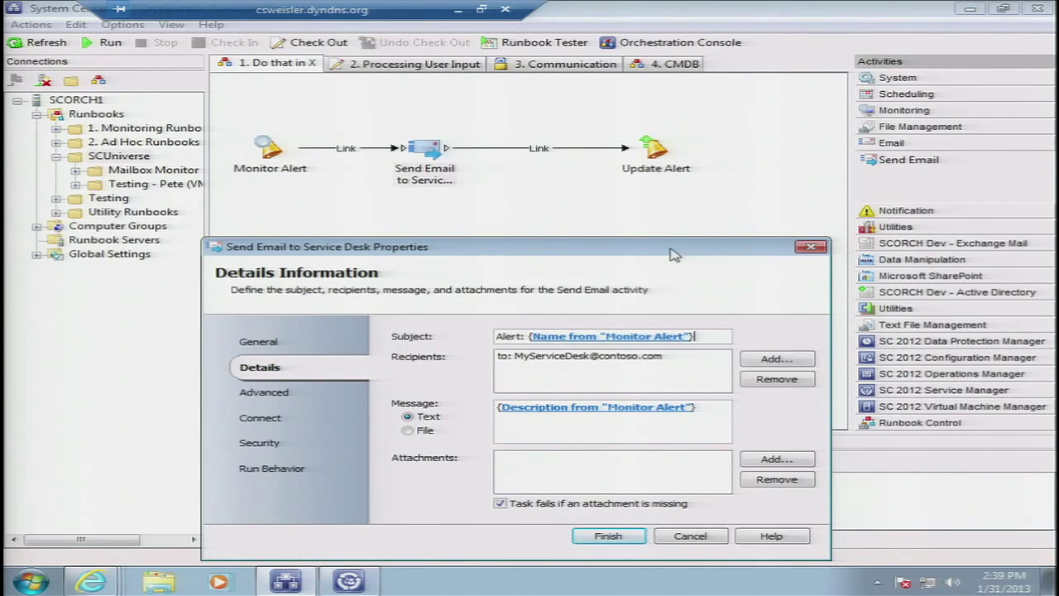
# Browse the Monitor Alert published data that can be subscribed to in the email subject, without inserting any item
pyautogui.rightClick(708, 335)
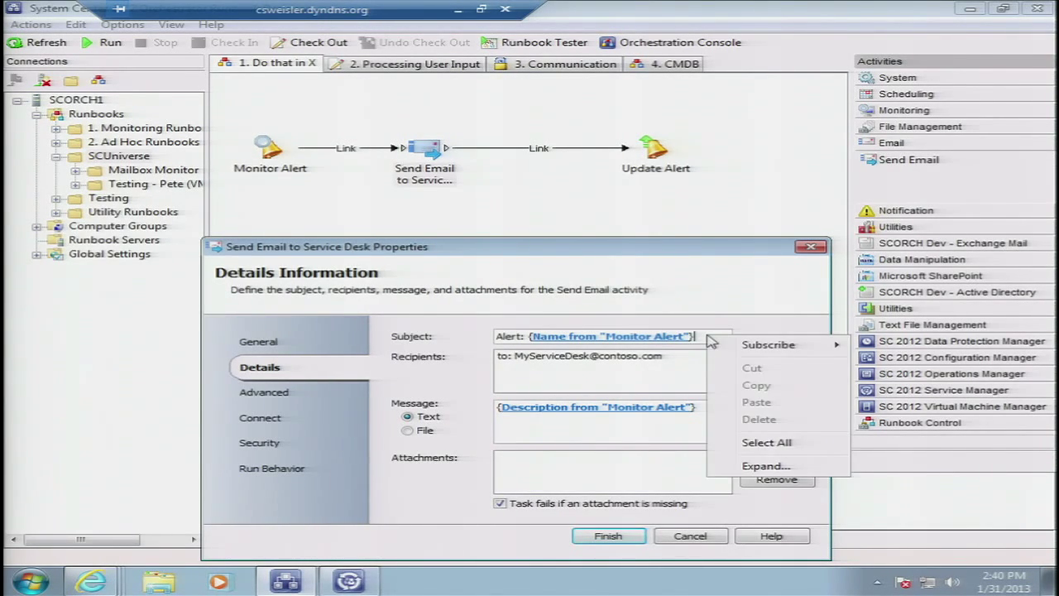
pyautogui.moveTo(745, 351)
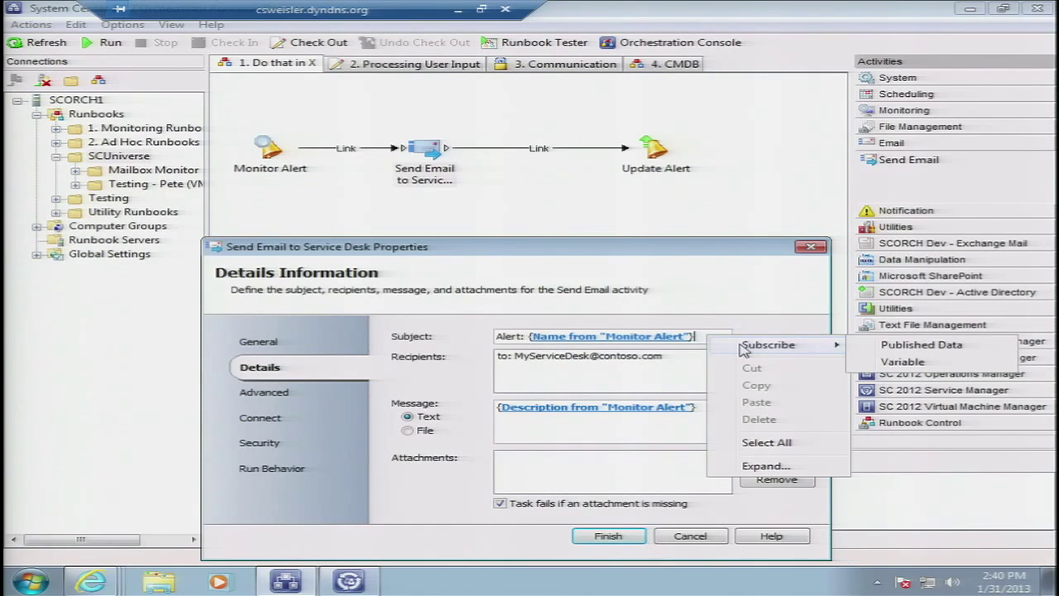
pyautogui.click(892, 347)
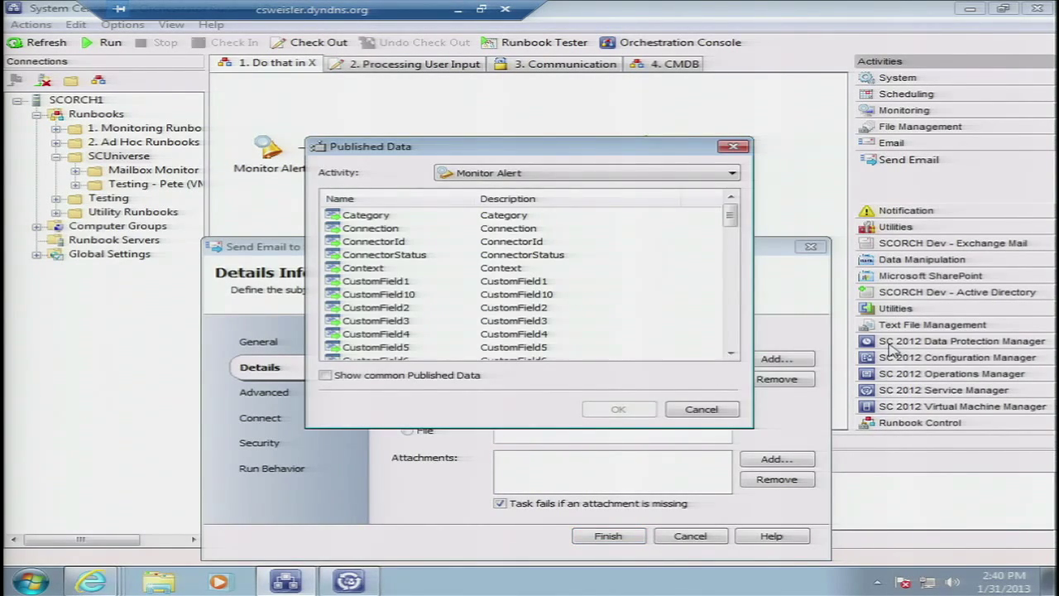
pyautogui.moveTo(732, 218); pyautogui.dragTo(733, 235)
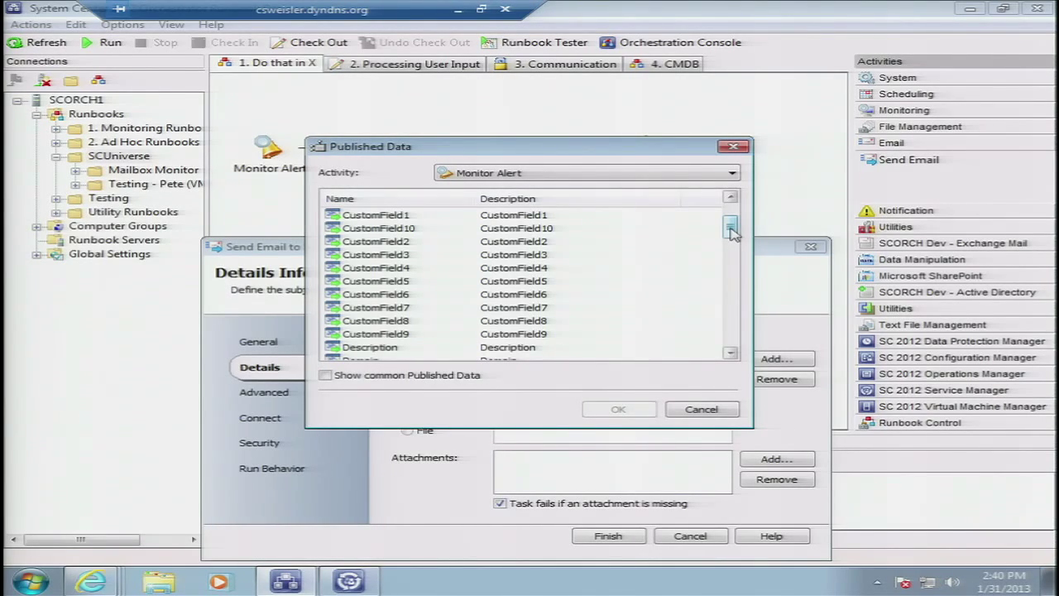
pyautogui.moveTo(734, 235); pyautogui.dragTo(732, 306)
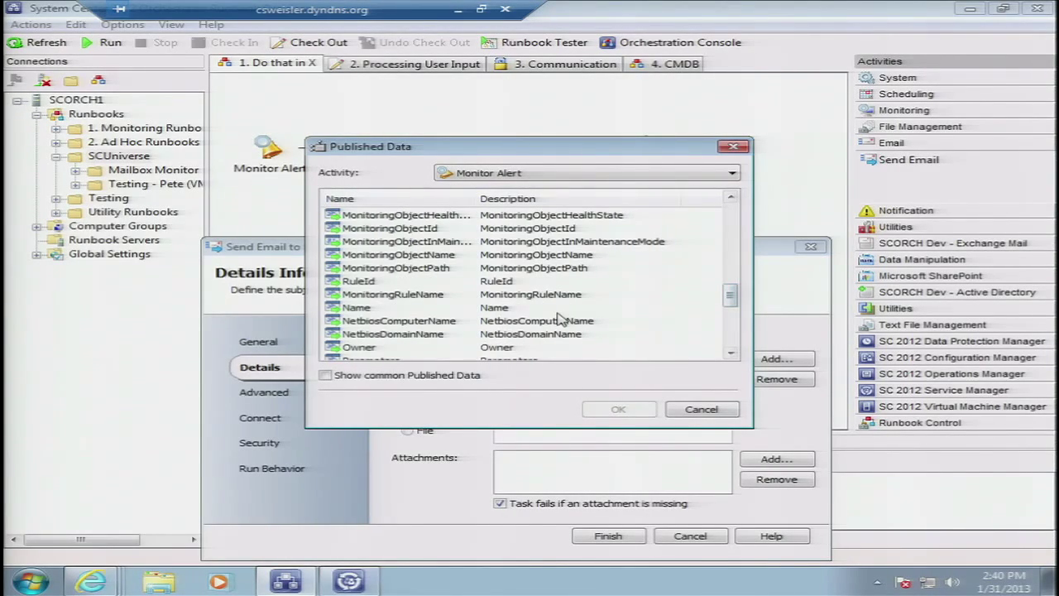
pyautogui.click(701, 410)
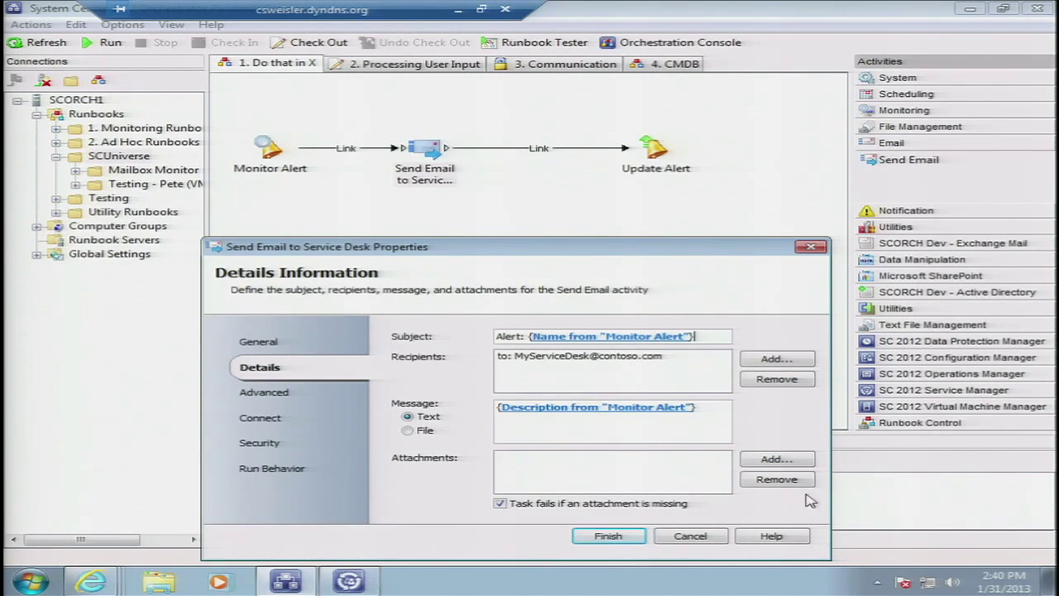
# View the Monitor Alert published data available for the email message body, leaving the list without inserting any item
pyautogui.rightClick(718, 407)
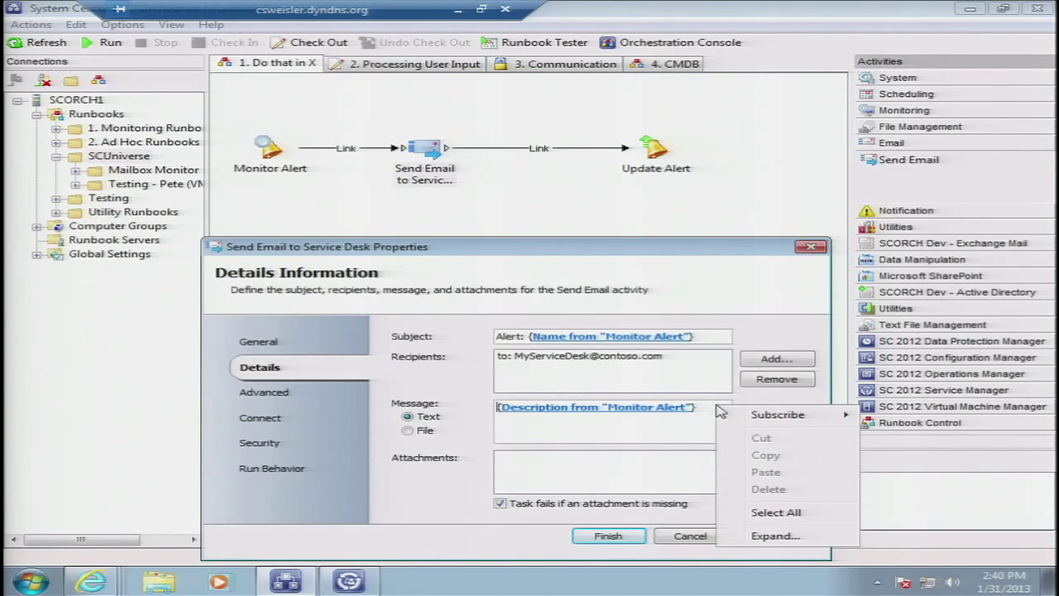
pyautogui.moveTo(735, 417)
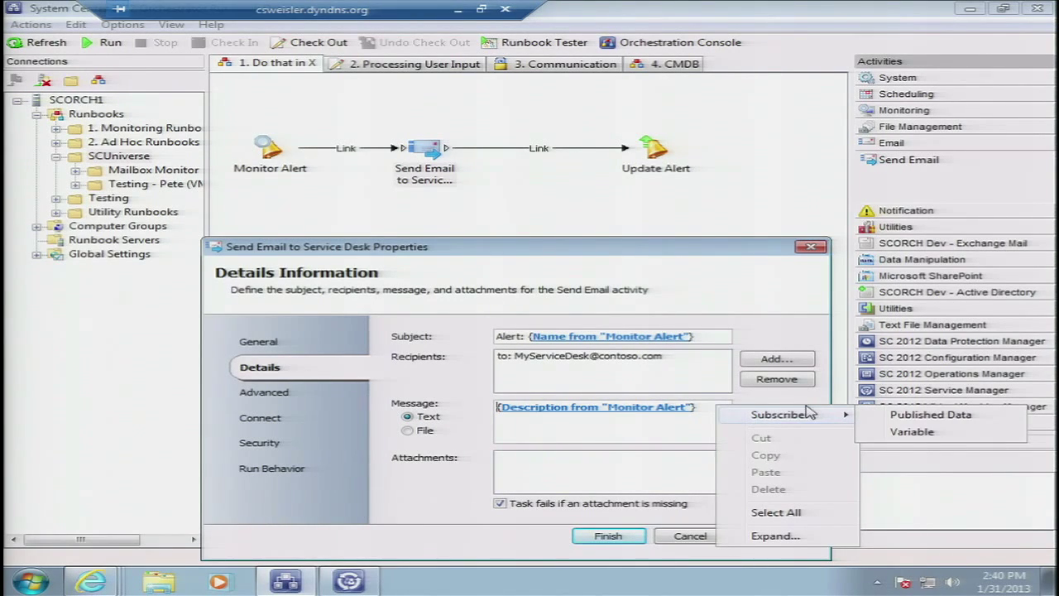
pyautogui.click(902, 415)
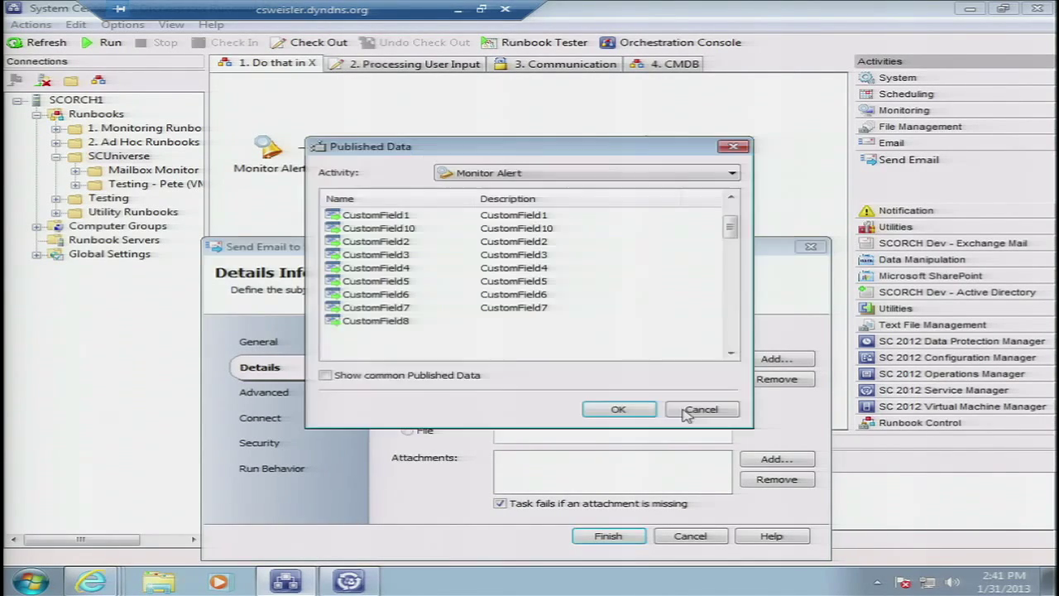
pyautogui.click(710, 416)
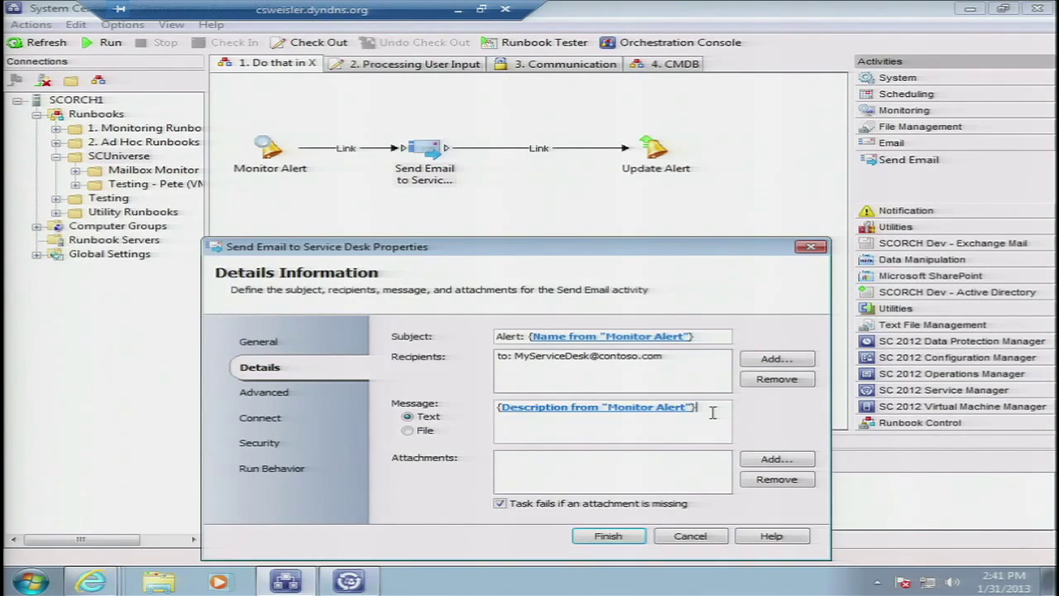
# Try a new "ComputerName:" line in the email message and view the Monitor Alert published data available for it
pyautogui.press('Return')
pyautogui.write('ComputerName:')
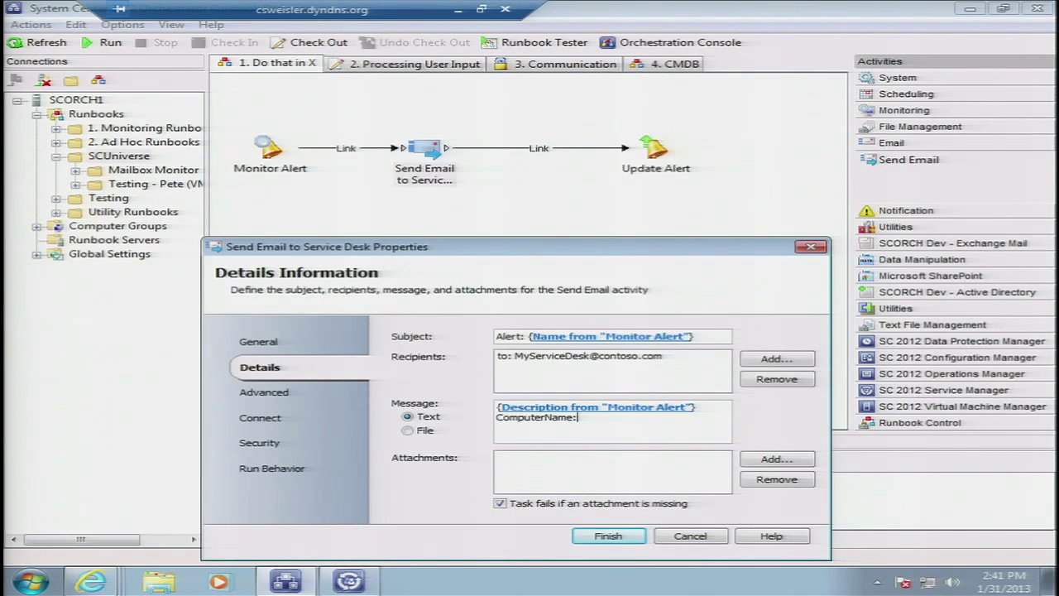
pyautogui.rightClick(660, 422)
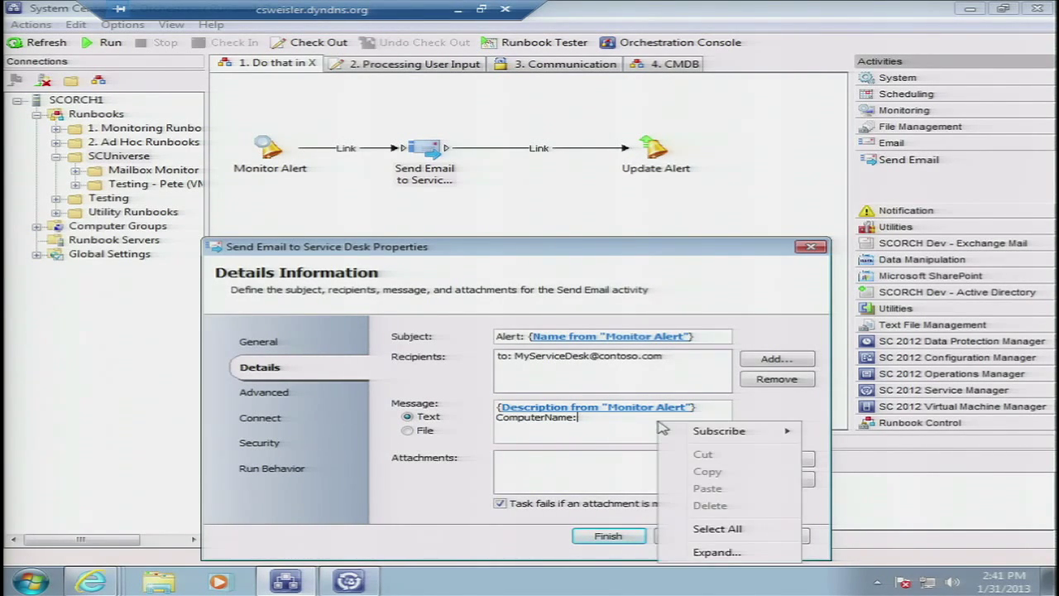
pyautogui.moveTo(721, 438)
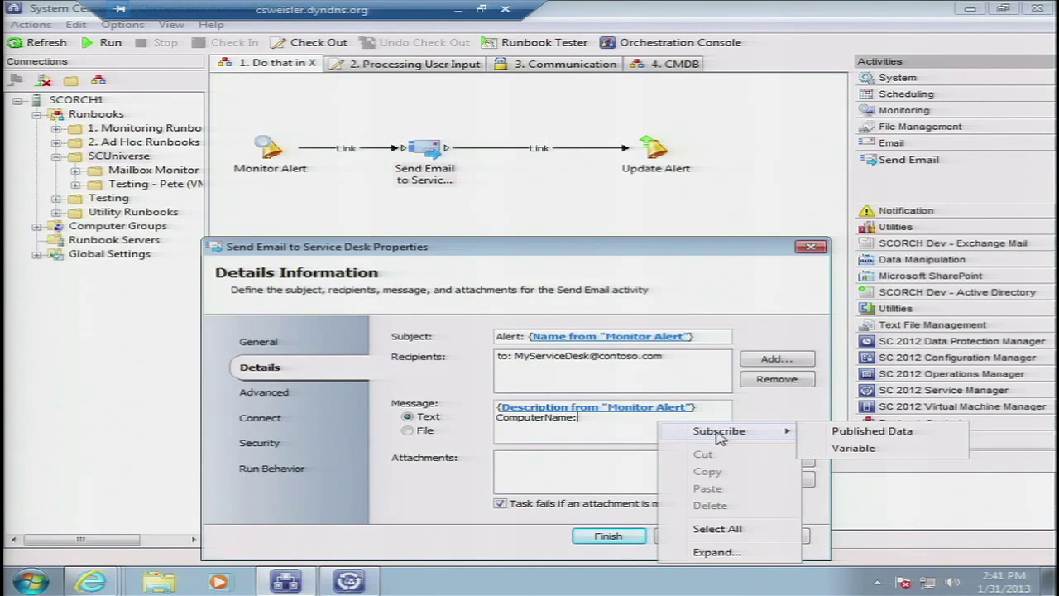
pyautogui.click(861, 432)
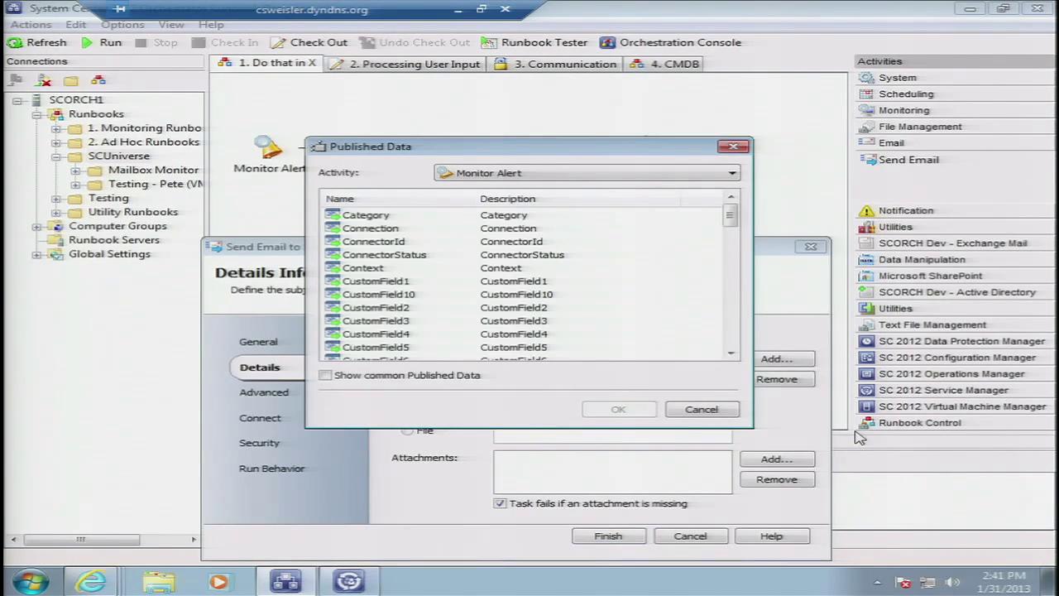
pyautogui.click(703, 409)
# Review the Send Email activity's advanced message options and SMTP connection settings, closing its properties without saving
pyautogui.click(267, 394)
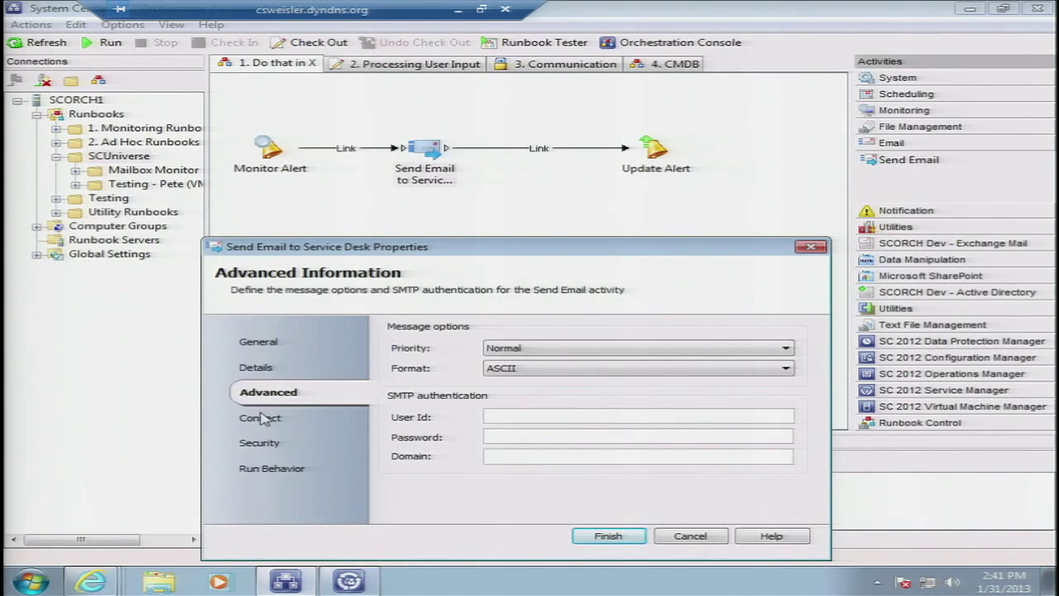
pyautogui.click(264, 421)
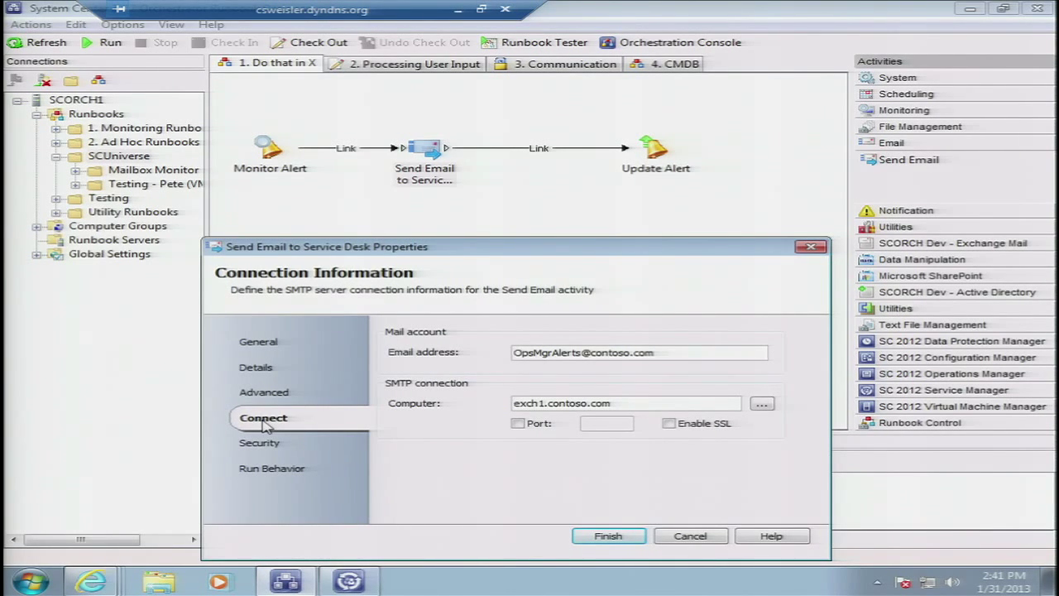
pyautogui.click(669, 537)
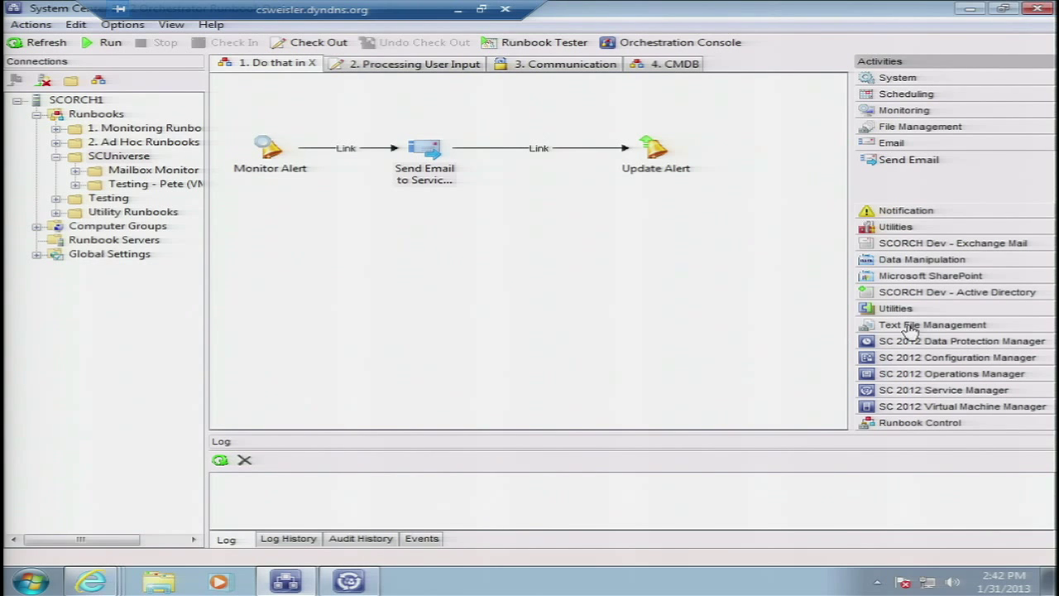
# Show the SC 2012 Operations Manager activities and examine the Monitor Alert published data available for the Update Alert activity's Alert ID
pyautogui.click(943, 374)
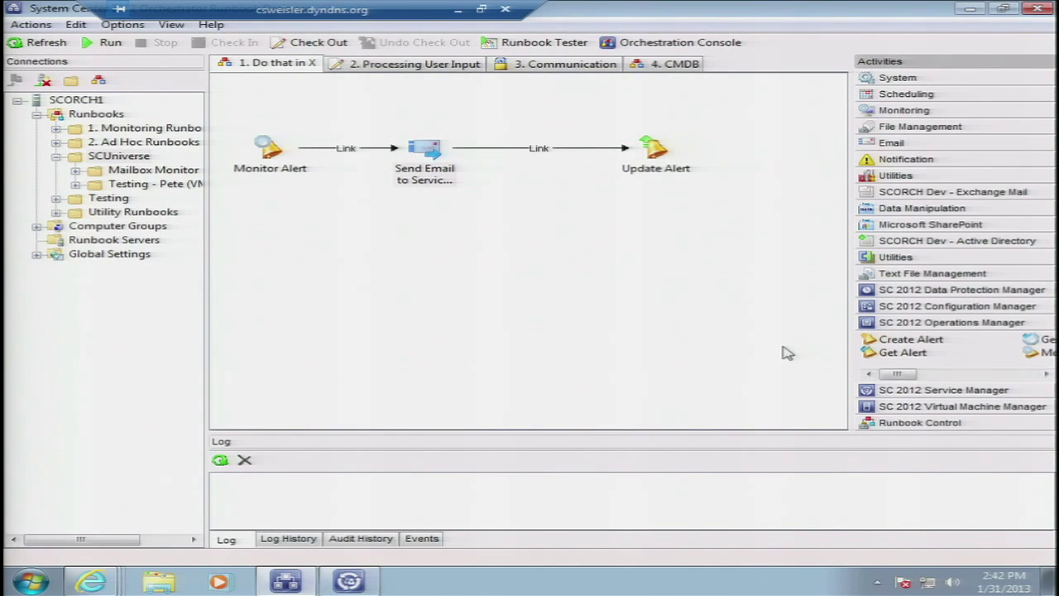
pyautogui.doubleClick(660, 174)
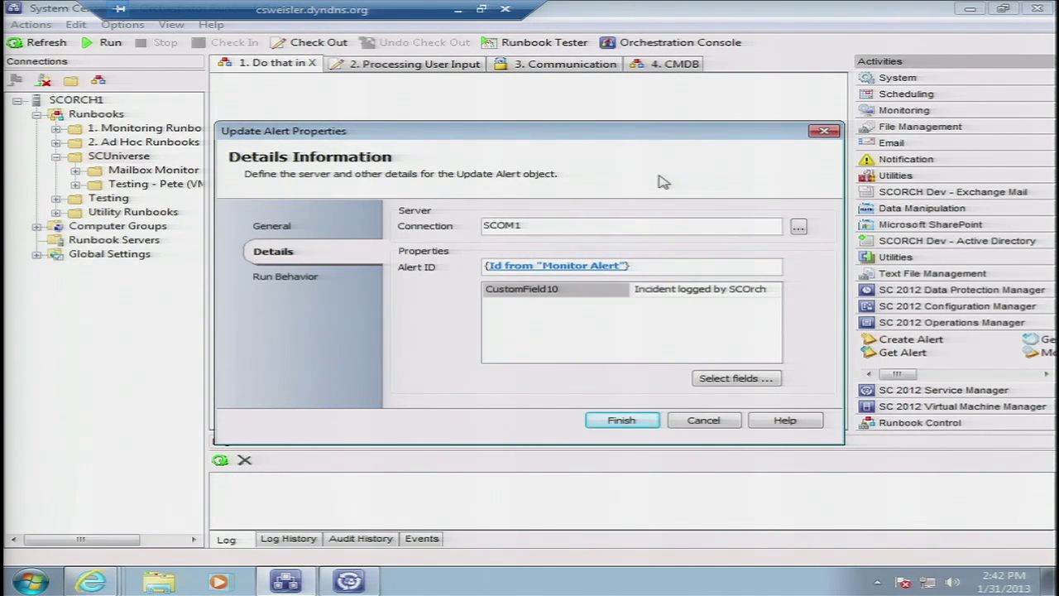
pyautogui.click(684, 268)
pyautogui.rightClick(684, 267)
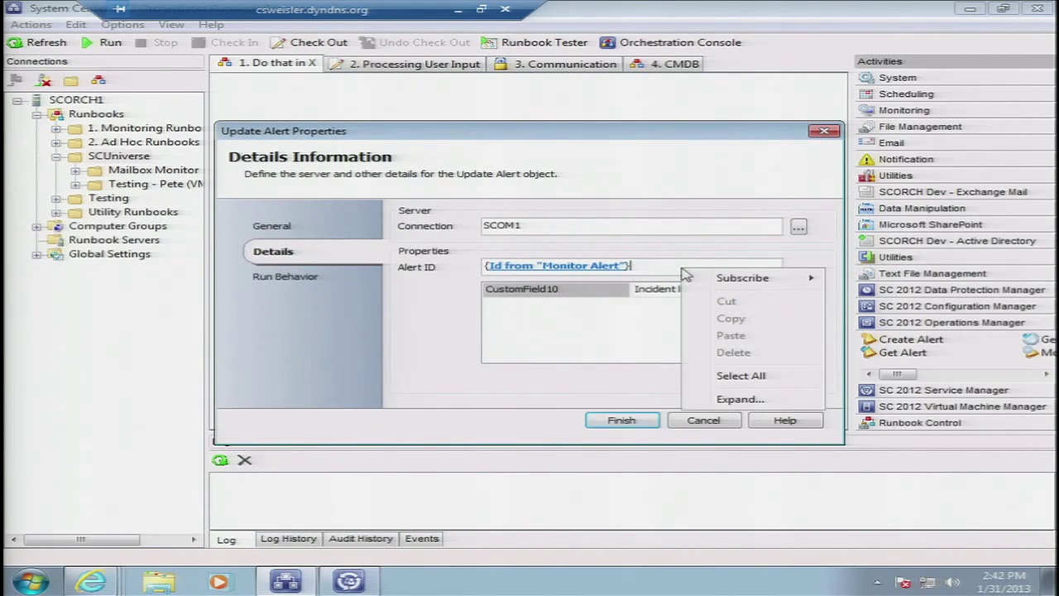
pyautogui.moveTo(712, 279)
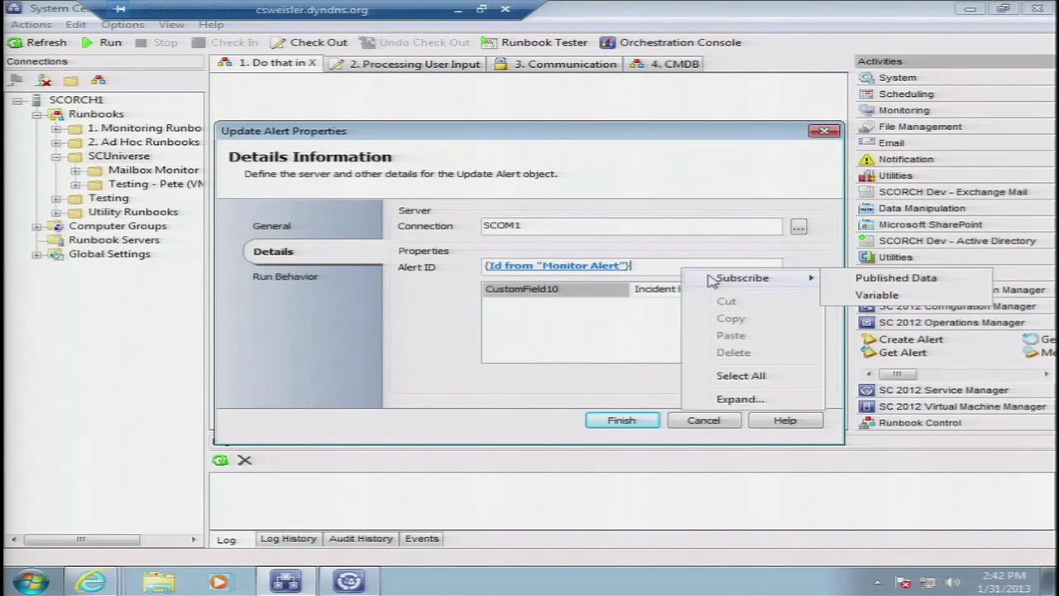
pyautogui.click(840, 279)
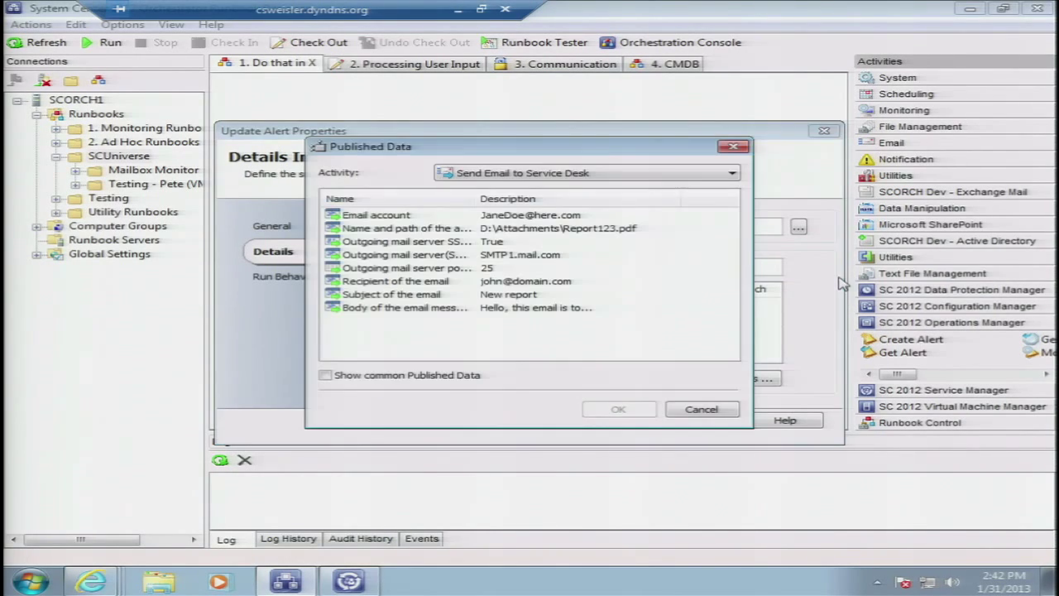
pyautogui.click(631, 177)
pyautogui.click(619, 190)
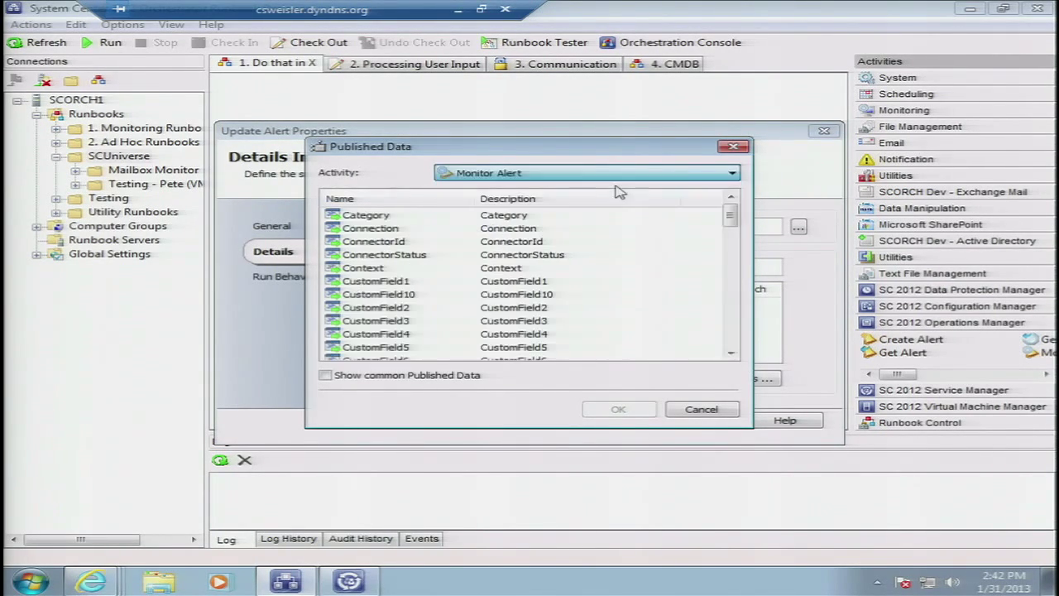
pyautogui.click(731, 323)
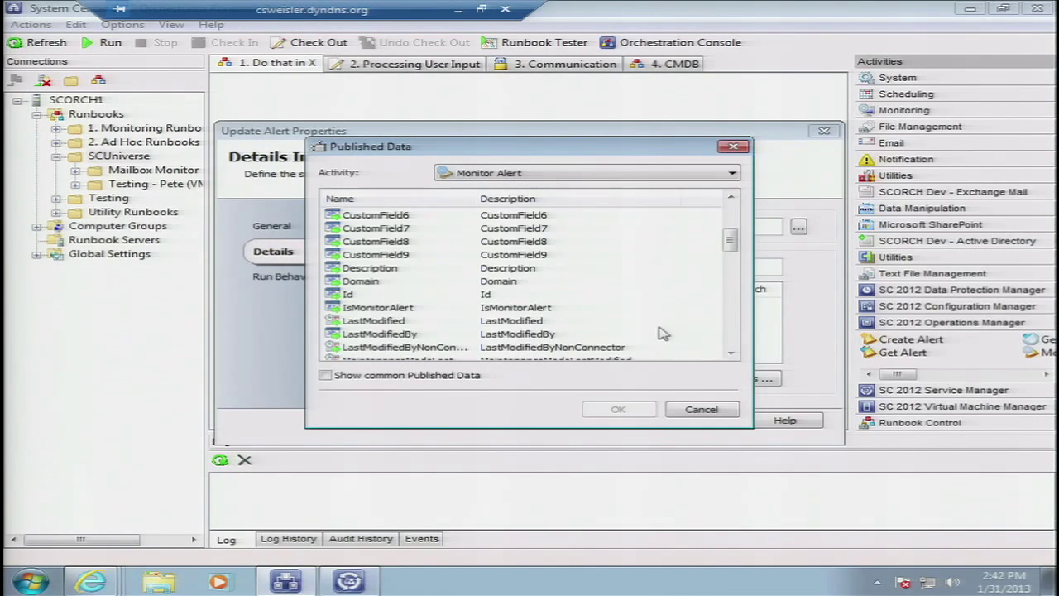
pyautogui.click(687, 409)
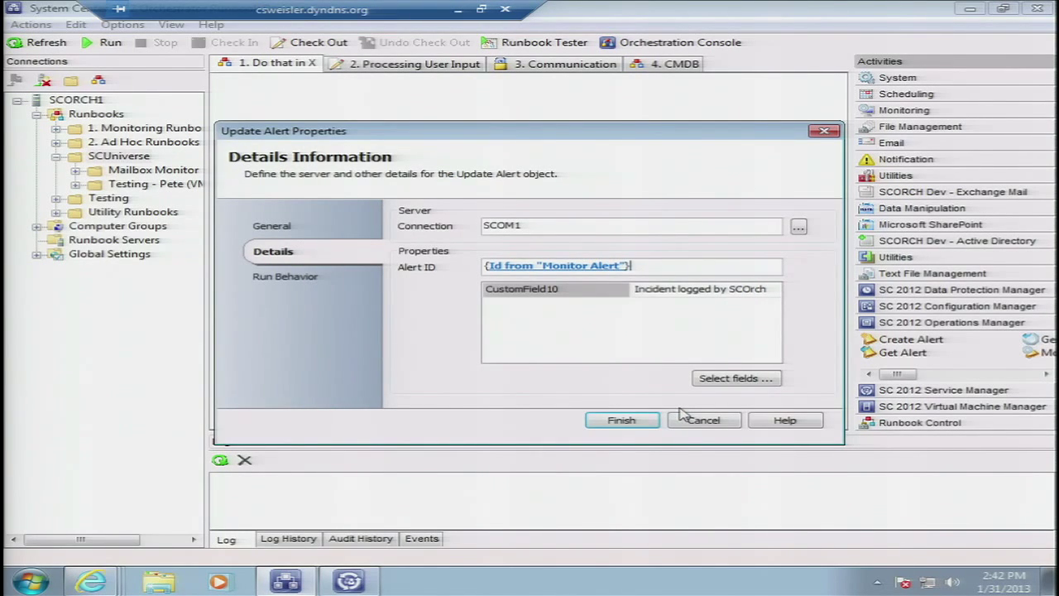
# View the alert fields that can be selected for the Update Alert activity, leaving the selection as it is
pyautogui.click(708, 378)
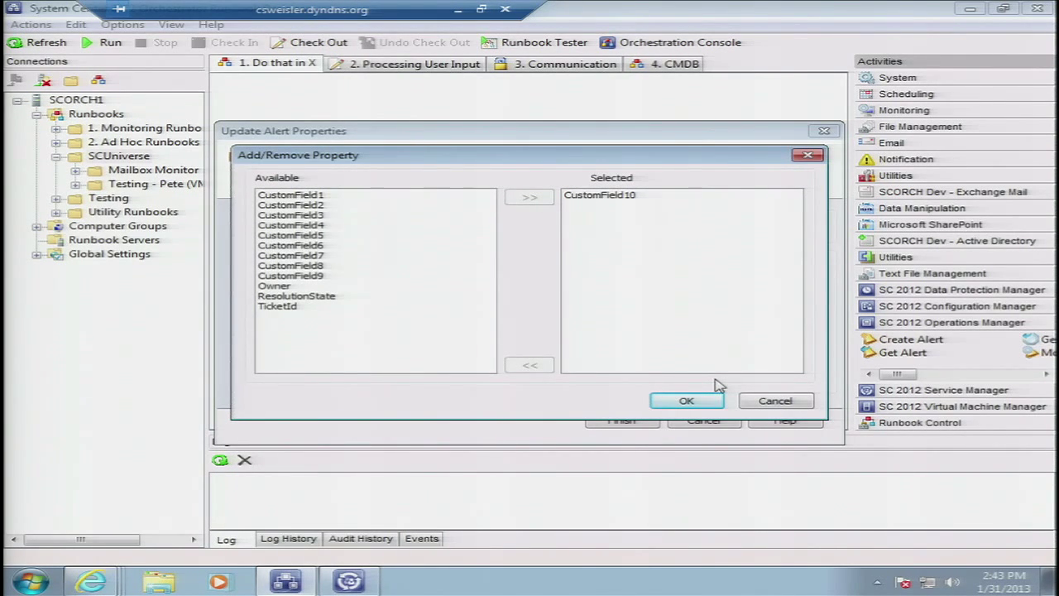
pyautogui.click(768, 403)
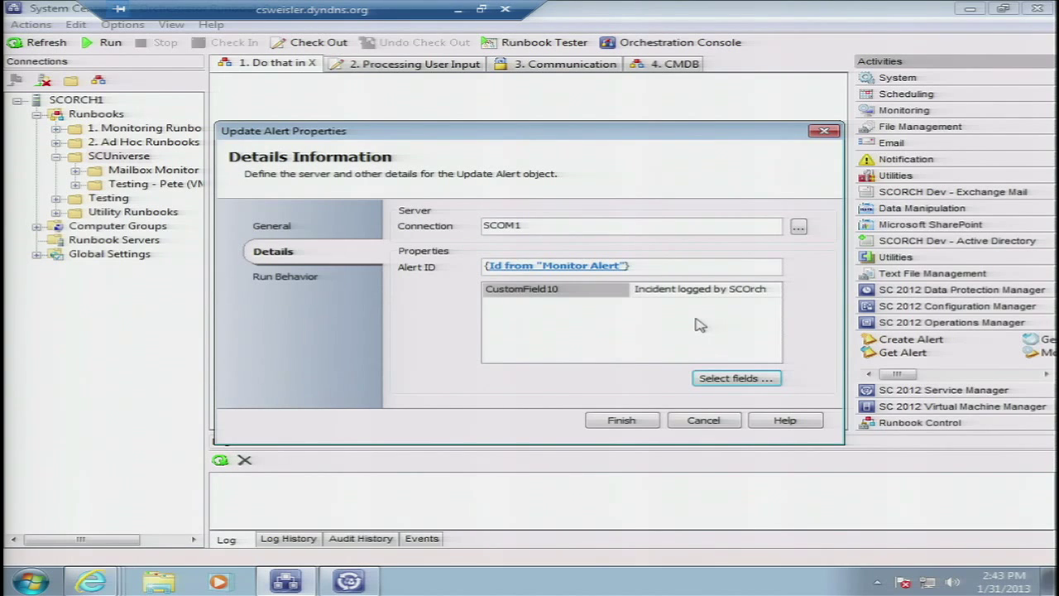
# Examine the Update Alert activity's CustomField10 value and the Monitor Alert activity's trigger and filter details, closing both without saving
pyautogui.click(709, 295)
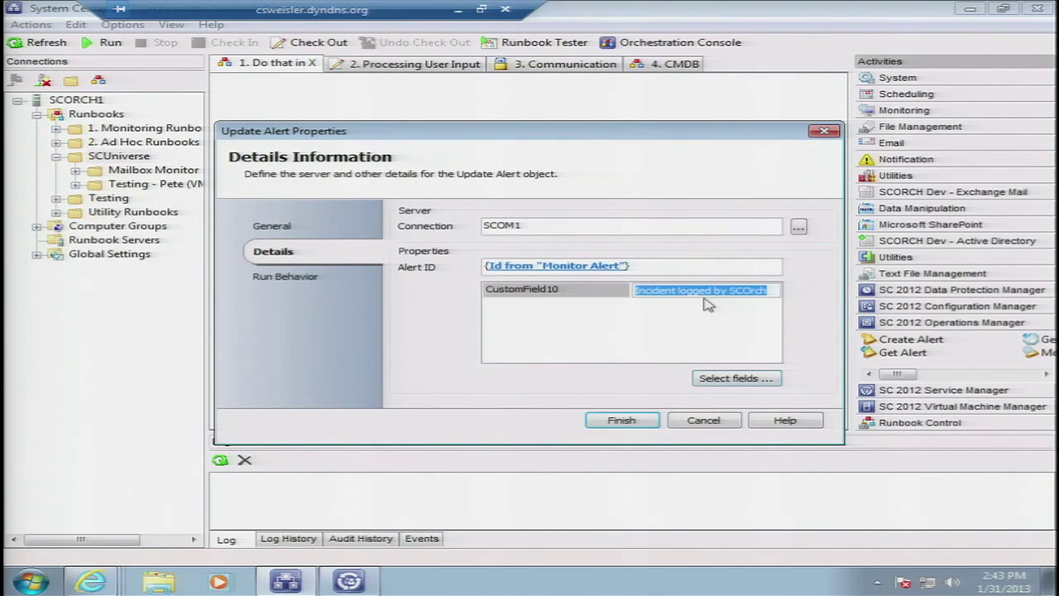
pyautogui.click(705, 420)
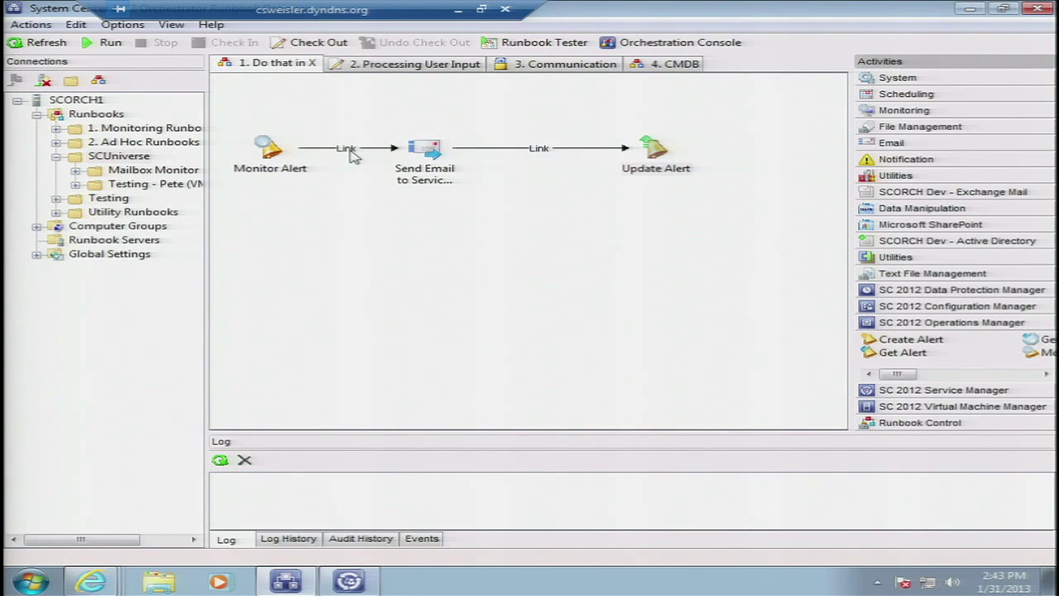
pyautogui.doubleClick(267, 147)
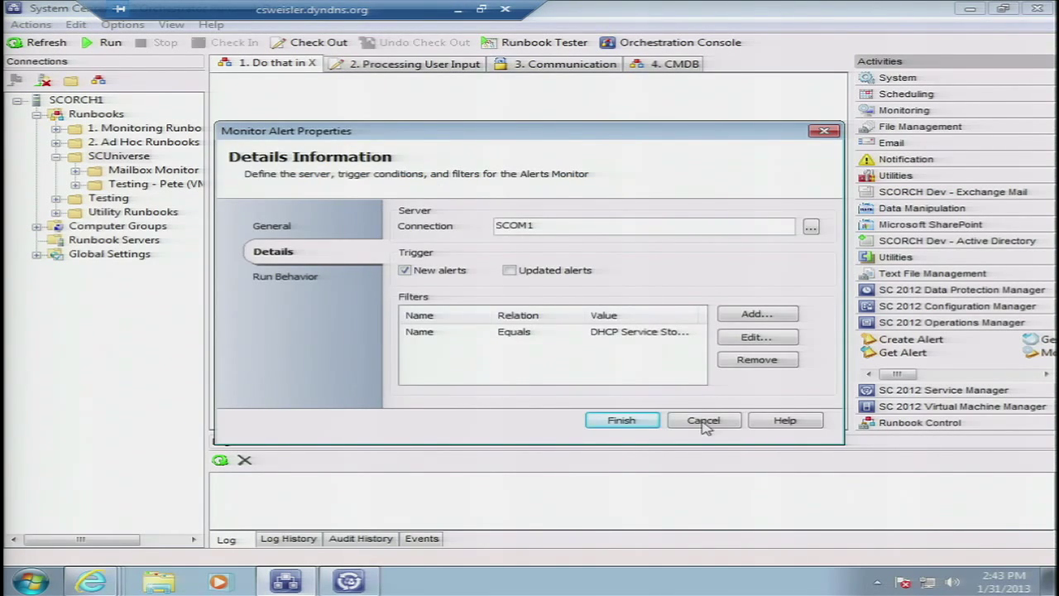
pyautogui.click(703, 420)
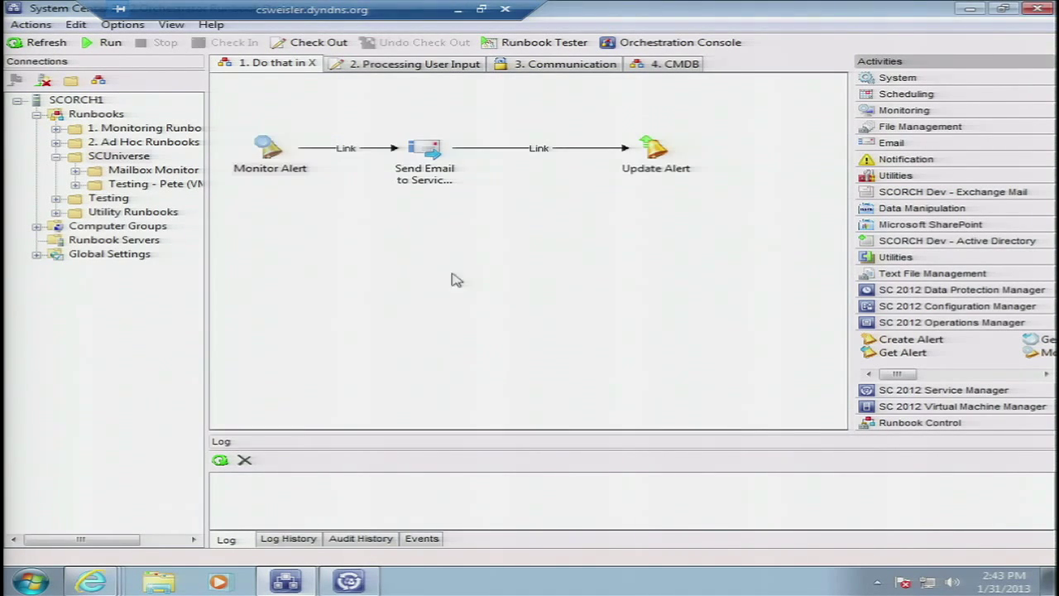
# Review the CustomField10 include filter and its match pattern on the link between Monitor Alert and Send Email, closing without saving
pyautogui.doubleClick(338, 154)
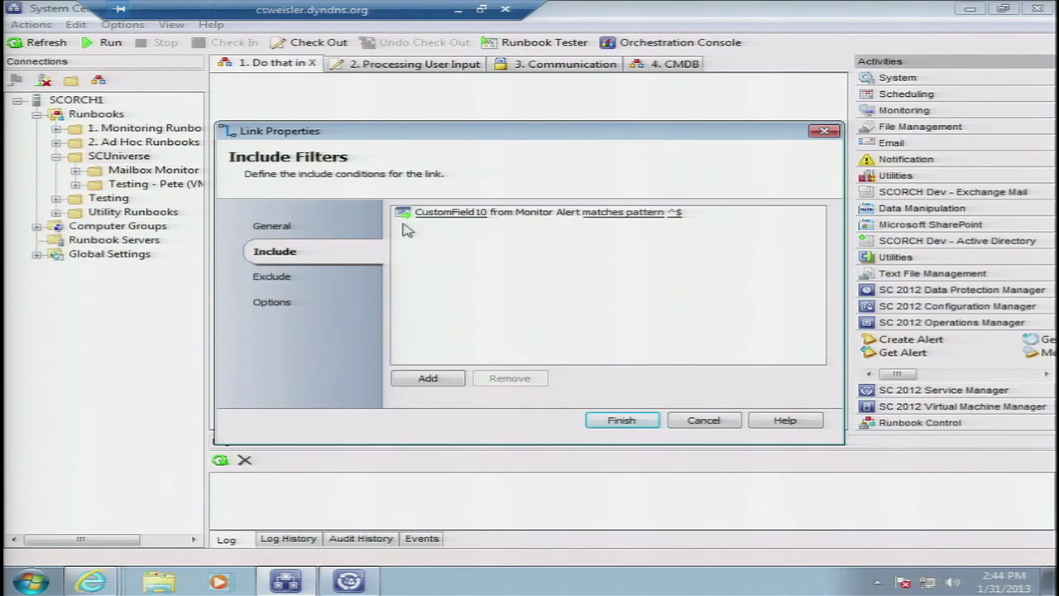
pyautogui.click(474, 217)
pyautogui.click(701, 410)
pyautogui.click(675, 214)
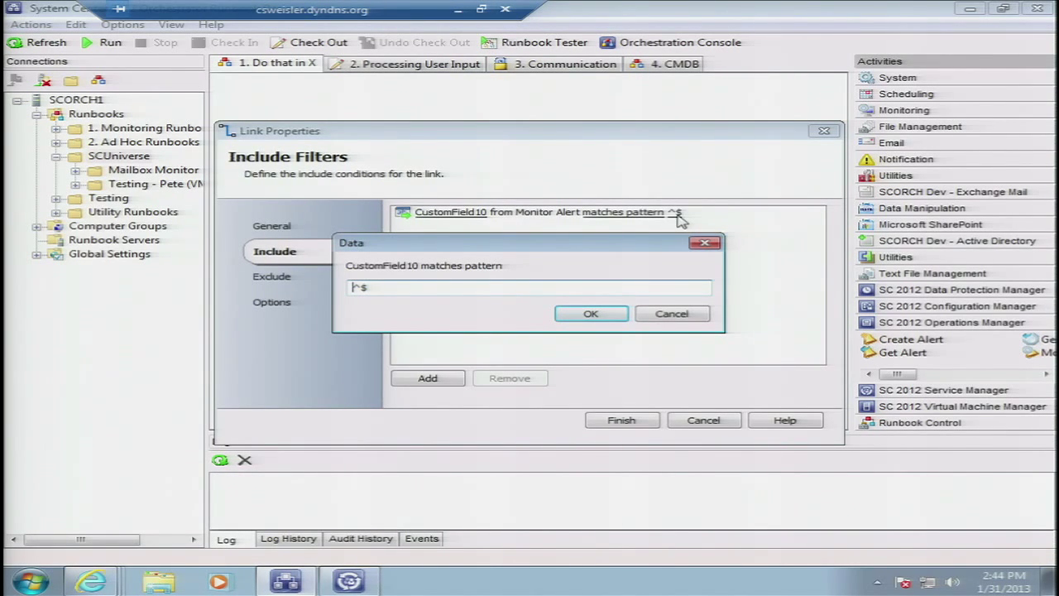
pyautogui.click(672, 313)
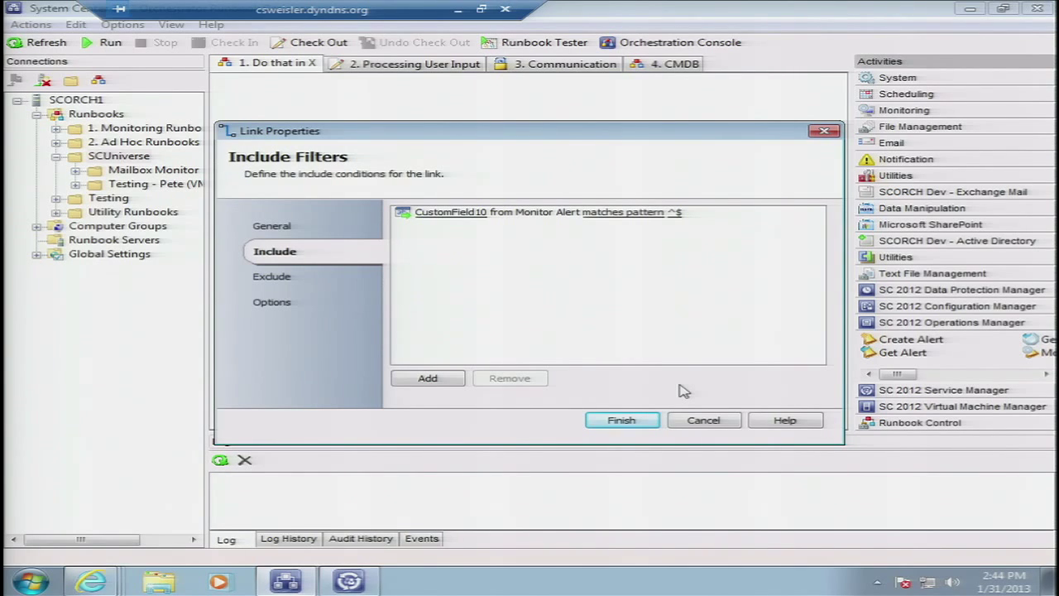
pyautogui.click(700, 422)
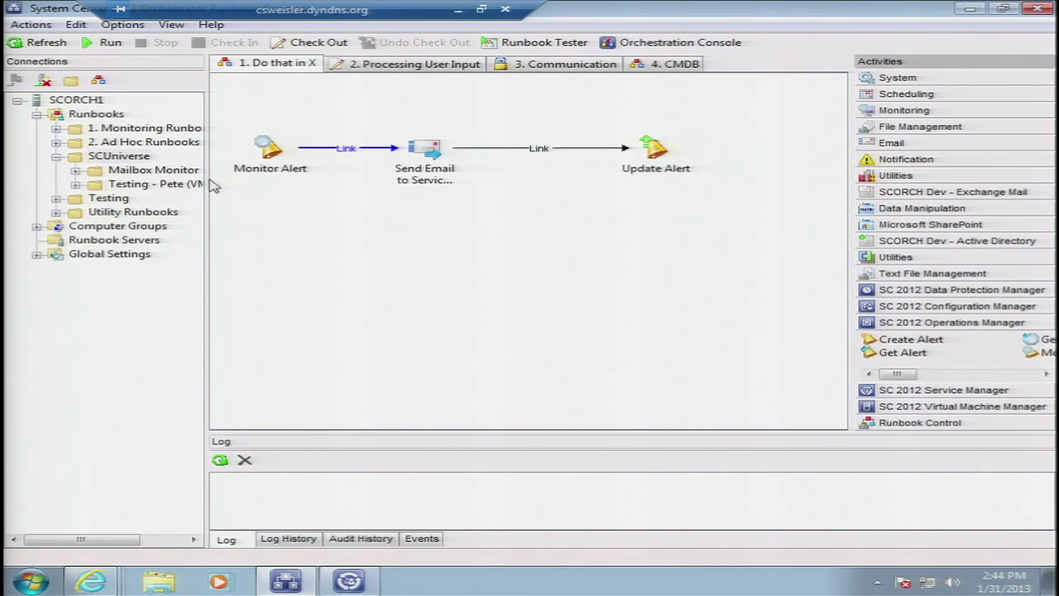
# Show the Move Mail runbook from the Mailbox Monitor folder, list the SCORCH Dev - Exchange Mail activities and select Monitor Mailbox
pyautogui.click(165, 172)
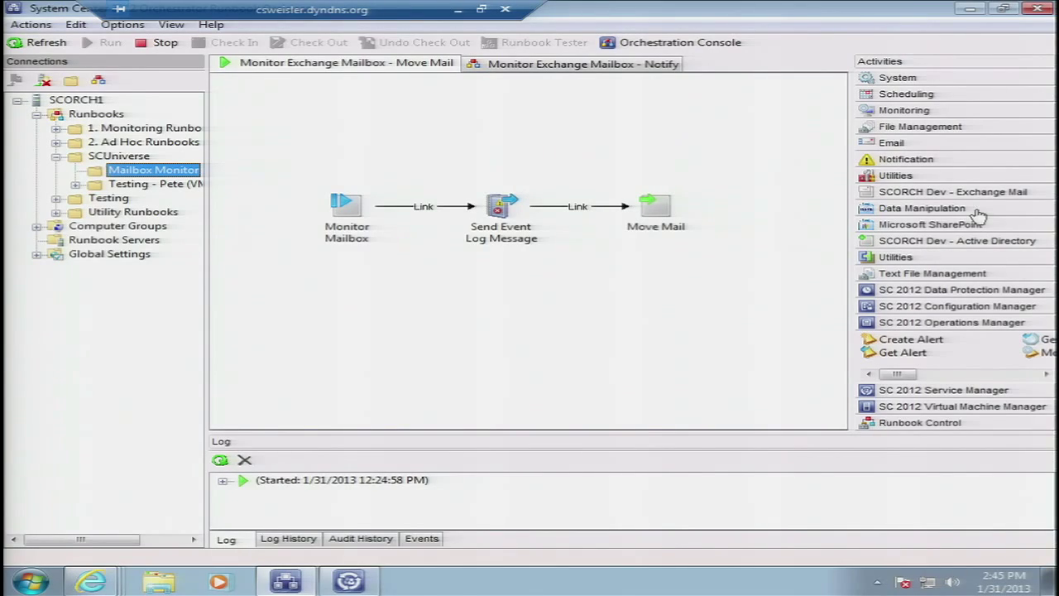
pyautogui.click(982, 199)
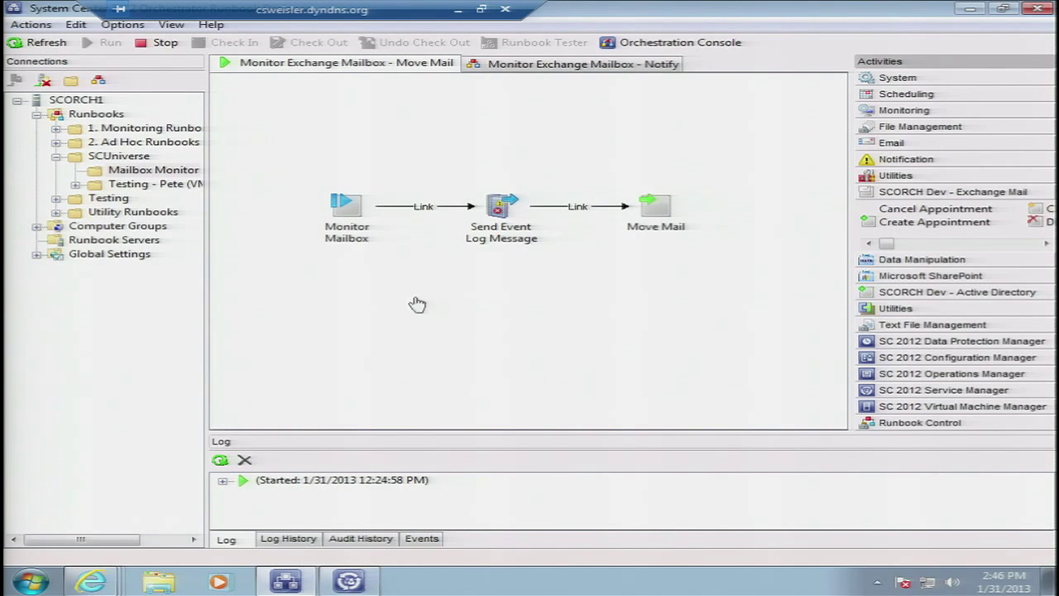
pyautogui.click(346, 216)
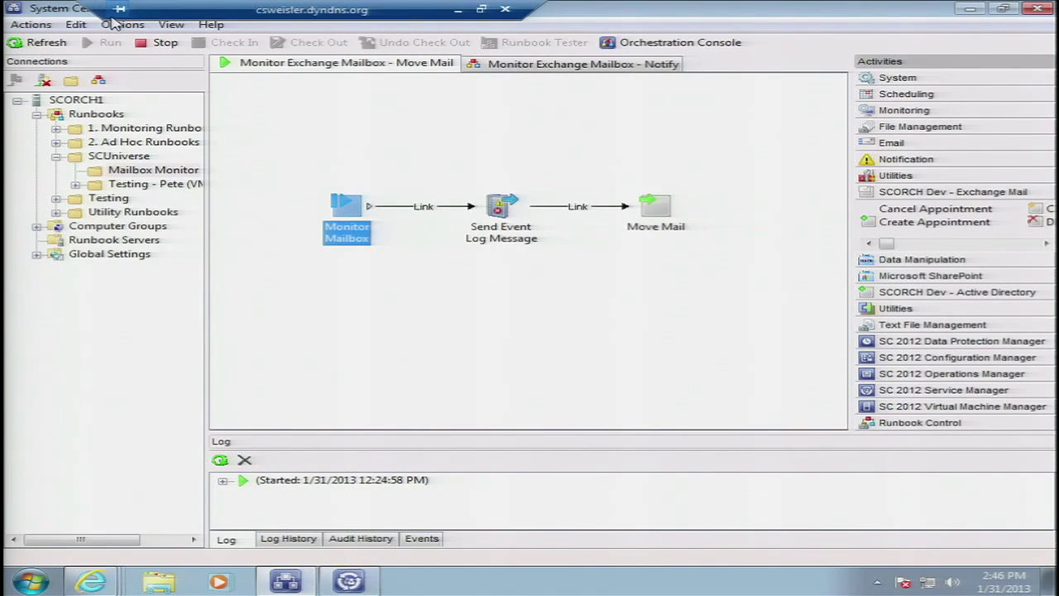
# Examine the Admin Mailbox configuration in the SCORCH Dev - Exchange Mail prerequisite settings and close it without saving
pyautogui.click(115, 25)
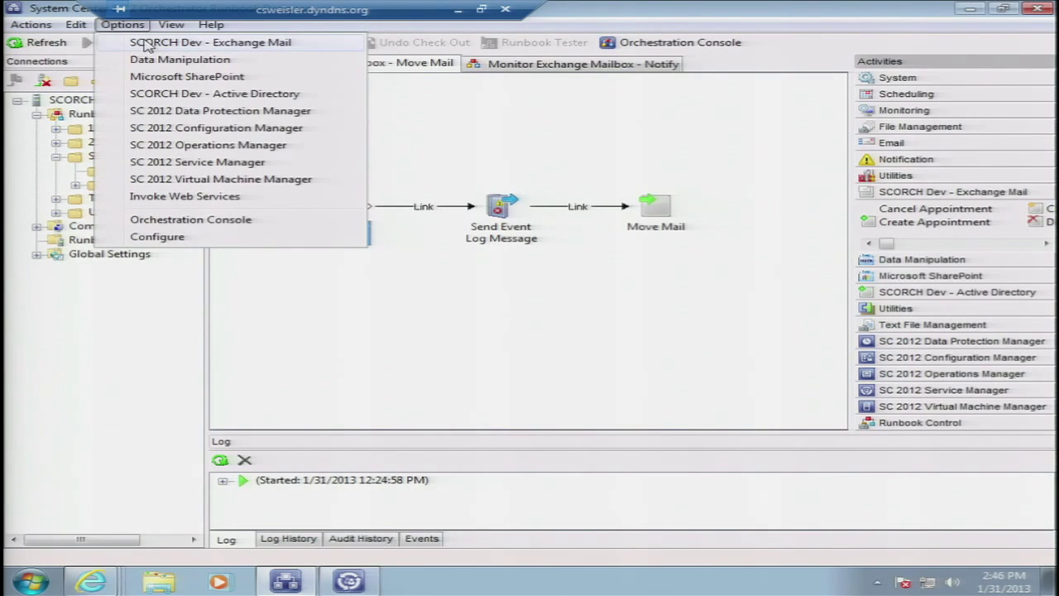
pyautogui.click(147, 43)
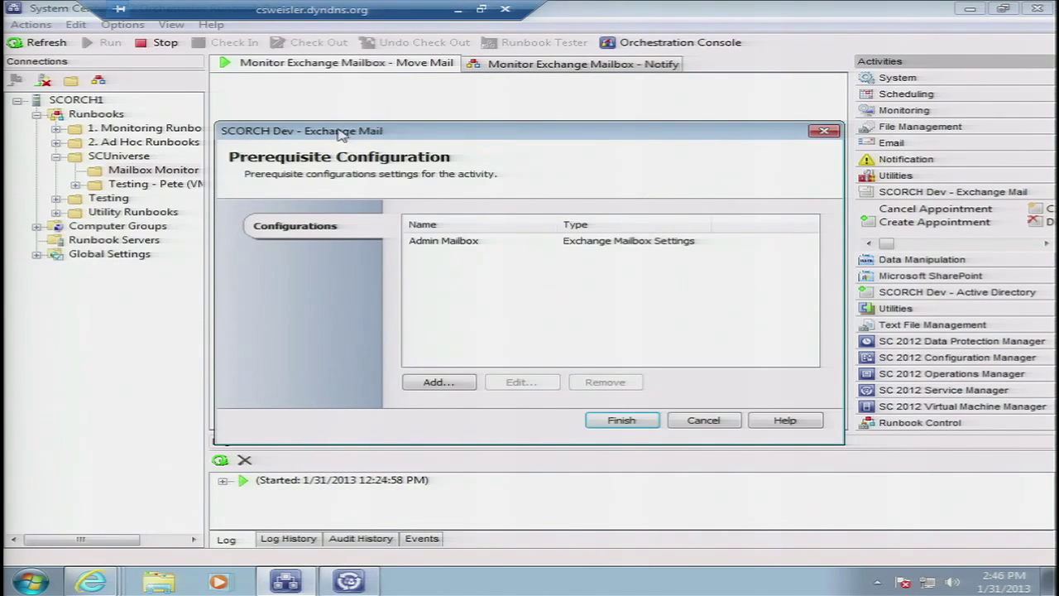
pyautogui.click(485, 242)
pyautogui.click(532, 390)
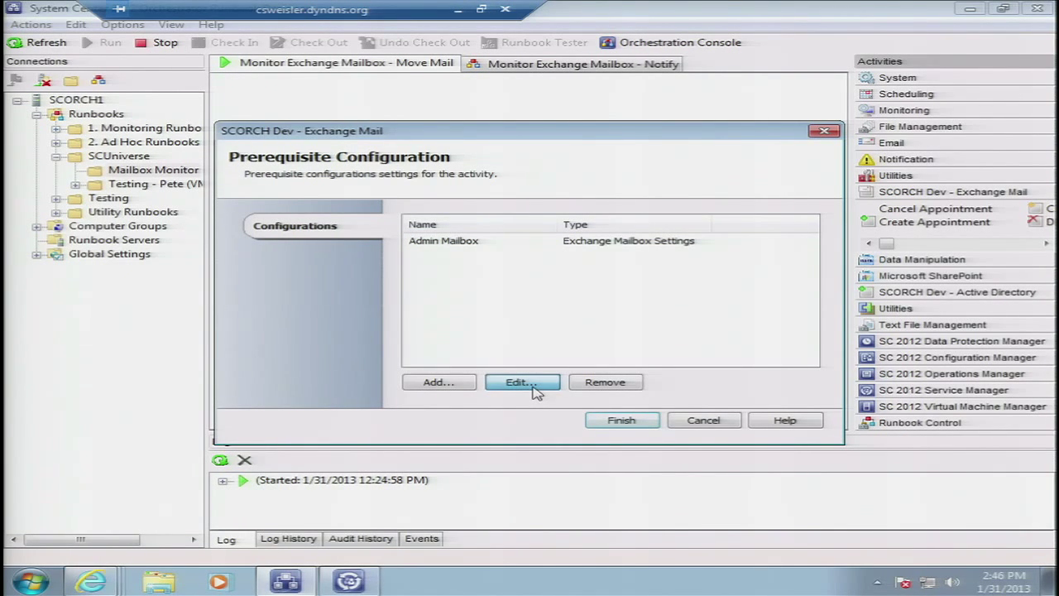
pyautogui.doubleClick(463, 240)
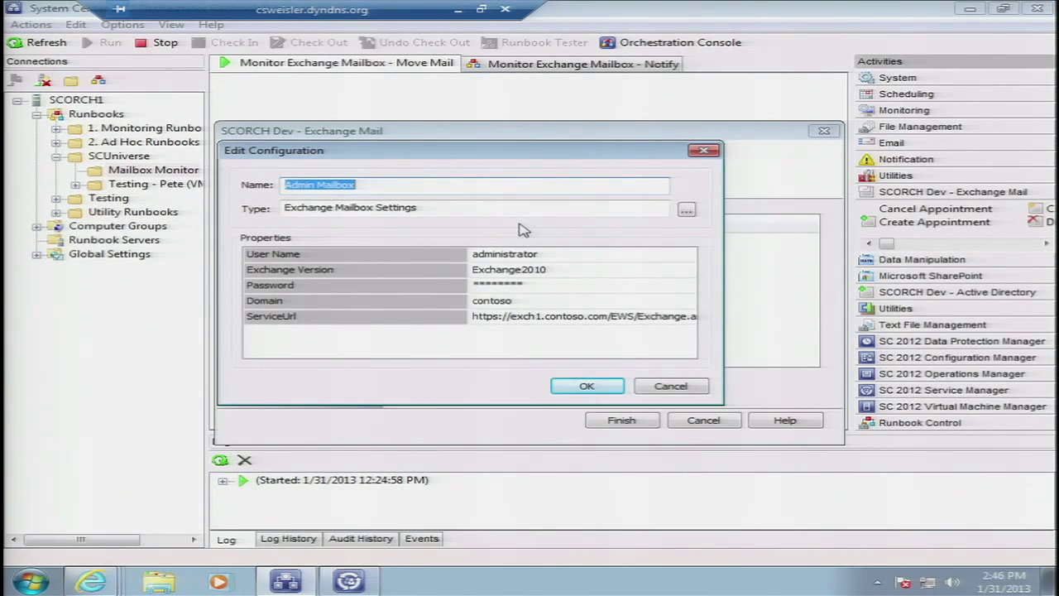
pyautogui.click(670, 386)
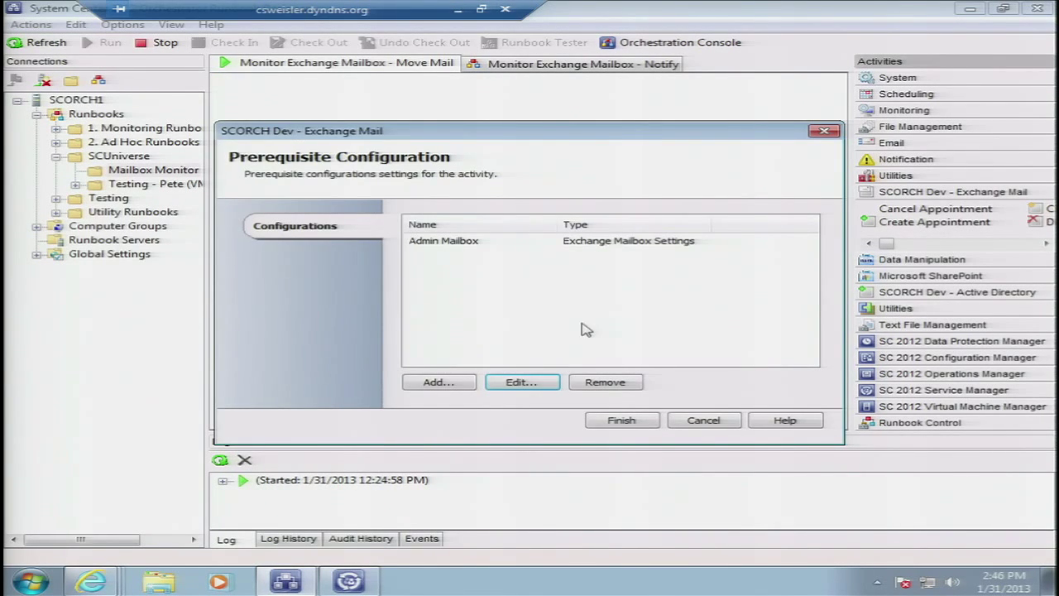
pyautogui.click(700, 422)
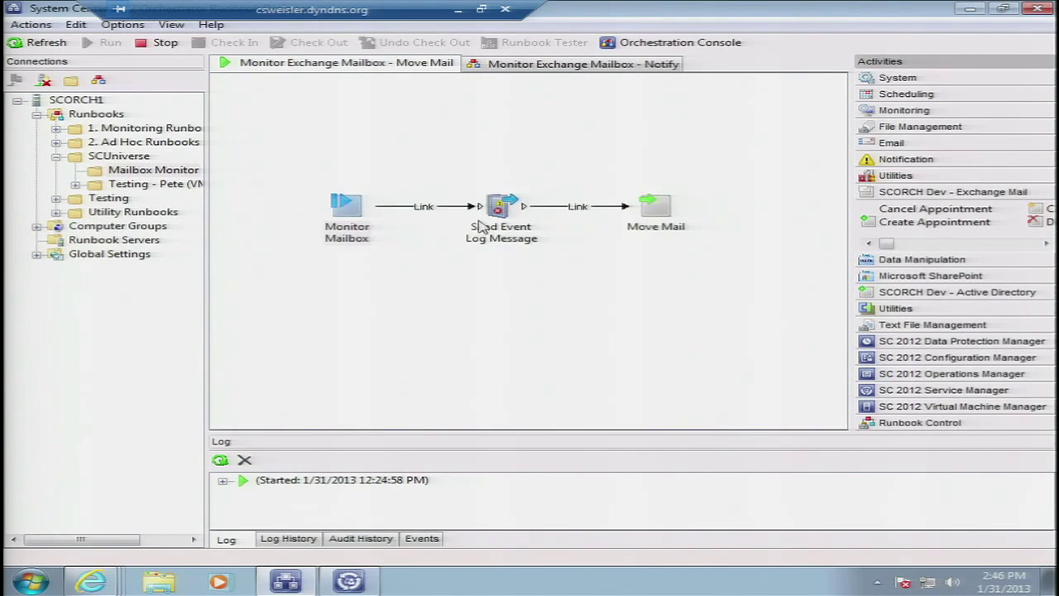
# Open the Monitor Mailbox activity's properties and view the mailbox configurations available, leaving the selection as it is
pyautogui.doubleClick(355, 224)
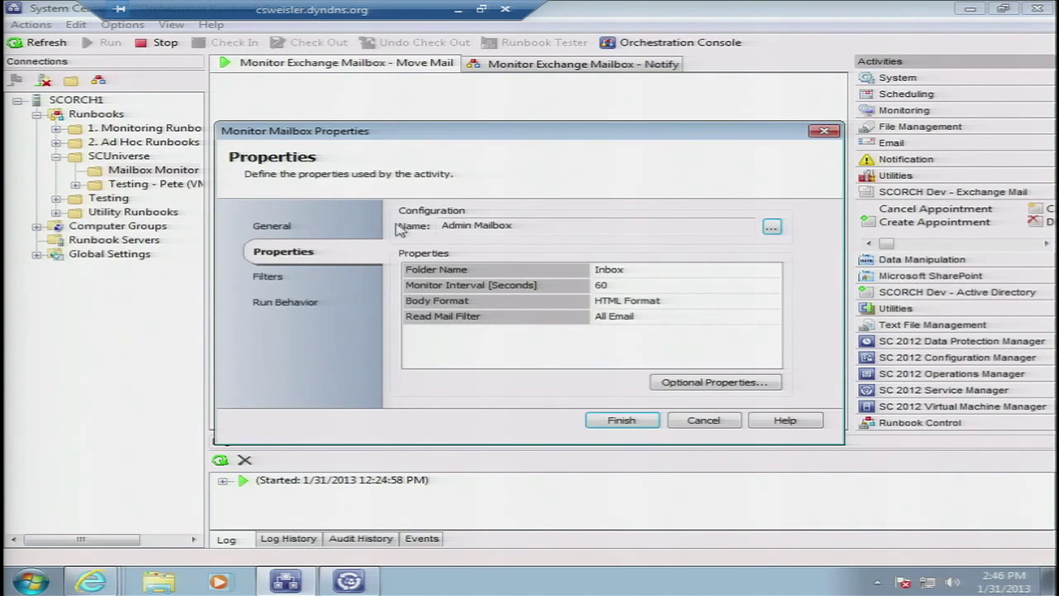
pyautogui.click(772, 227)
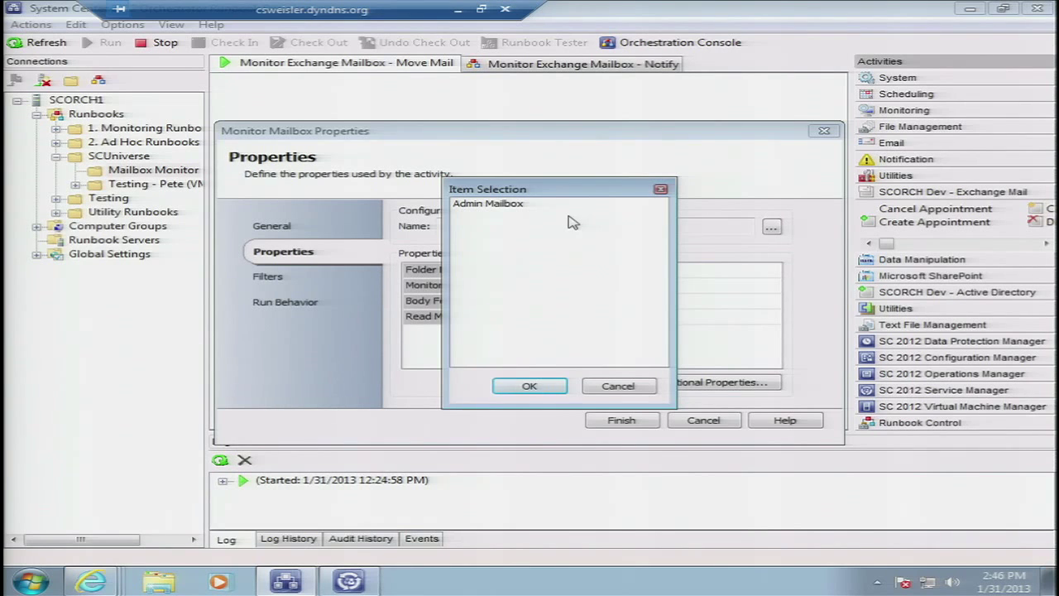
pyautogui.click(604, 387)
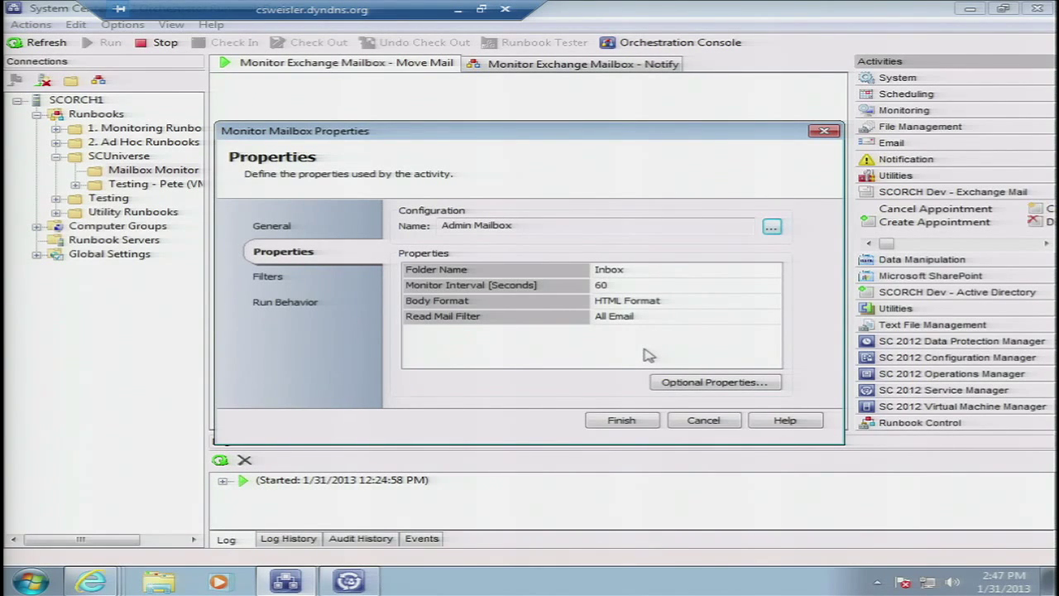
# Examine the Monitor Mailbox activity's Subject filter settings and close its properties without saving
pyautogui.click(271, 283)
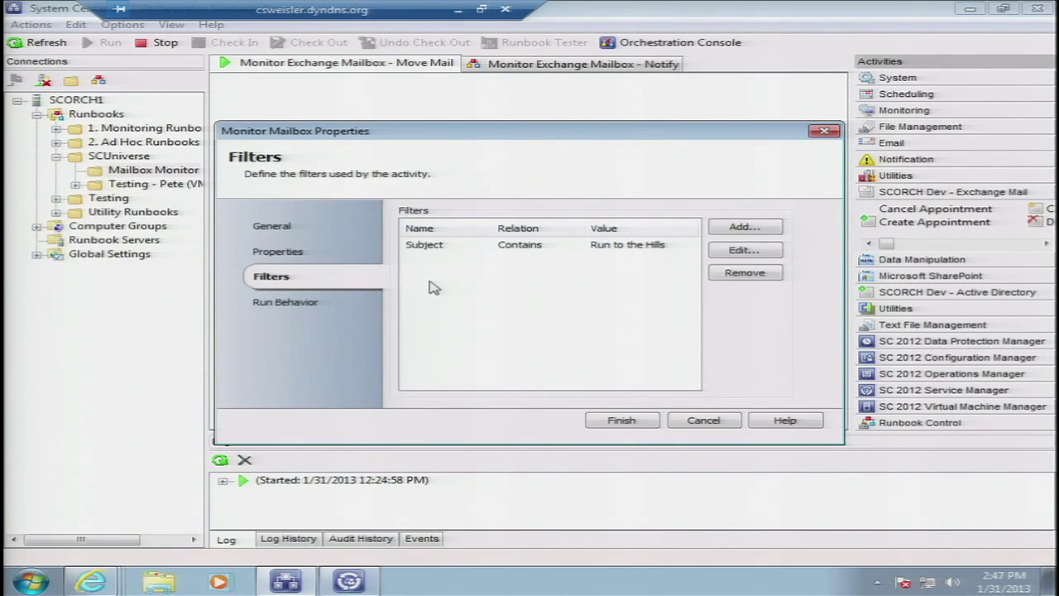
pyautogui.click(480, 249)
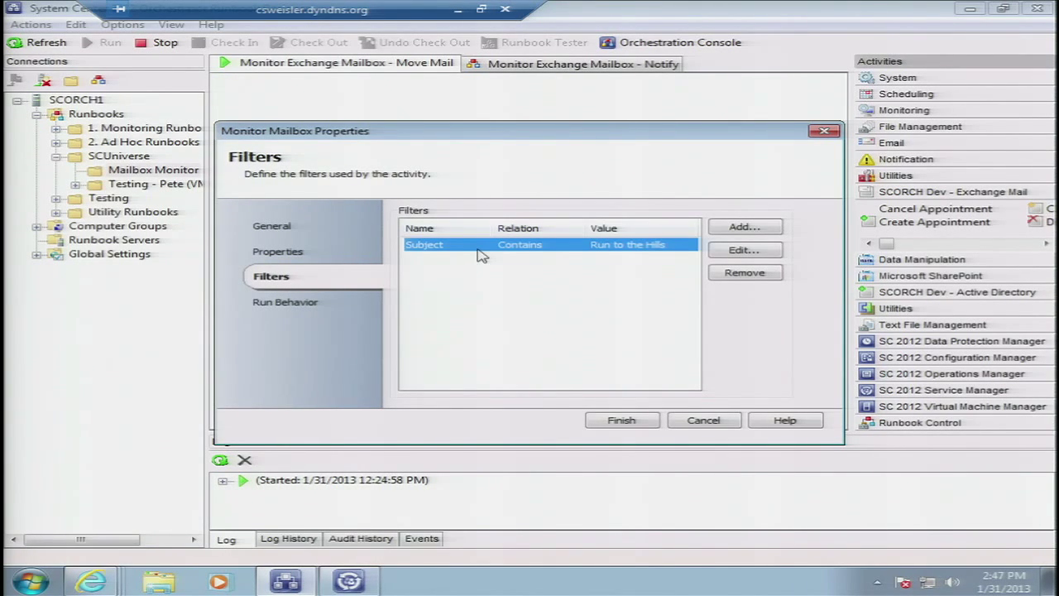
pyautogui.click(732, 255)
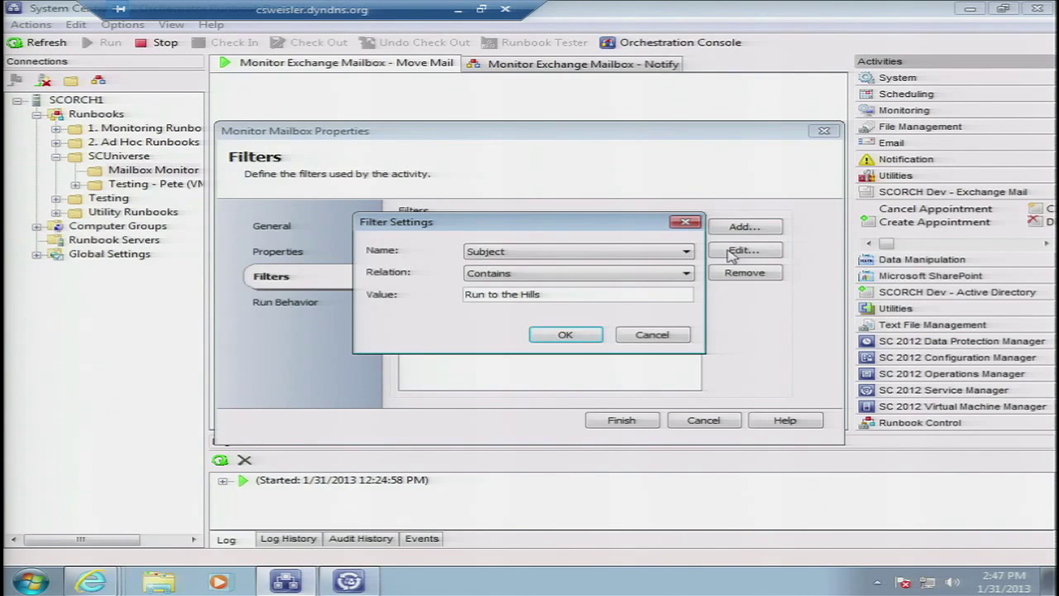
pyautogui.click(652, 335)
pyautogui.click(710, 420)
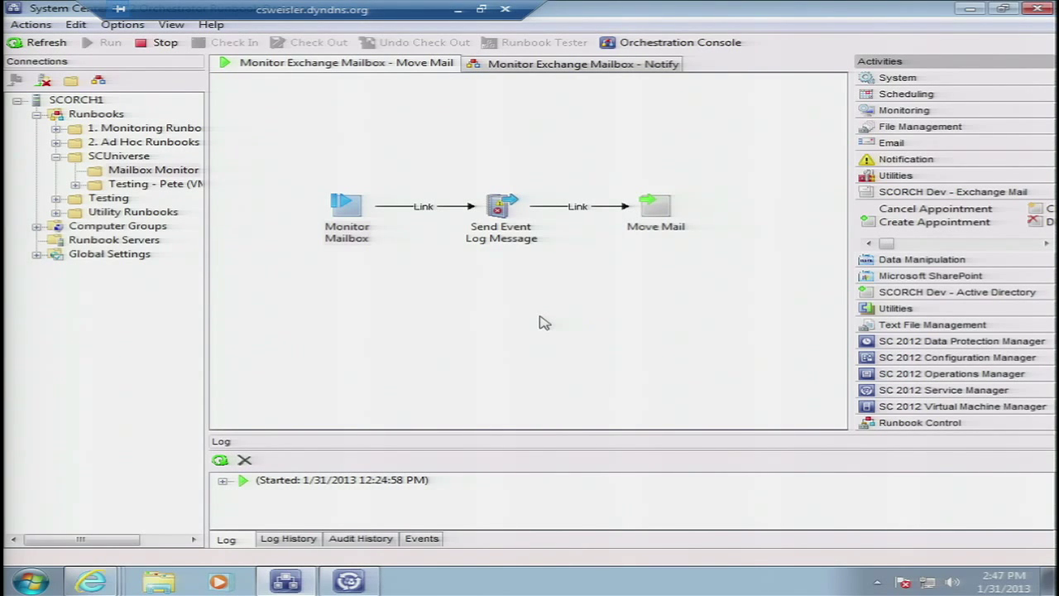
# Review the Send Event Log Message details and the Move Mail properties, closing both activities without saving
pyautogui.doubleClick(490, 210)
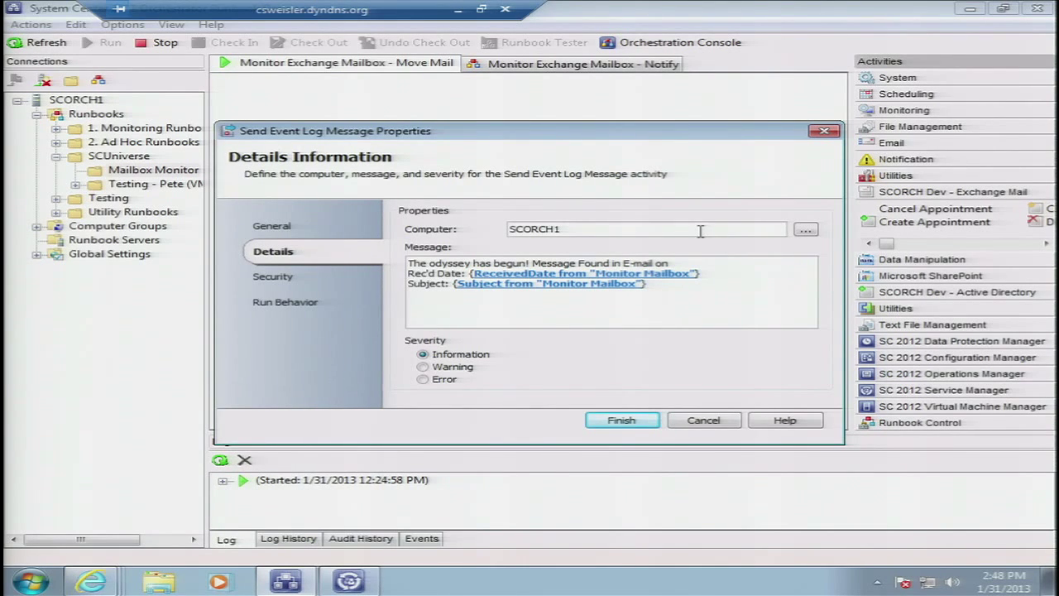
pyautogui.click(705, 420)
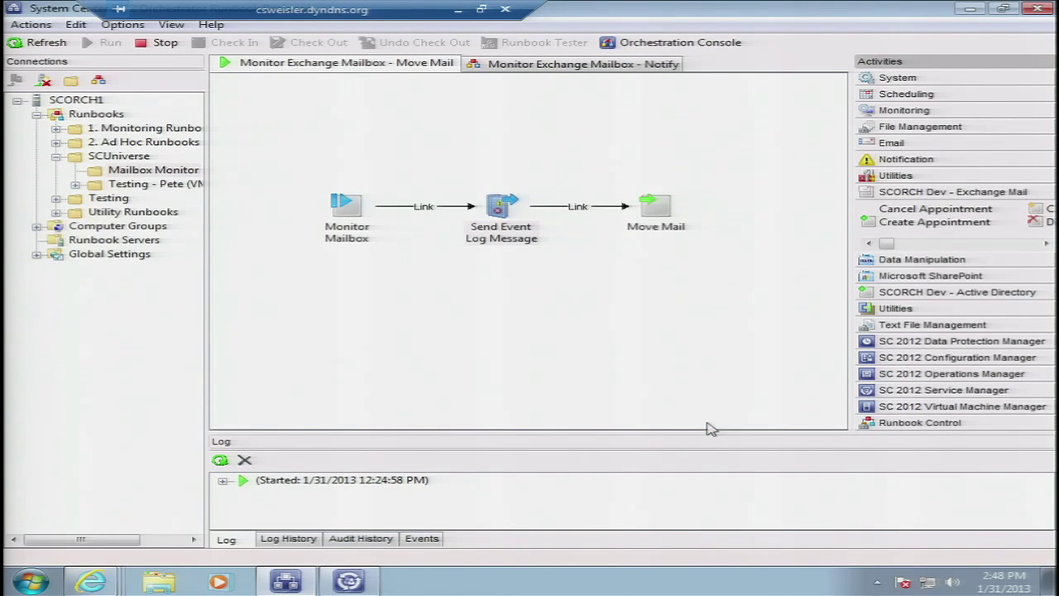
pyautogui.doubleClick(658, 222)
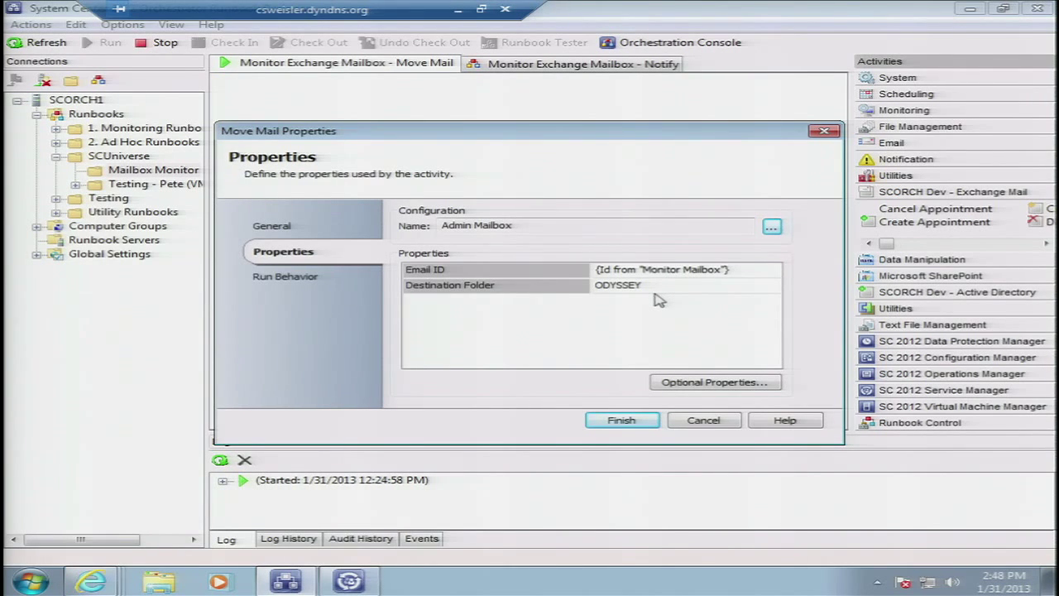
pyautogui.click(723, 420)
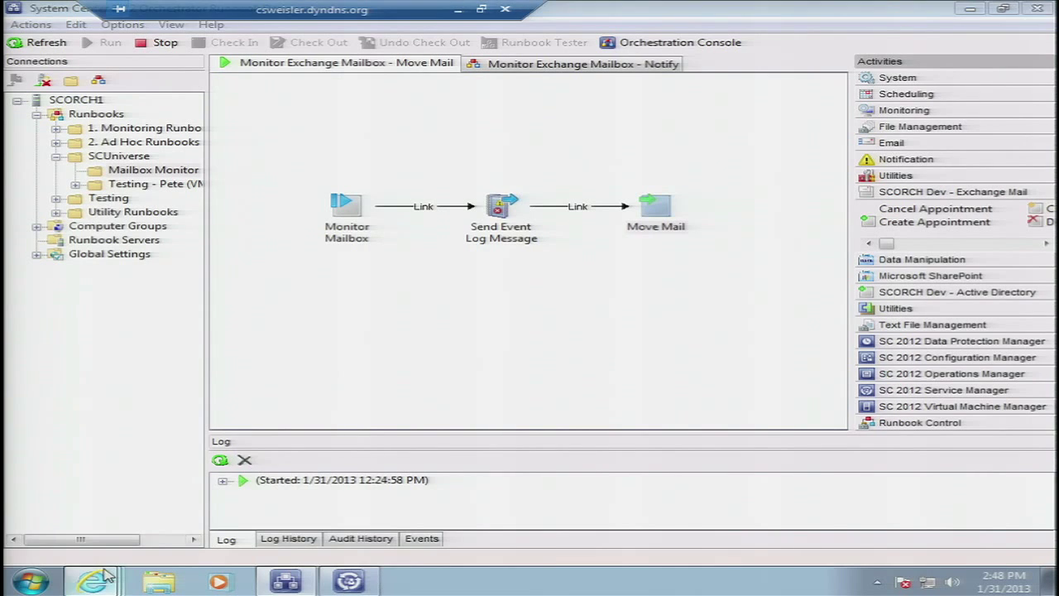
# Switch to Outlook Web App in the underlying desktop's browser and sign in by entering the account password
pyautogui.moveTo(107, 575)
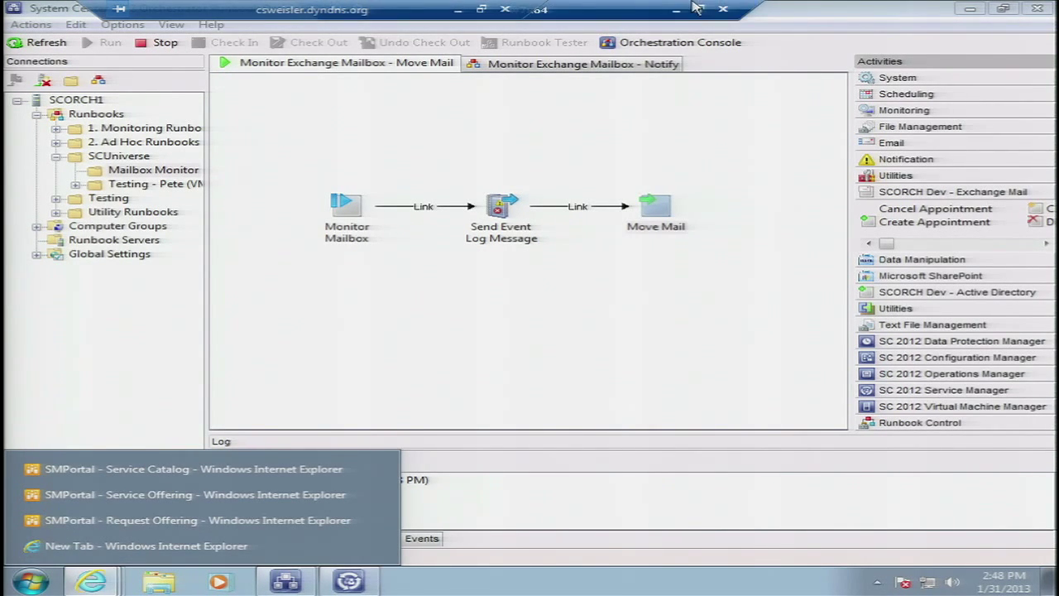
pyautogui.click(677, 9)
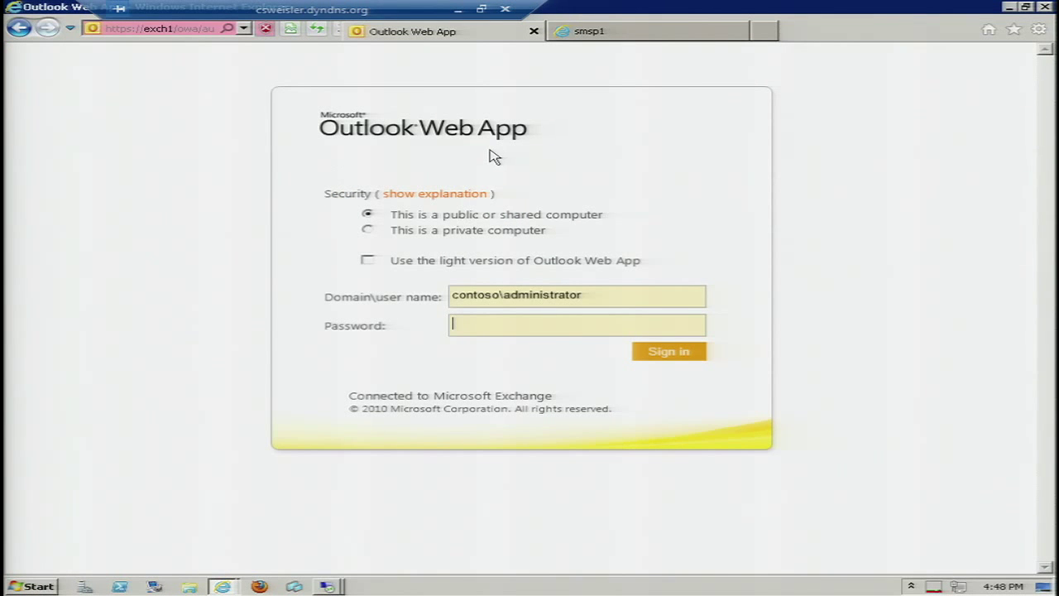
pyautogui.write('*********')
pyautogui.press('Return')
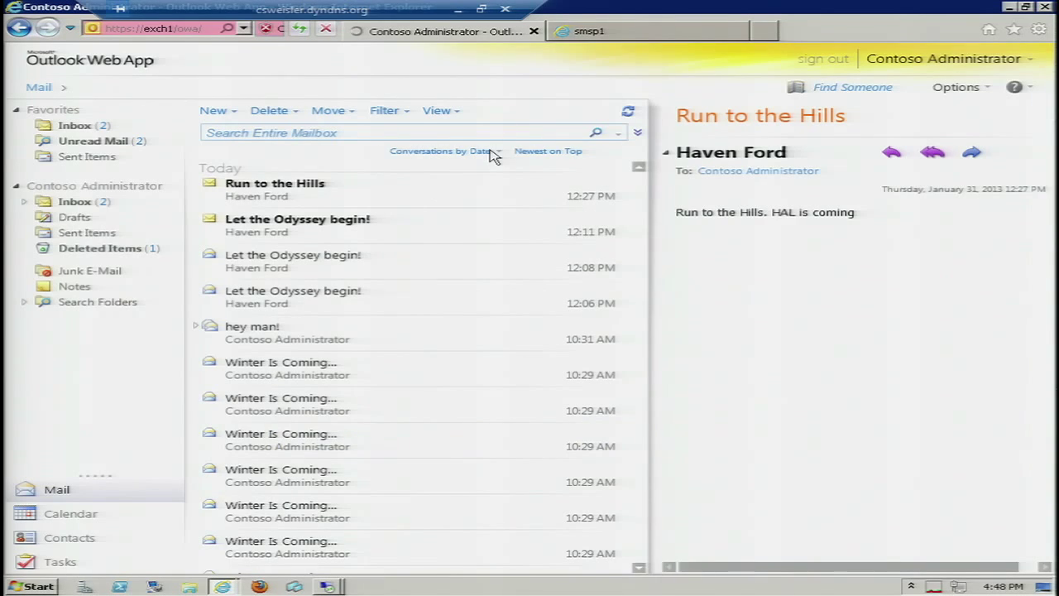
# View the messages in the Inbox's ODYSSEY subfolder and switch back to the scorch1 remote desktop session
pyautogui.click(24, 202)
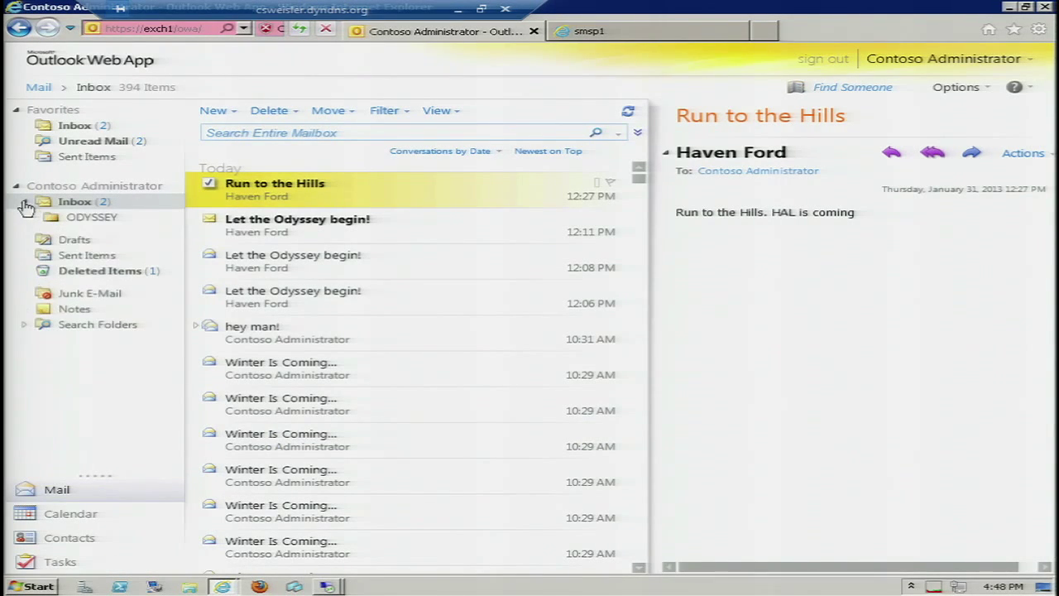
pyautogui.click(74, 218)
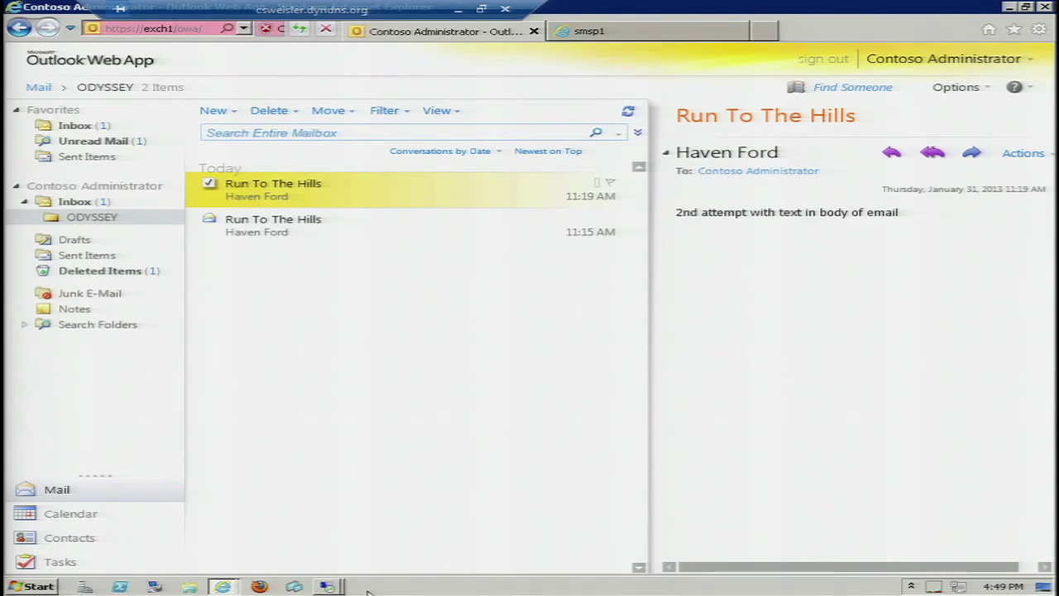
pyautogui.click(327, 586)
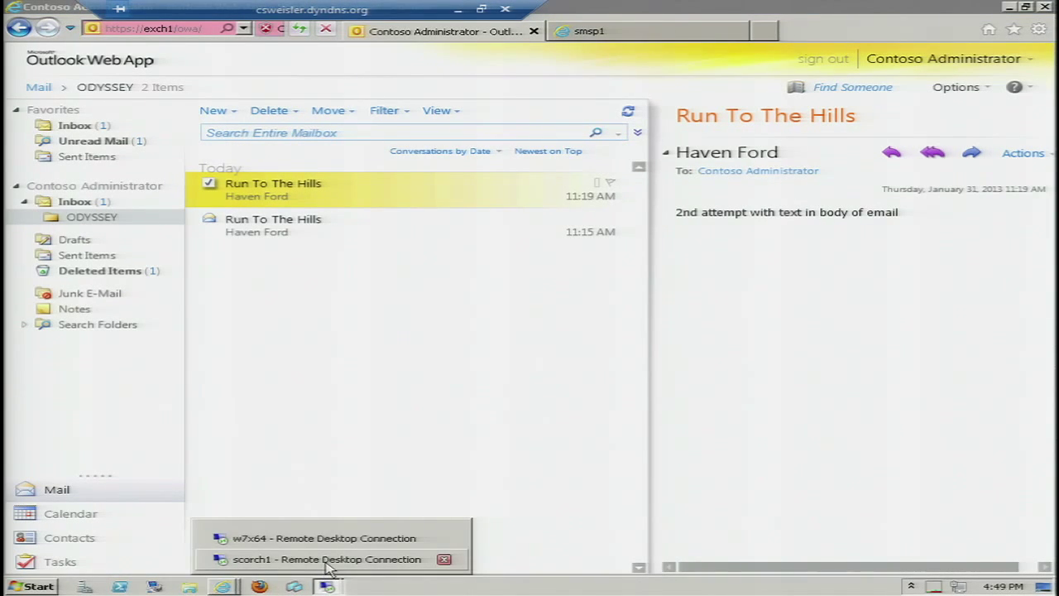
pyautogui.click(331, 560)
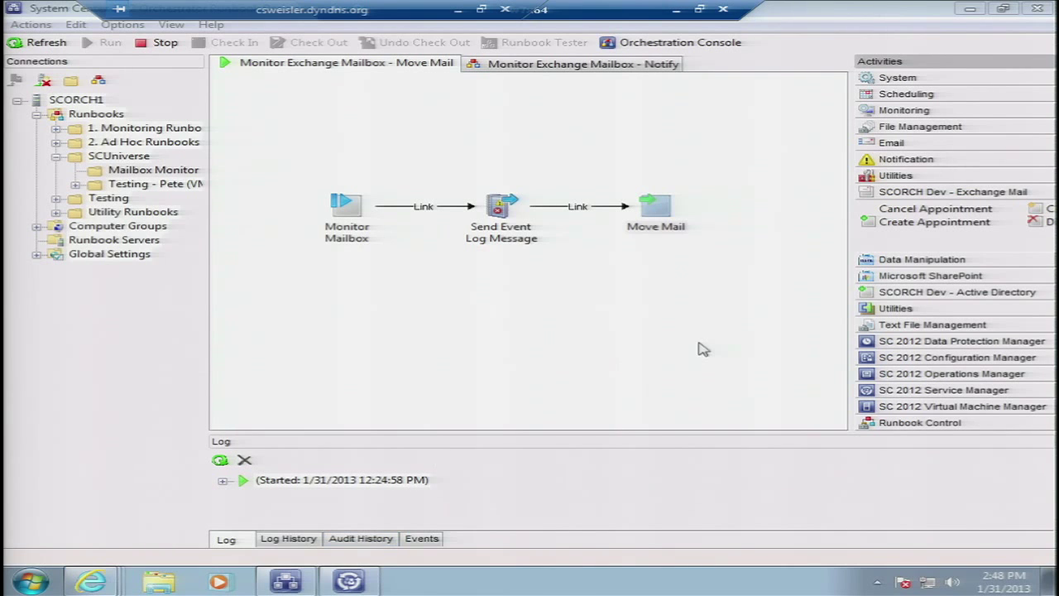
# Stop and check out the Monitor Exchange Mailbox - Move Mail runbook, and add an Operations Manager Create Alert activity below Move Mail
pyautogui.click(166, 44)
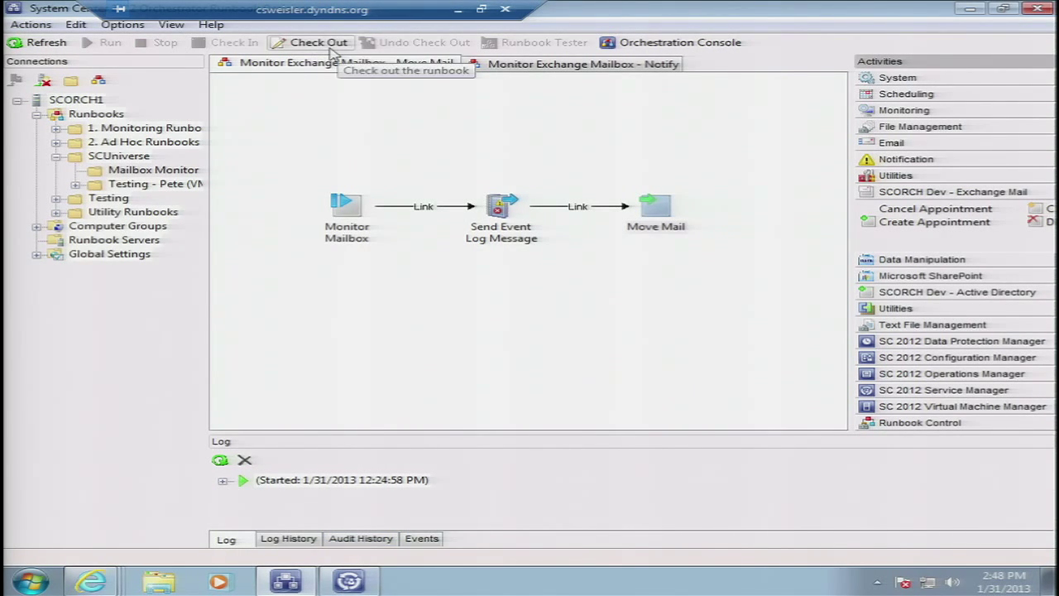
pyautogui.click(330, 45)
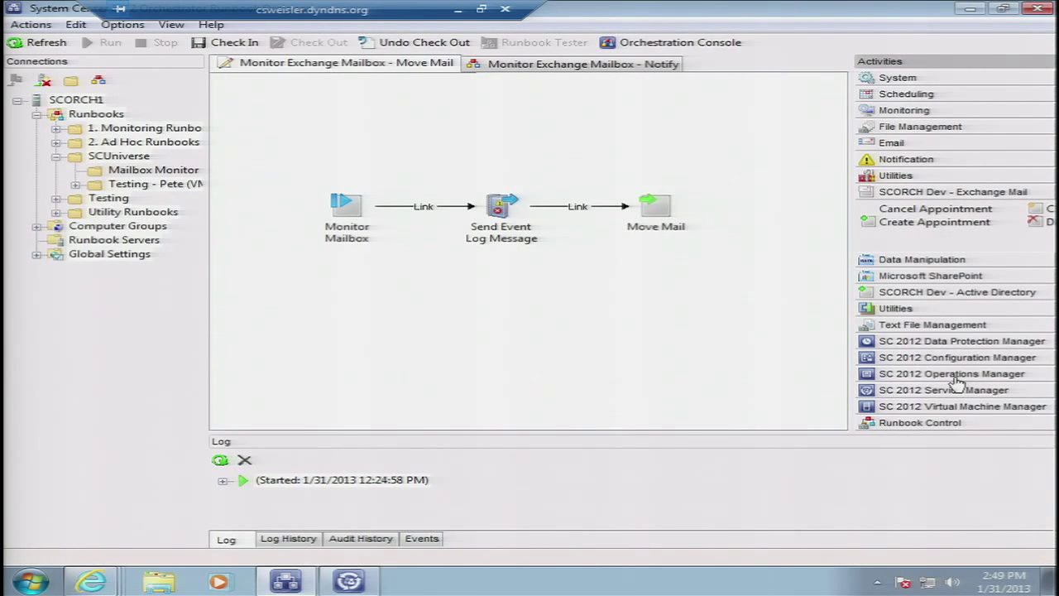
pyautogui.click(956, 377)
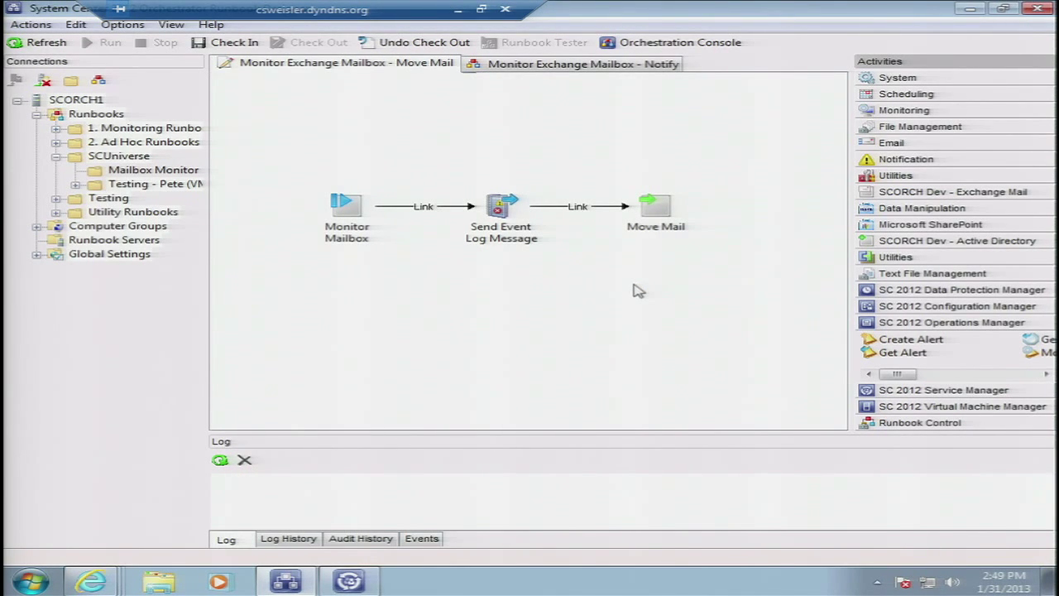
pyautogui.moveTo(637, 289); pyautogui.dragTo(637, 290)
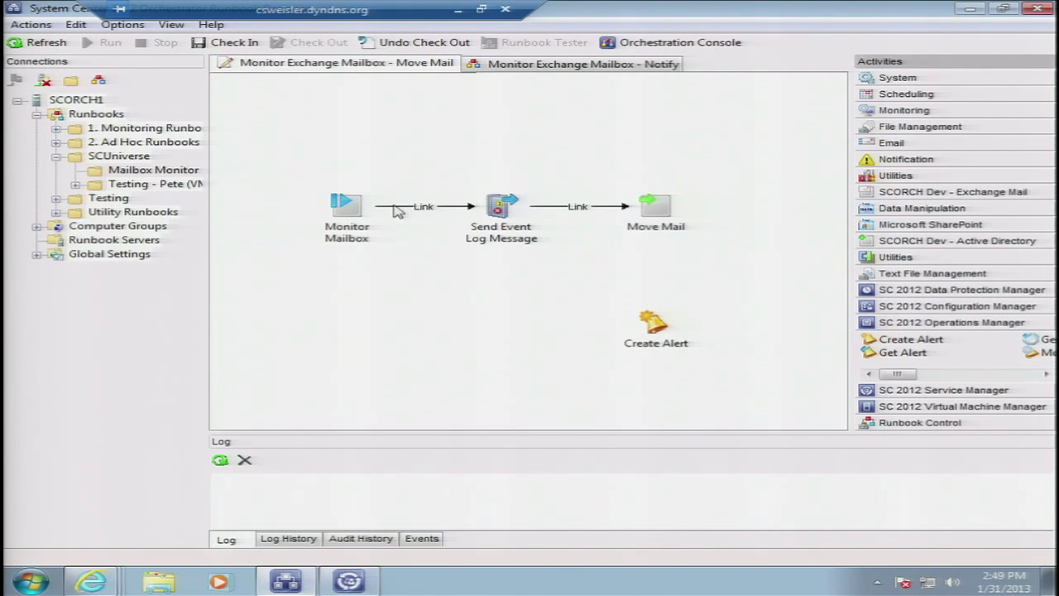
pyautogui.click(368, 207)
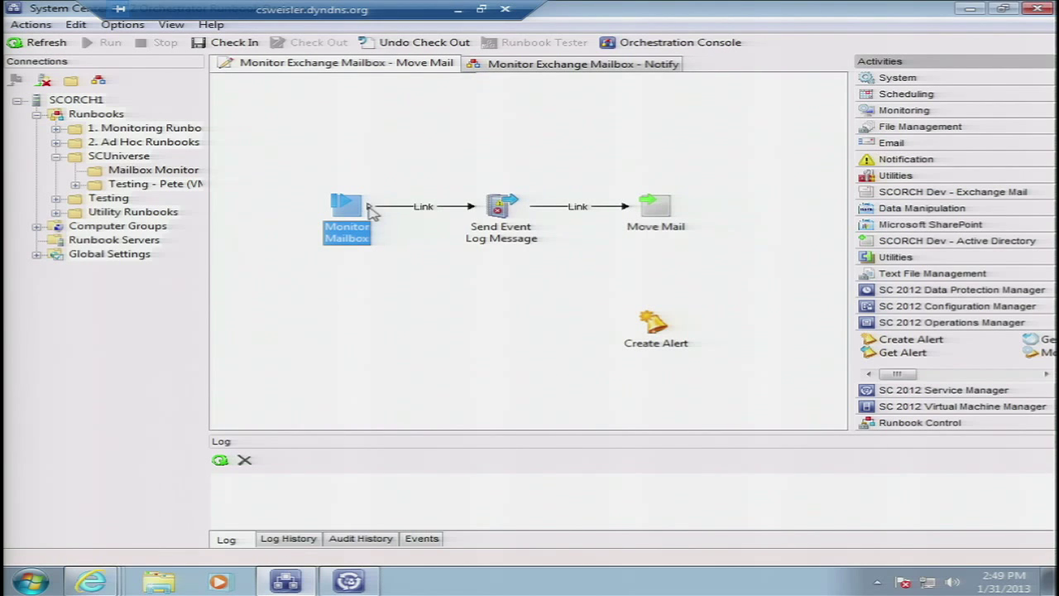
pyautogui.rightClick(368, 208)
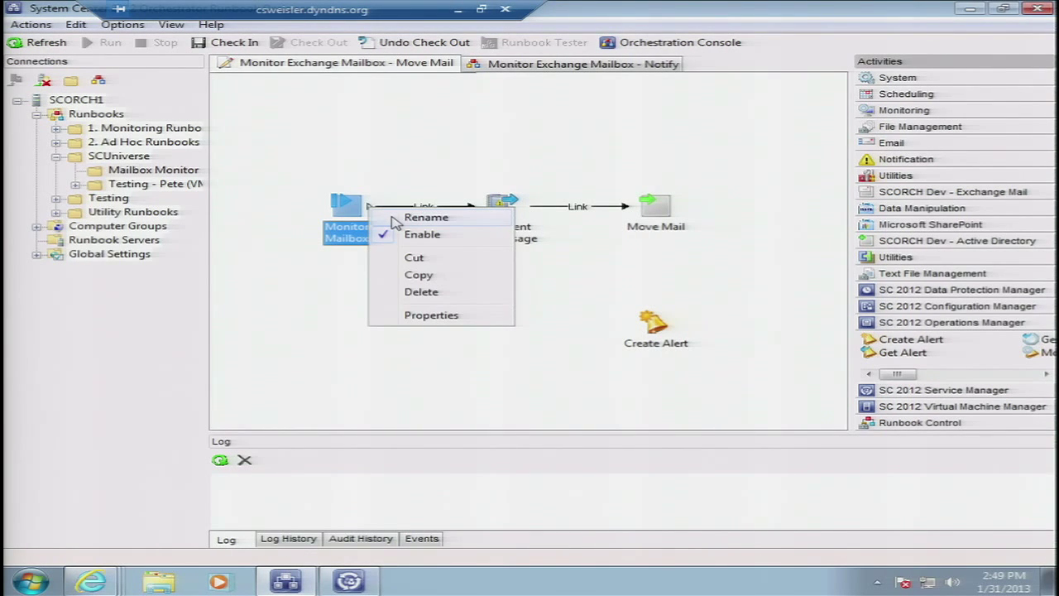
pyautogui.click(367, 214)
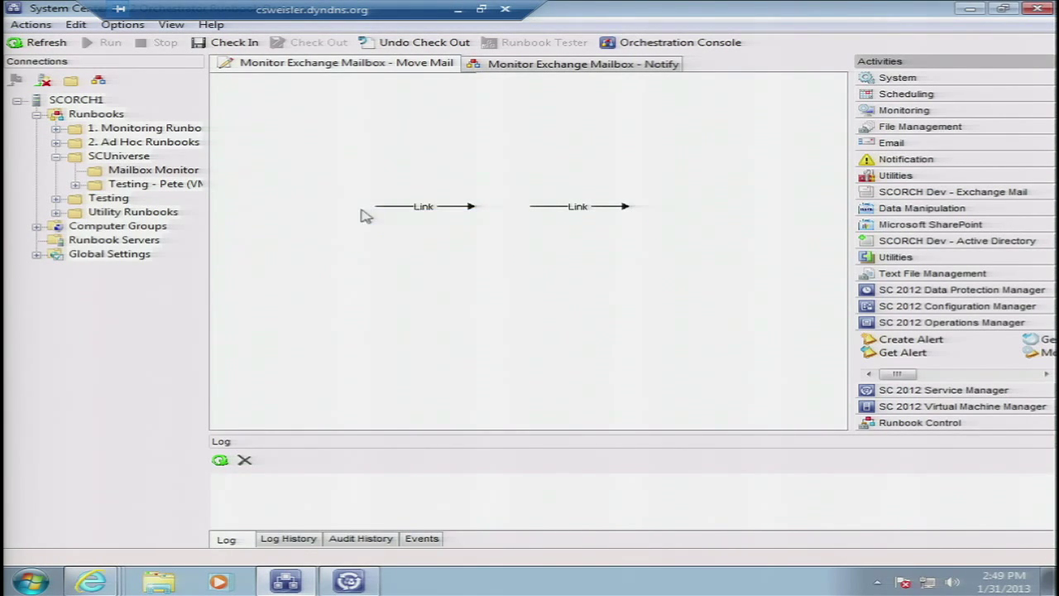
pyautogui.click(674, 328)
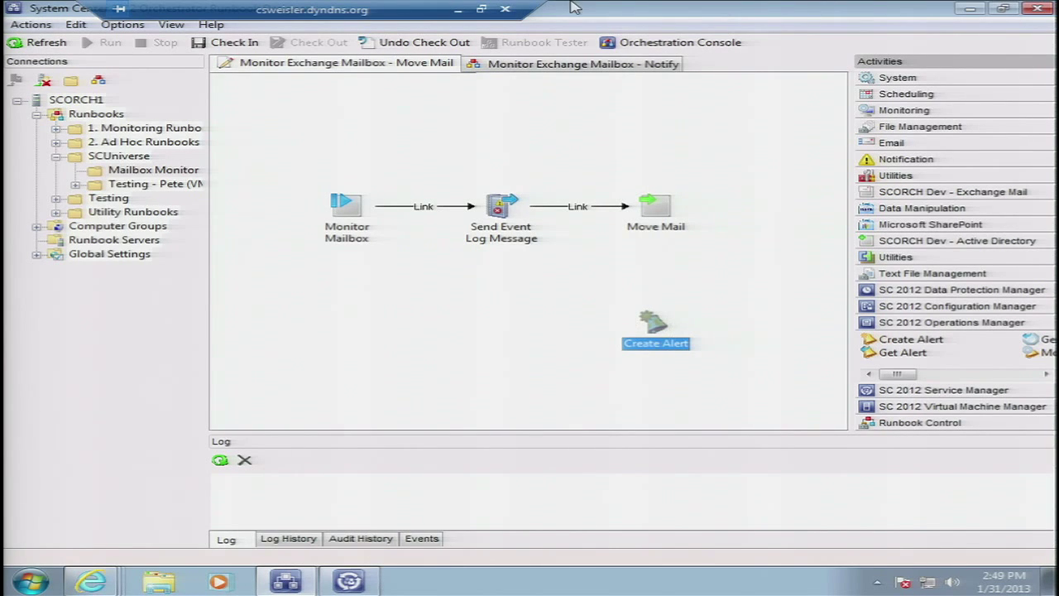
# Minimize the remote session and reconnect to the remote desktop by entering the administrator account password and accepting the untrusted certificate
pyautogui.click(457, 10)
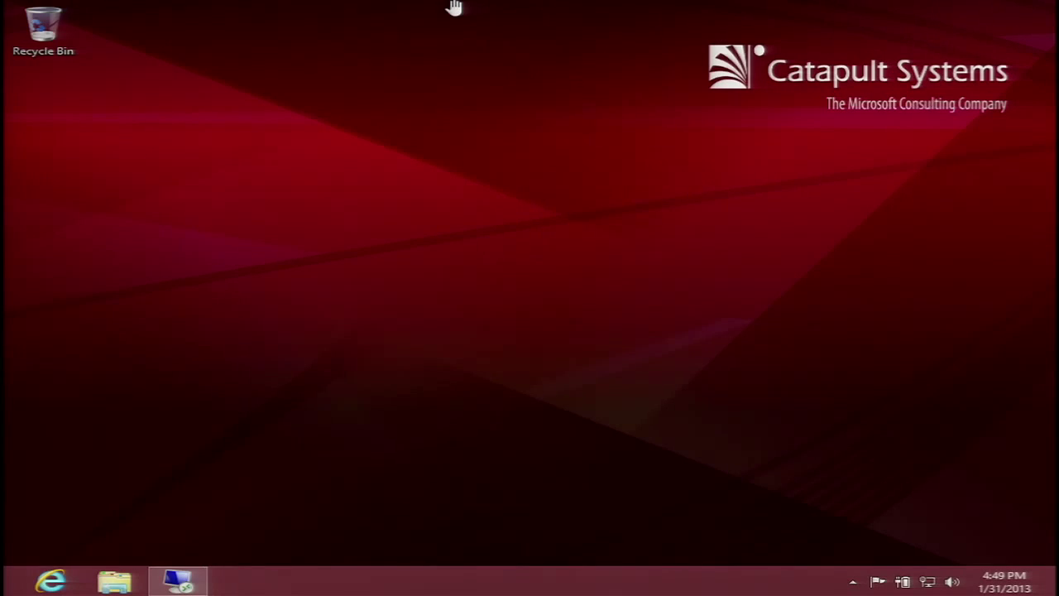
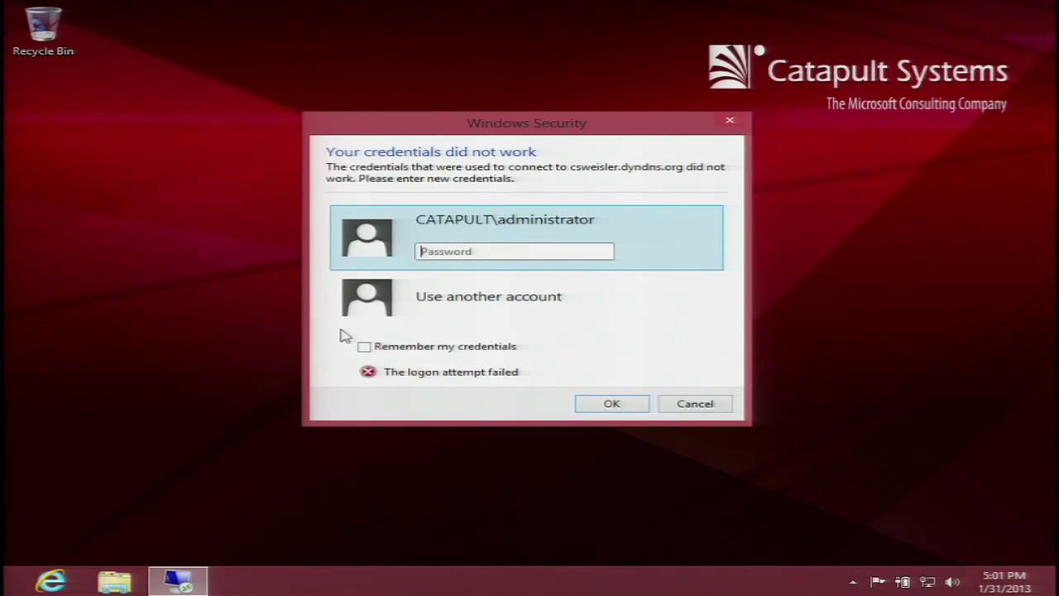
pyautogui.write('•••••••••••••')
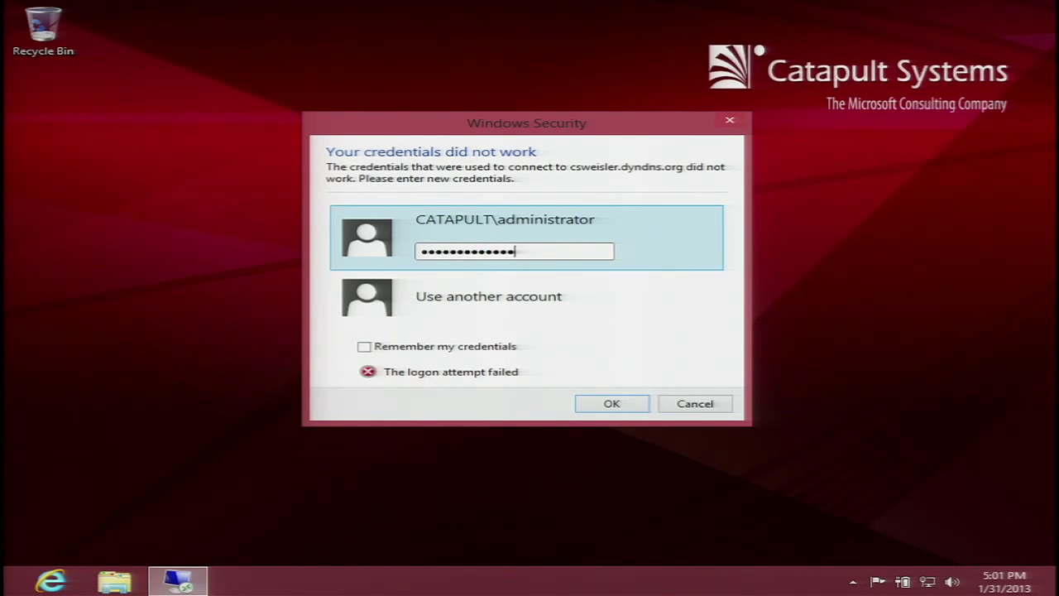
pyautogui.press('Return')
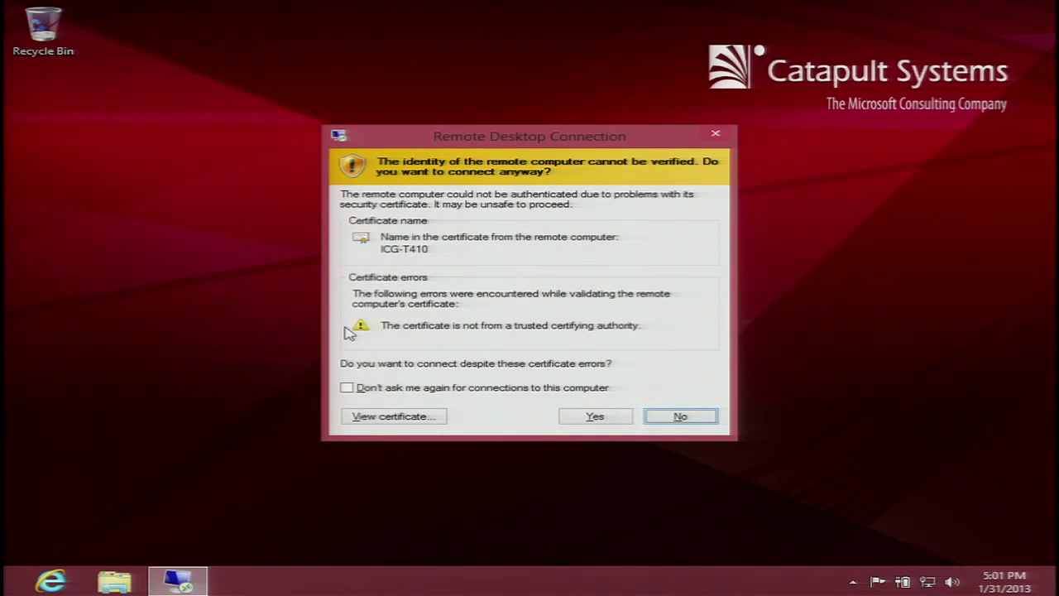
pyautogui.click(419, 390)
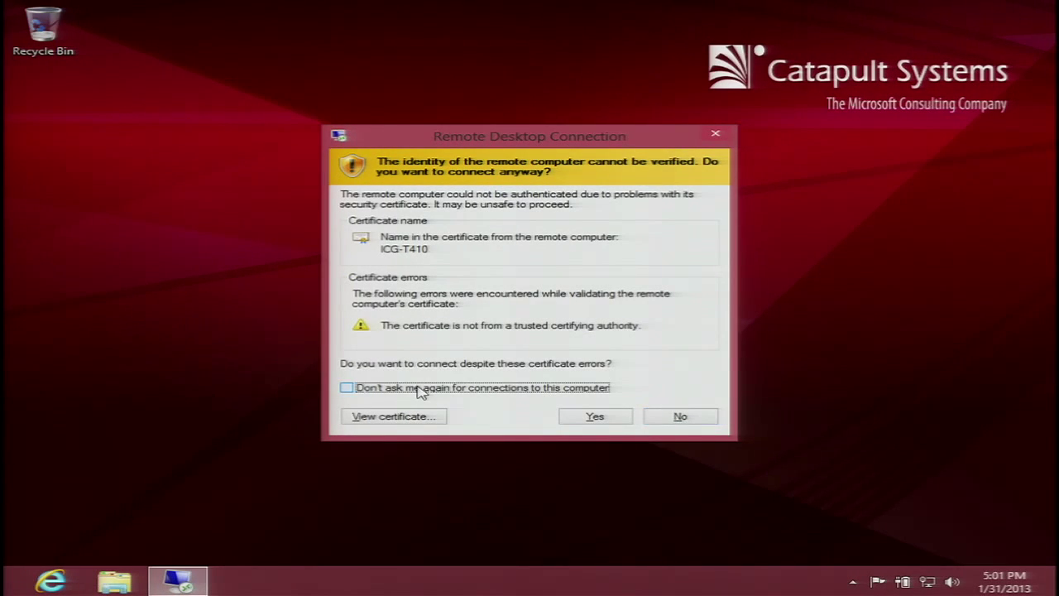
pyautogui.click(583, 420)
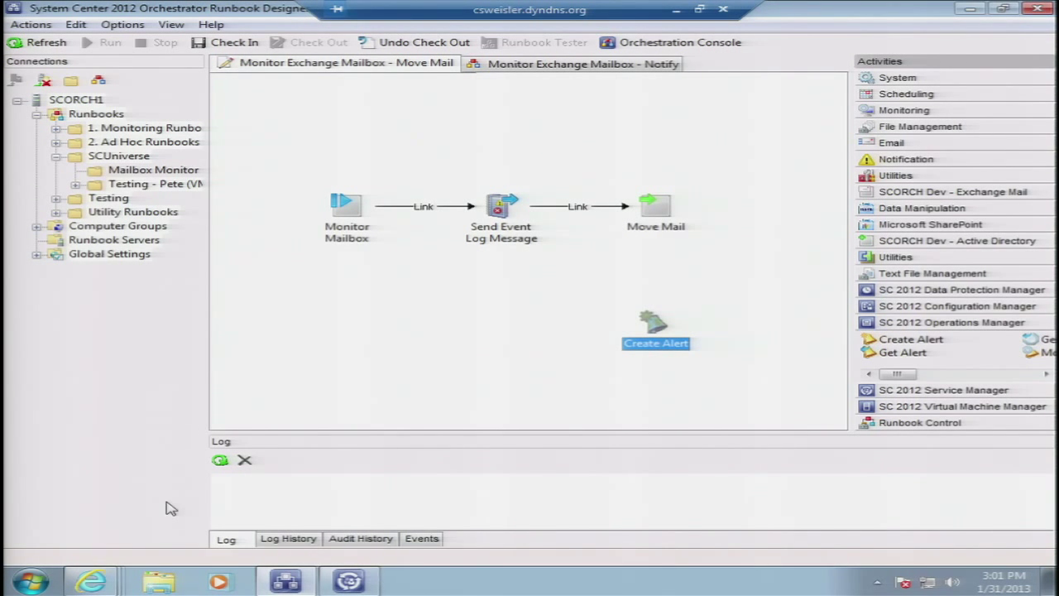
# Switch to the SMPortal Request Offering page in Internet Explorer and open the Request Access to AD Group(s) request form
pyautogui.click(98, 577)
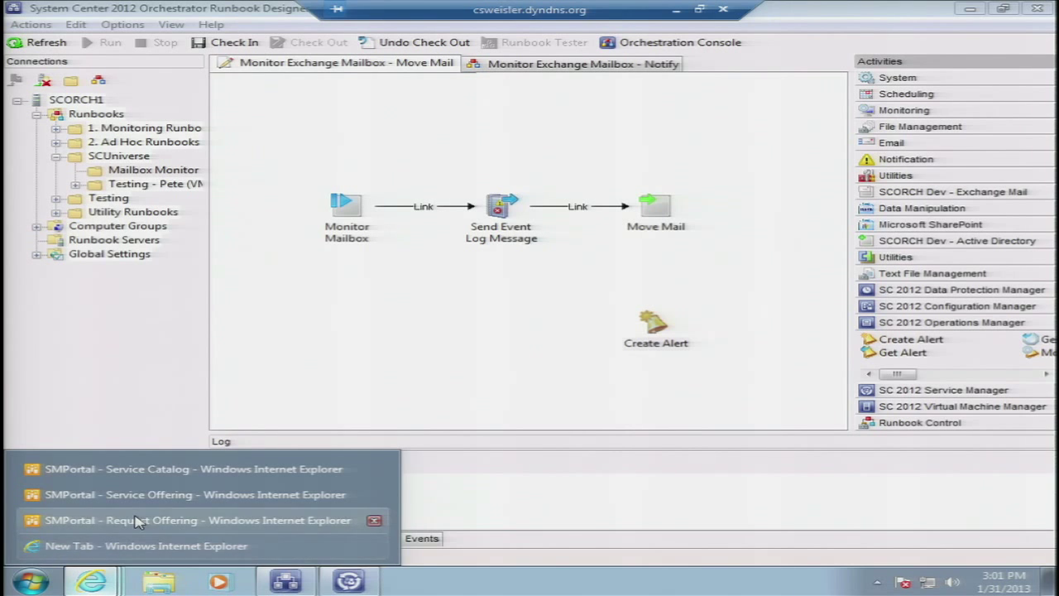
pyautogui.click(133, 517)
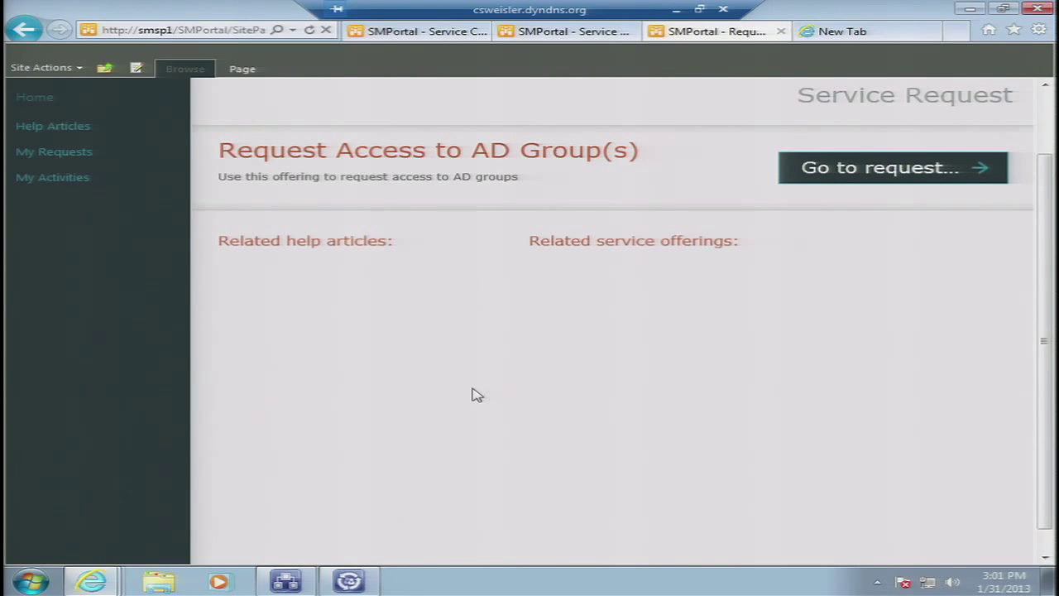
pyautogui.click(915, 181)
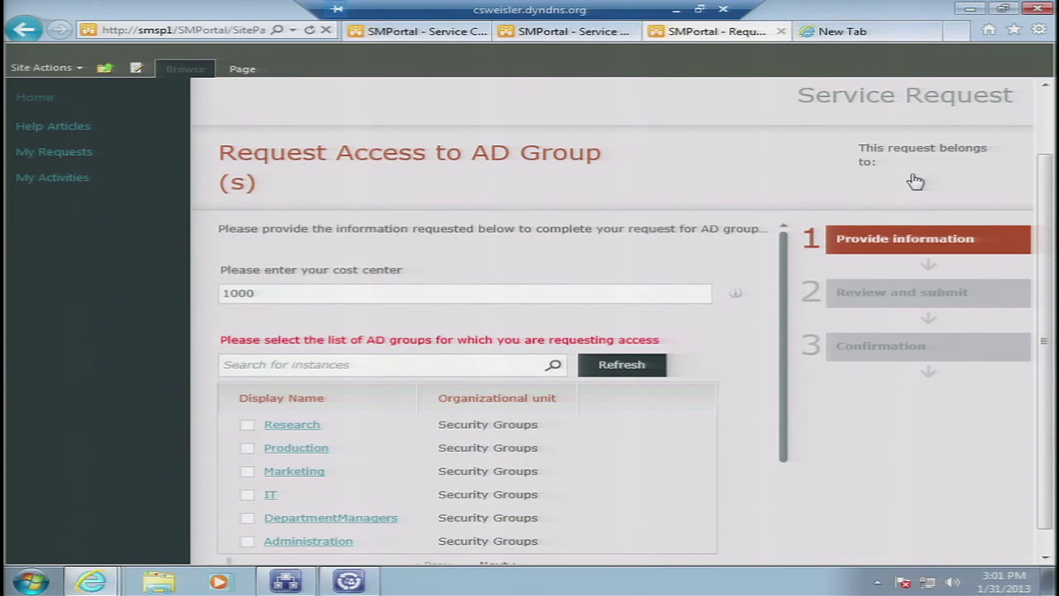
# Select the Research and Production security groups in the list of AD groups for which access is requested
pyautogui.click(247, 426)
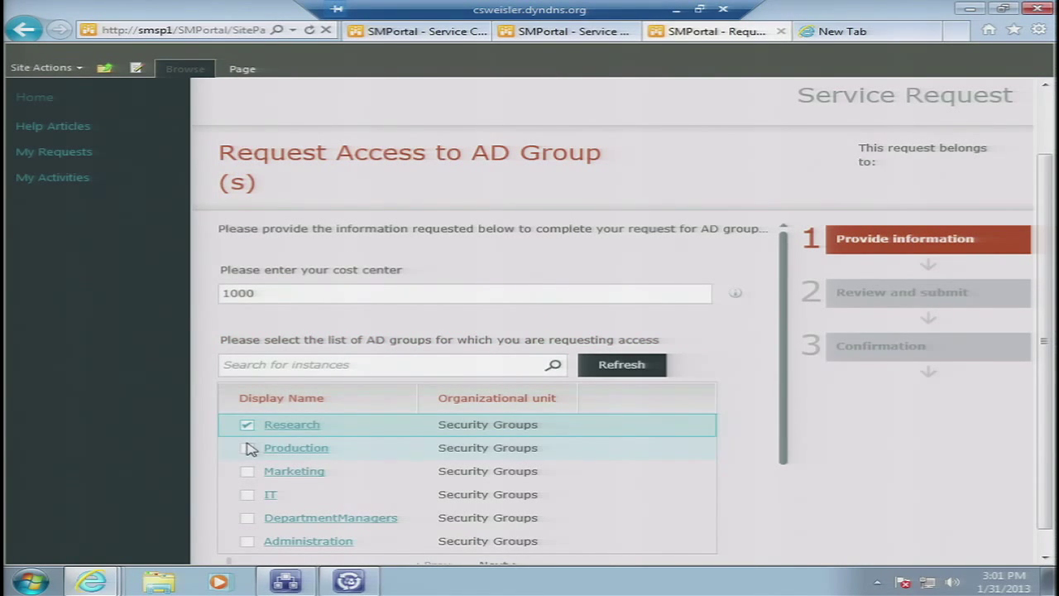
pyautogui.click(248, 448)
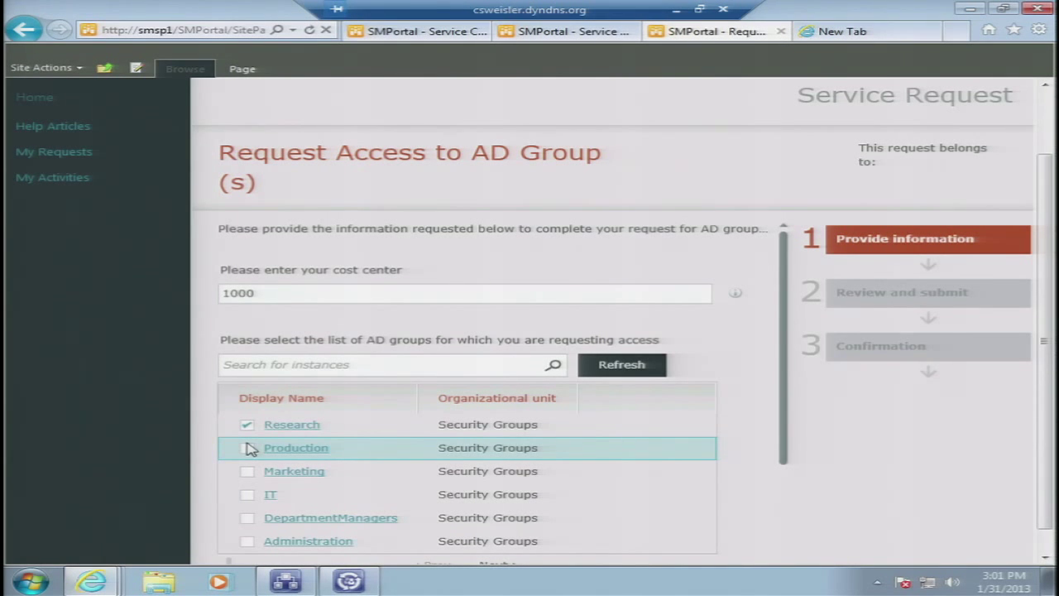
pyautogui.click(248, 450)
# Enter "Because" as the justification and advance the request to the Review and submit stage
pyautogui.moveTo(788, 284); pyautogui.dragTo(787, 310)
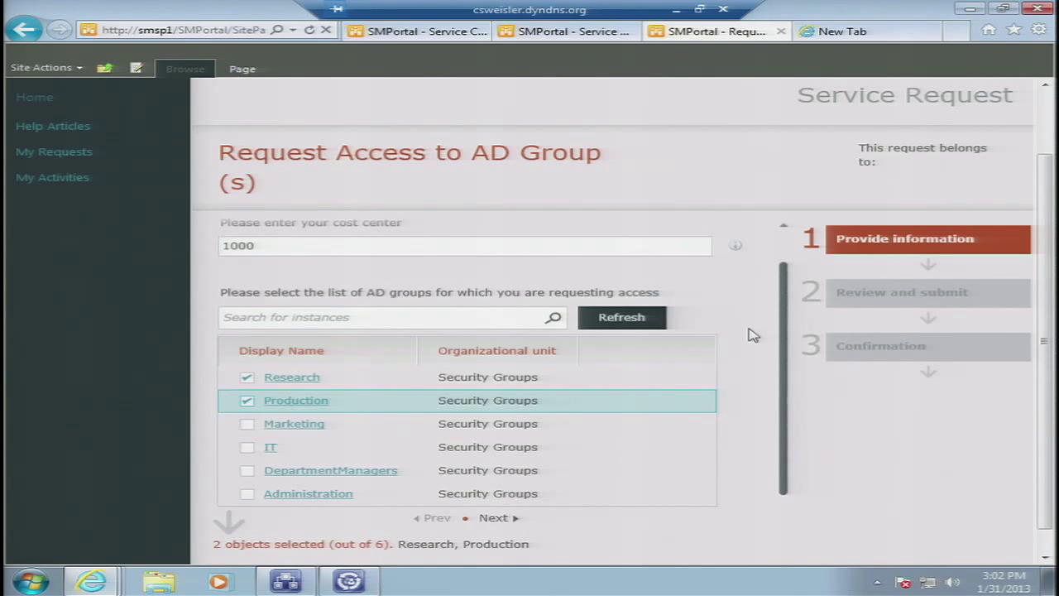
pyautogui.scroll(-3, 753, 334)
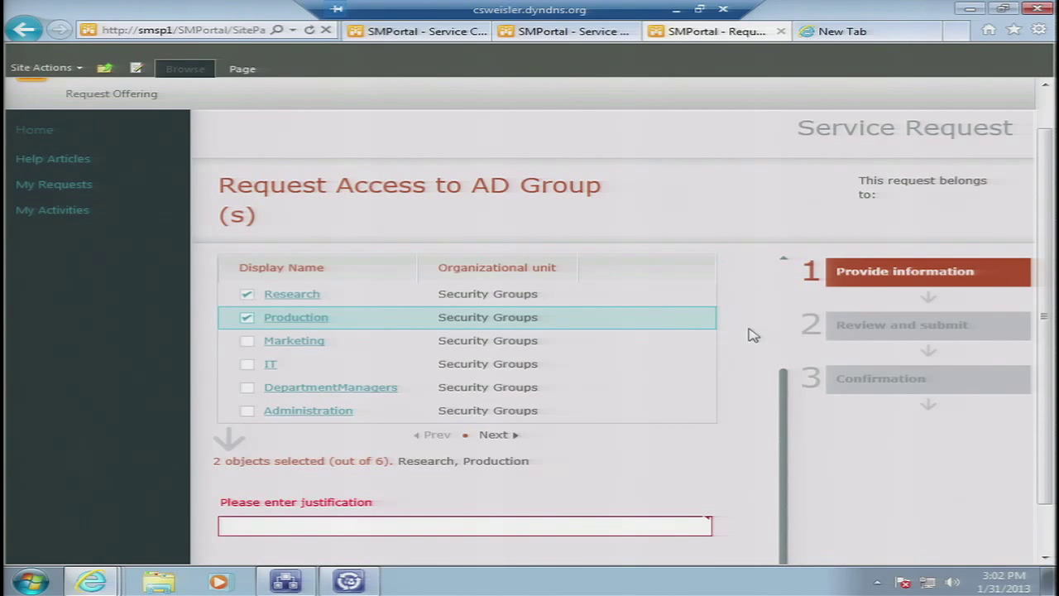
pyautogui.click(587, 527)
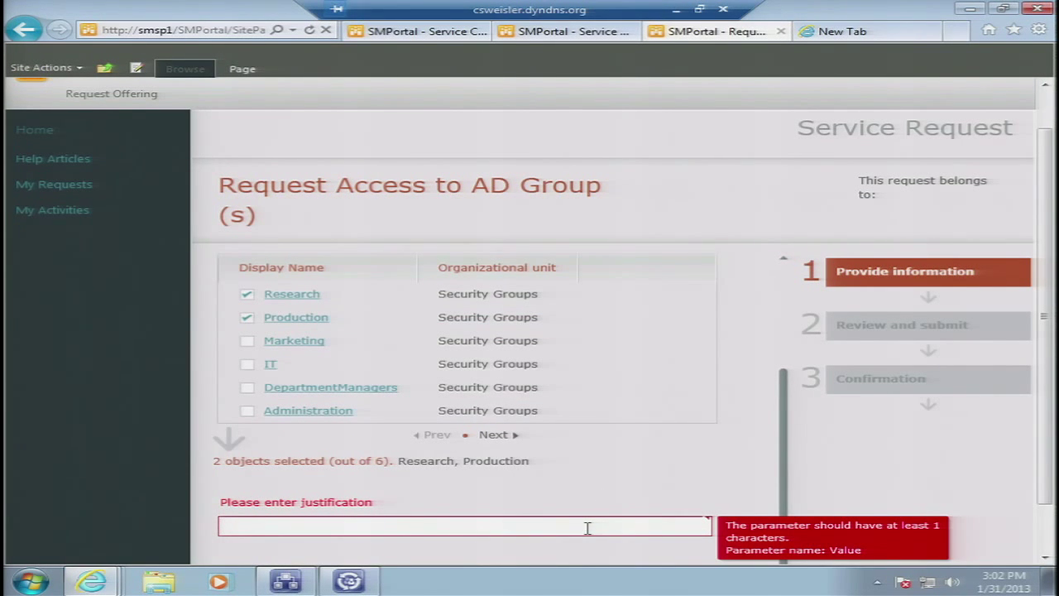
pyautogui.write('Because')
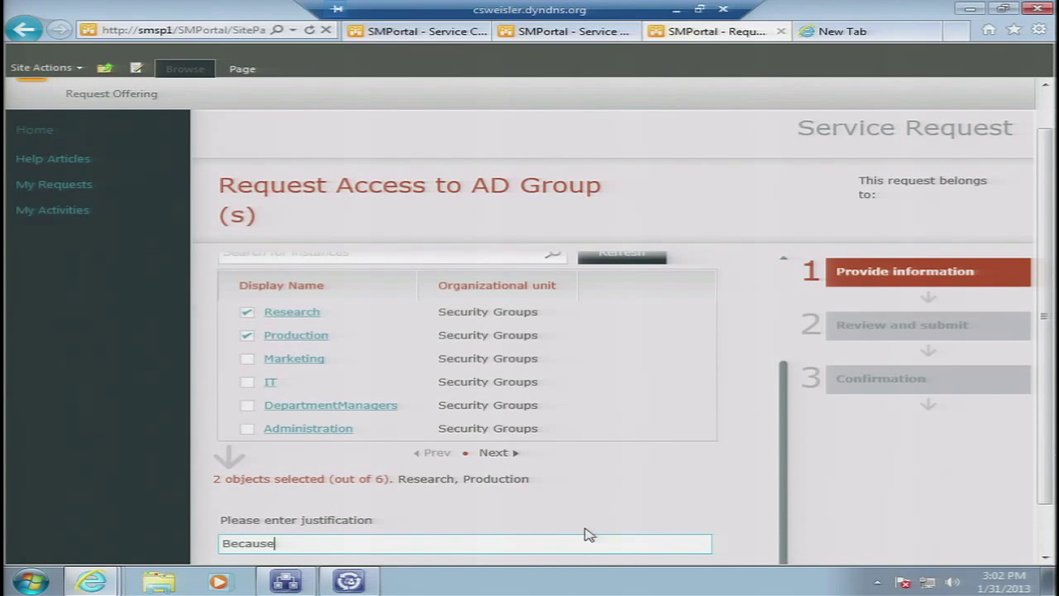
pyautogui.click(1052, 525)
pyautogui.click(601, 536)
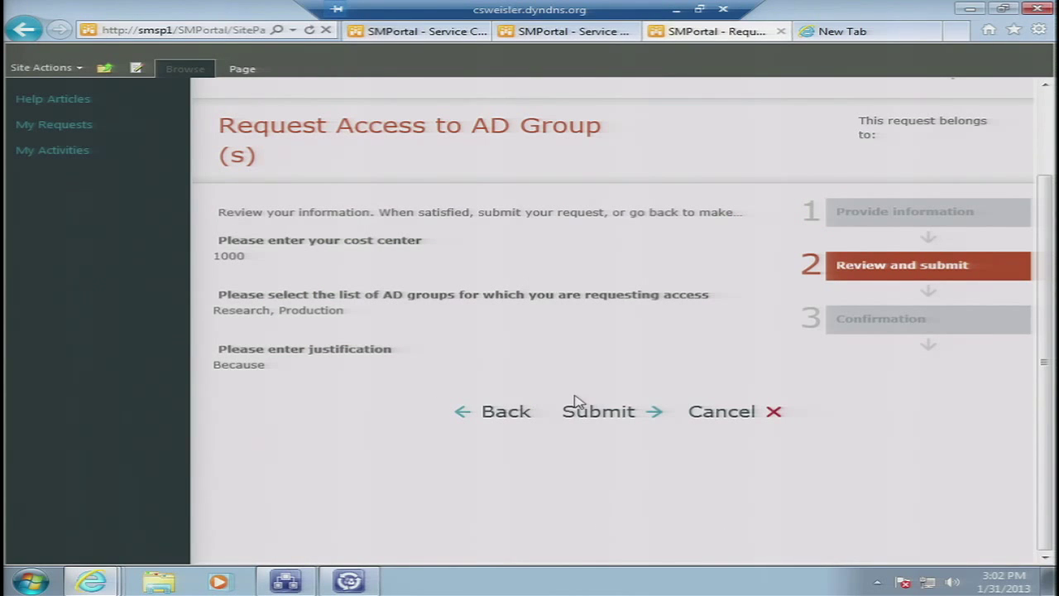
# Switch to the Service Manager Console and examine the preview details of completed service request SR447, including its user input and status
pyautogui.click(339, 586)
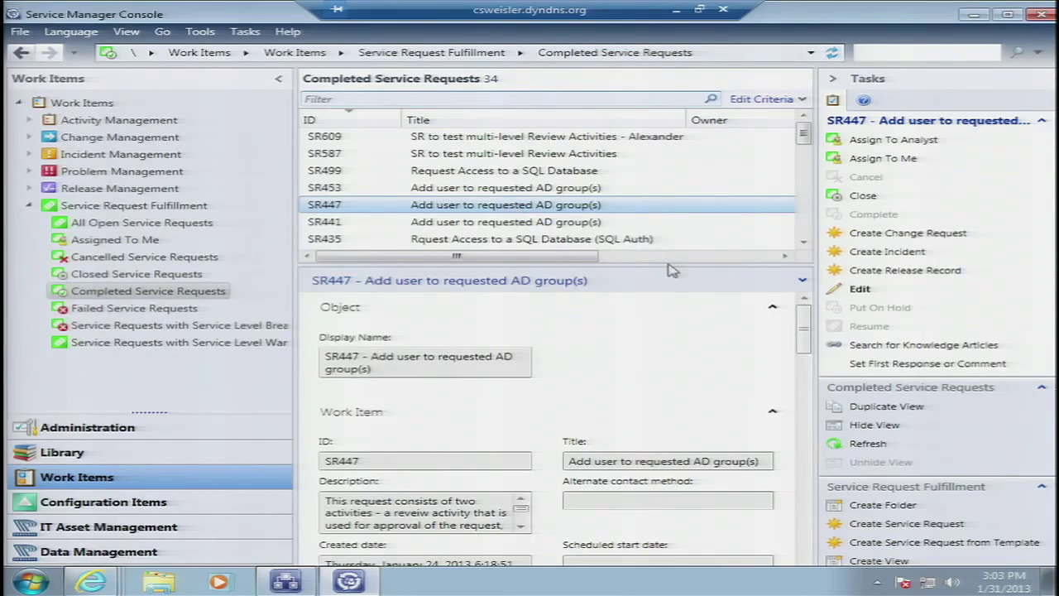
pyautogui.scroll(-8, 810, 365)
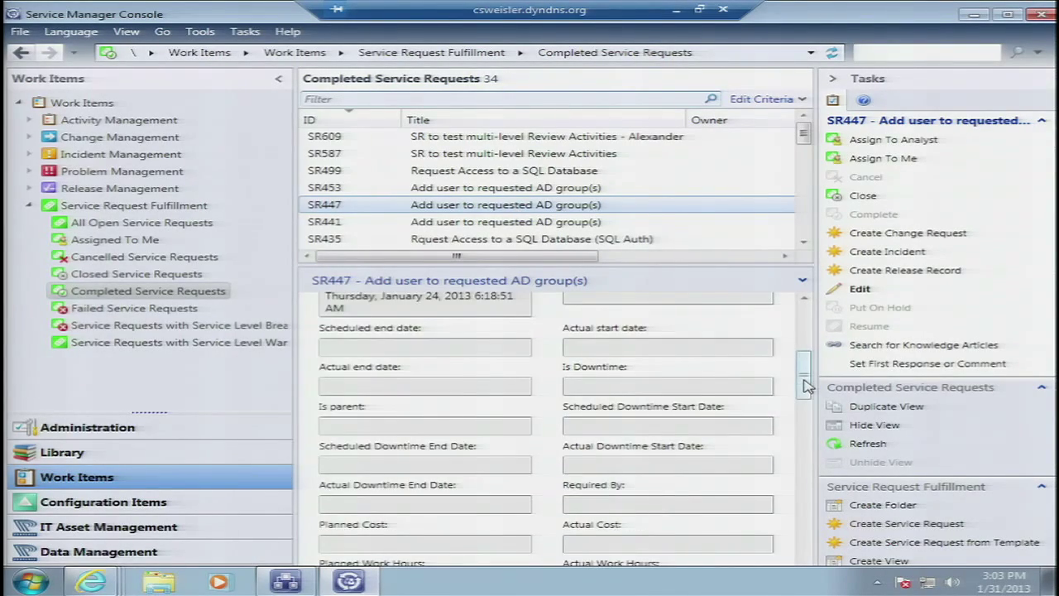
pyautogui.scroll(-6, 807, 423)
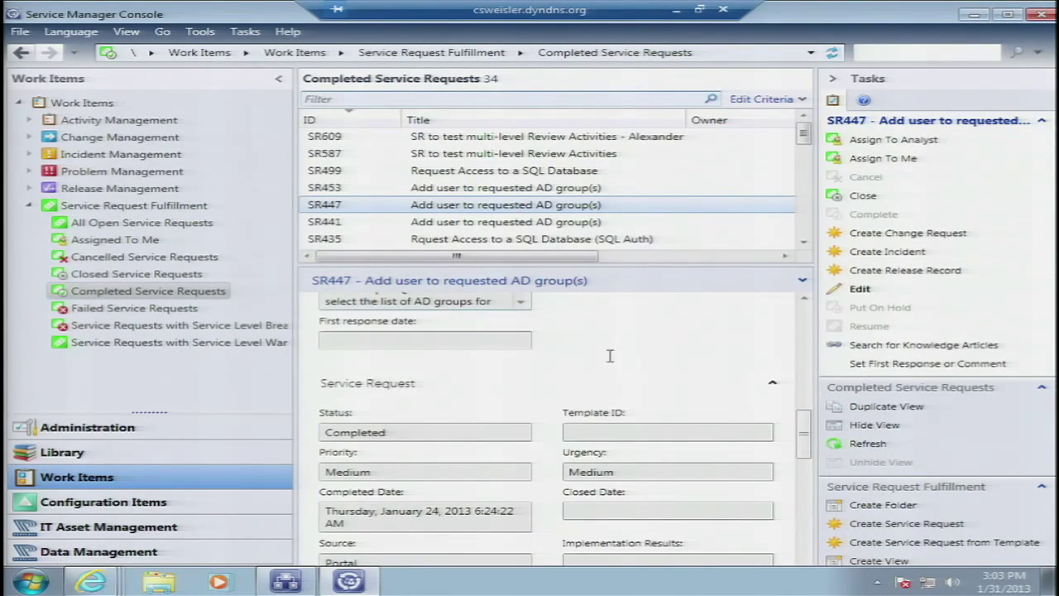
pyautogui.scroll(2, 805, 298)
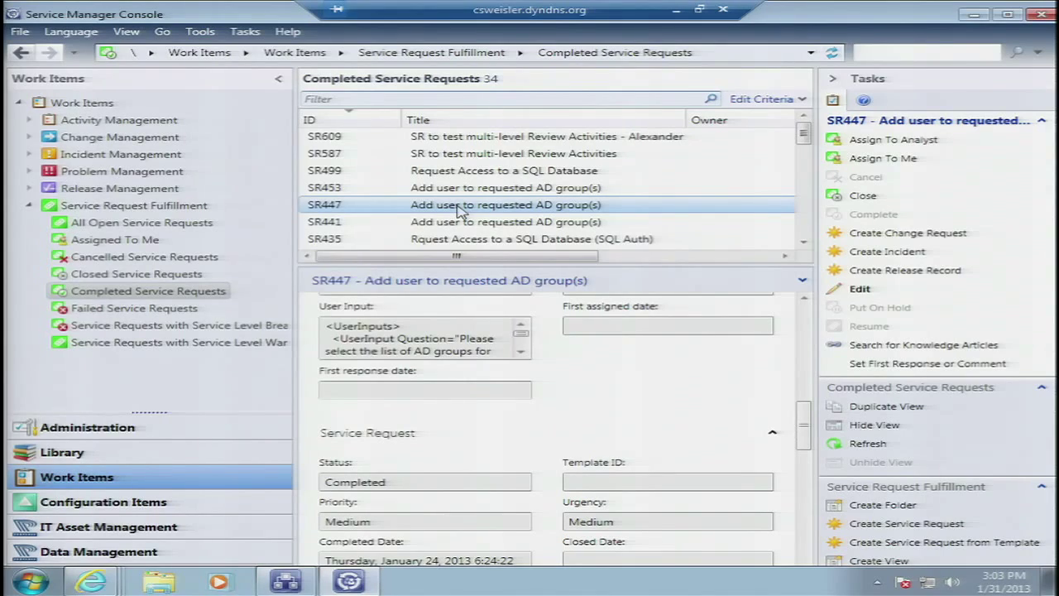
# Open service request SR447 and view its activities, with the details of the approval review activity
pyautogui.doubleClick(460, 210)
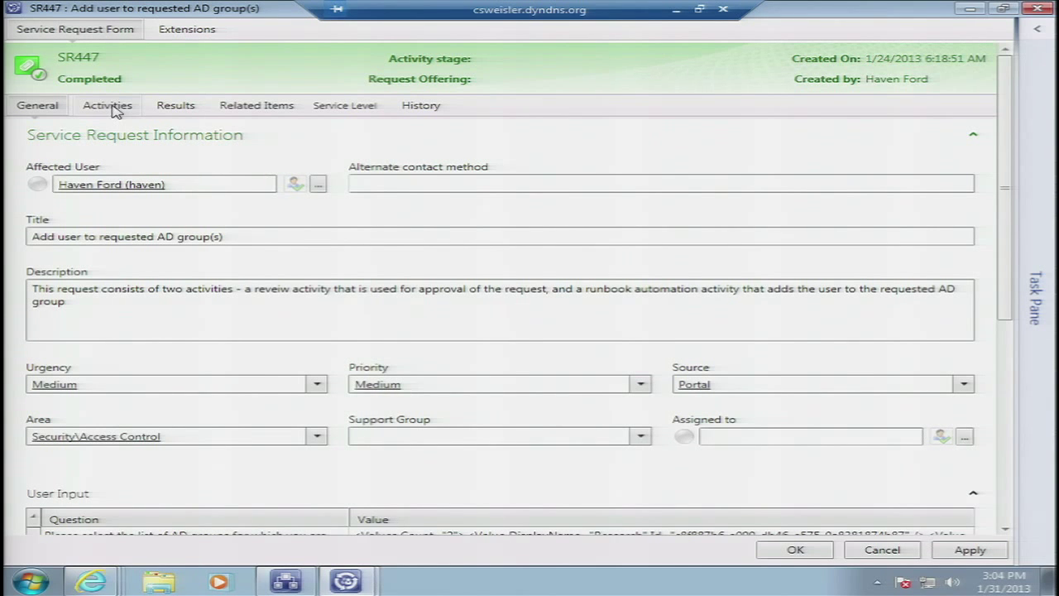
pyautogui.click(112, 108)
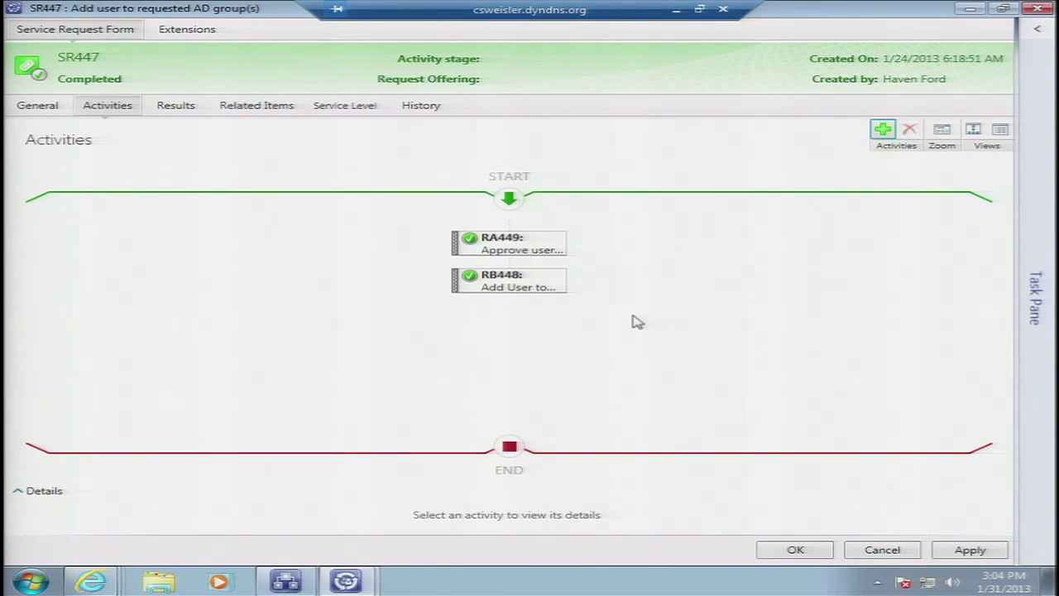
pyautogui.click(501, 255)
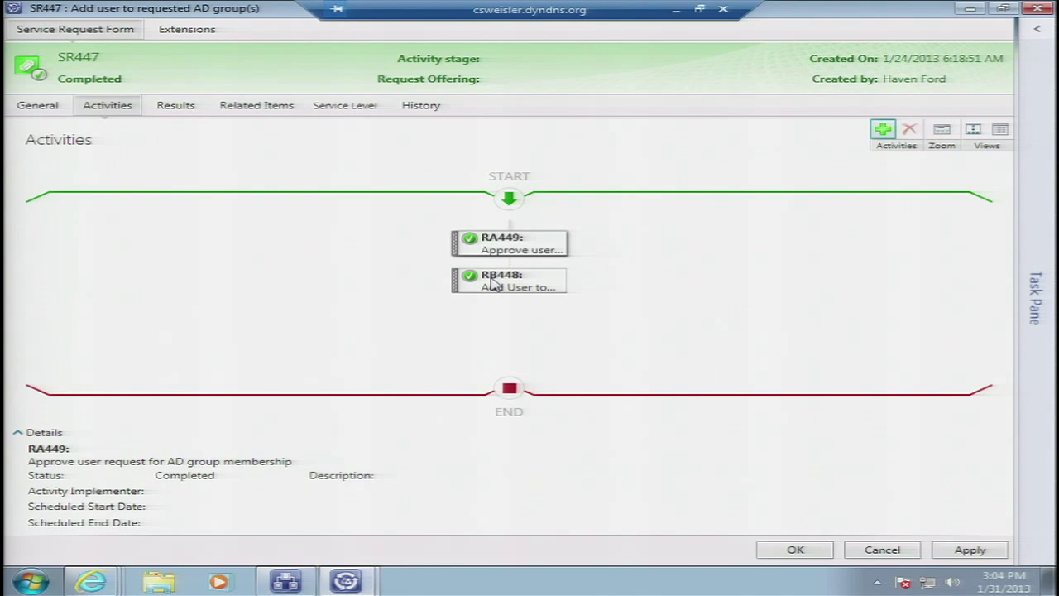
# Open the Add User to AD Group(s) runbook activity and examine its associated runbook and parameter mapping
pyautogui.doubleClick(492, 284)
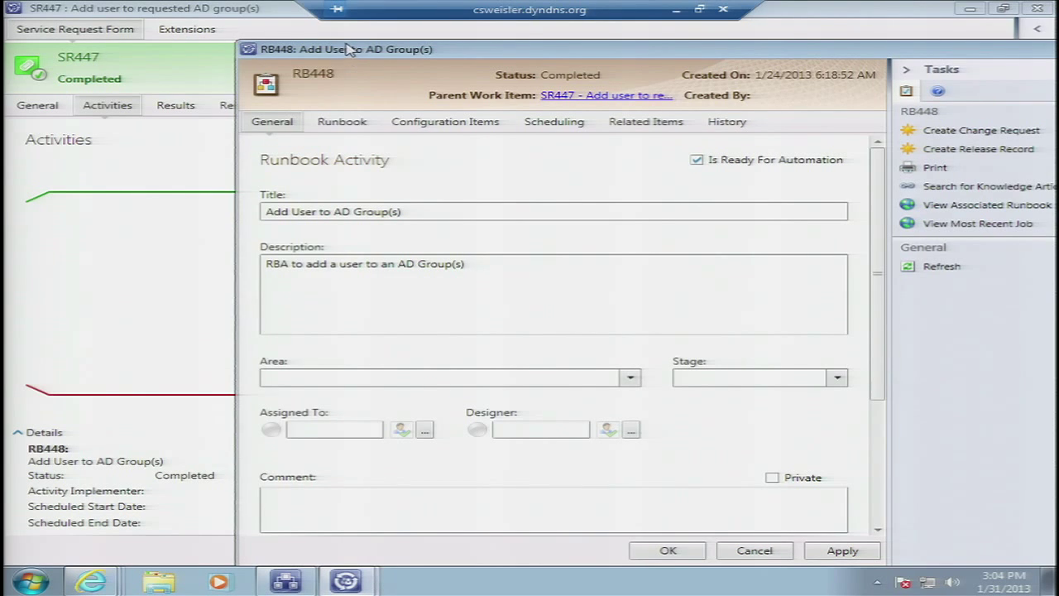
pyautogui.moveTo(349, 49); pyautogui.dragTo(295, 22)
pyautogui.click(288, 94)
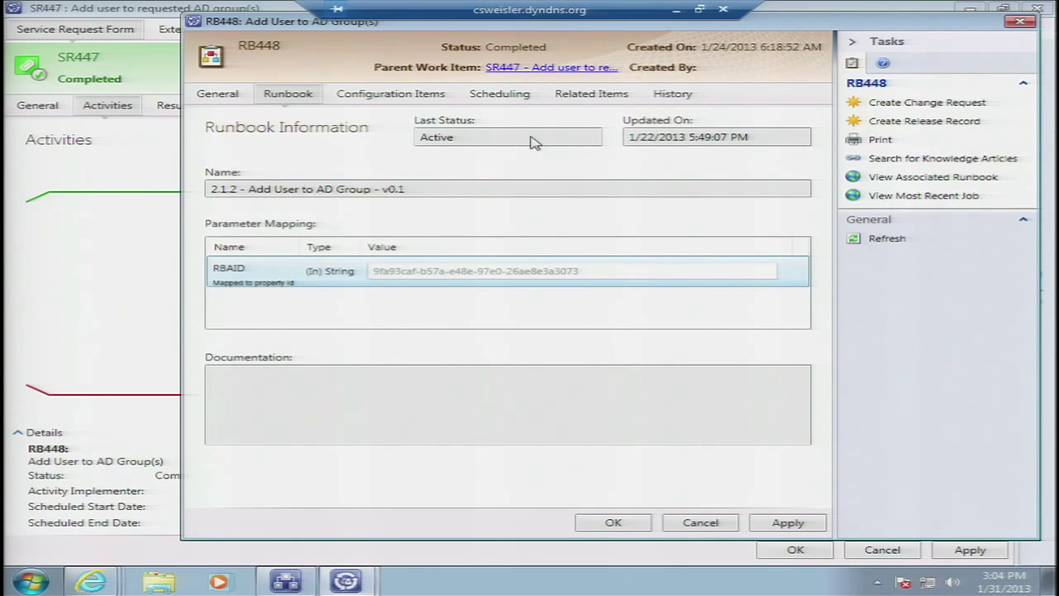
# Examine the runbook activity's general log entries and expand the Parameter values entry
pyautogui.click(220, 98)
pyautogui.moveTo(823, 290); pyautogui.dragTo(825, 448)
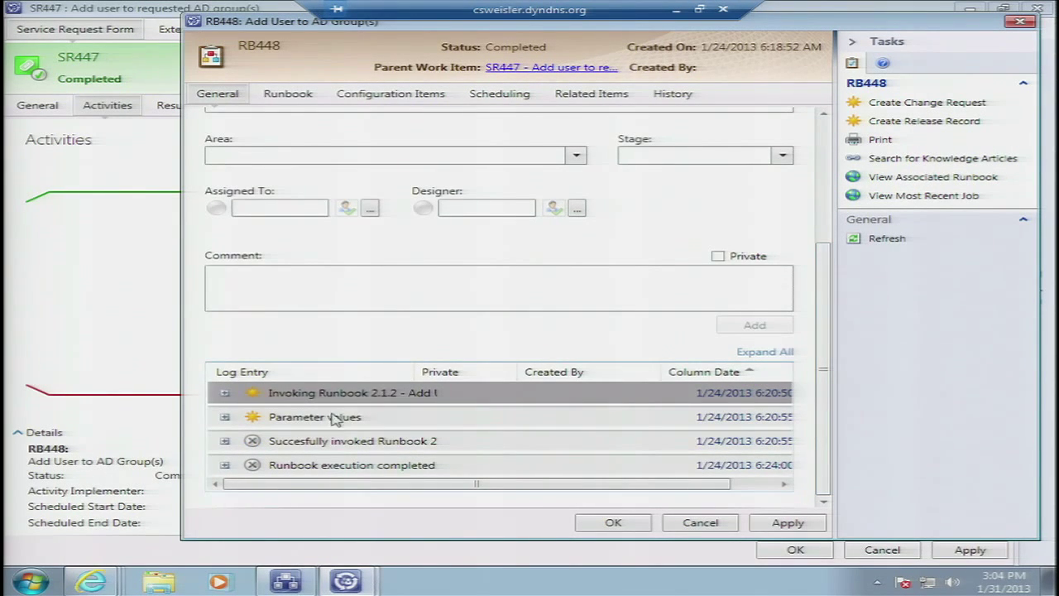
pyautogui.click(224, 417)
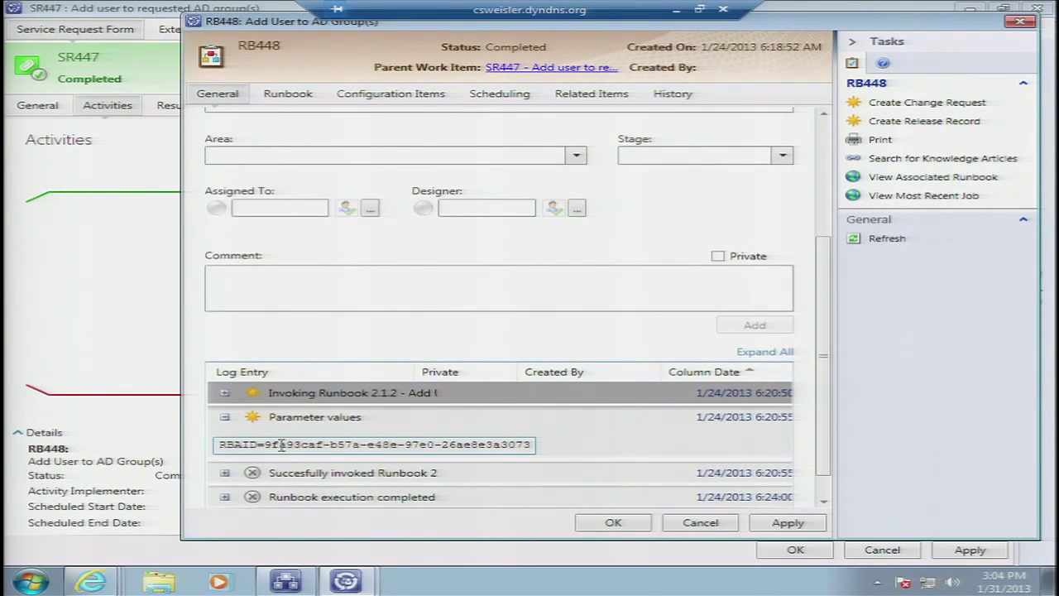
# Select the RBAID value in the log entry, and open the SCUniverse runbook 2. Processing User Input in the Runbook Designer
pyautogui.moveTo(264, 444); pyautogui.dragTo(545, 448)
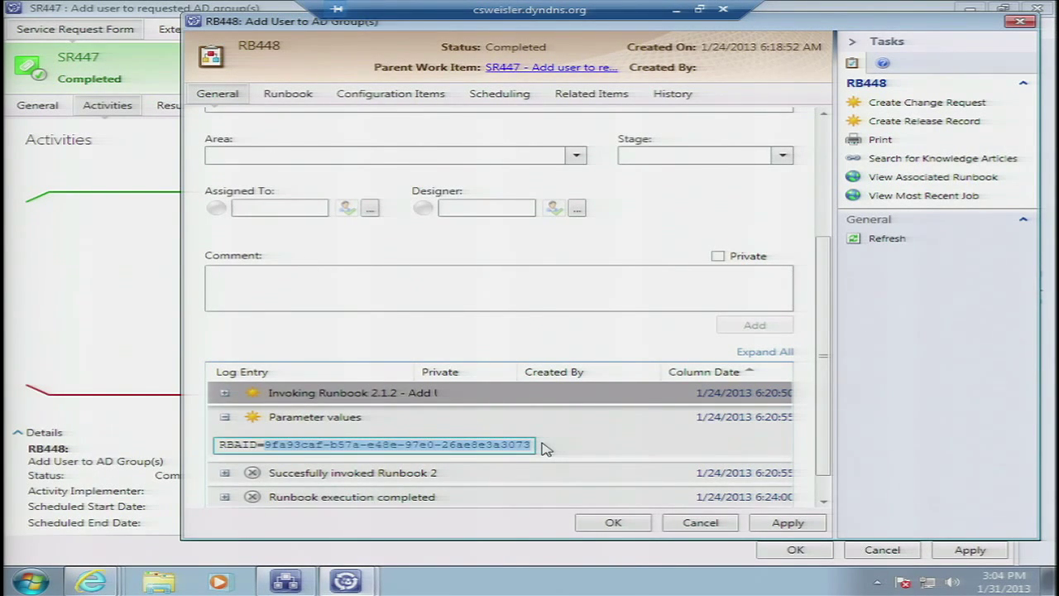
pyautogui.click(285, 582)
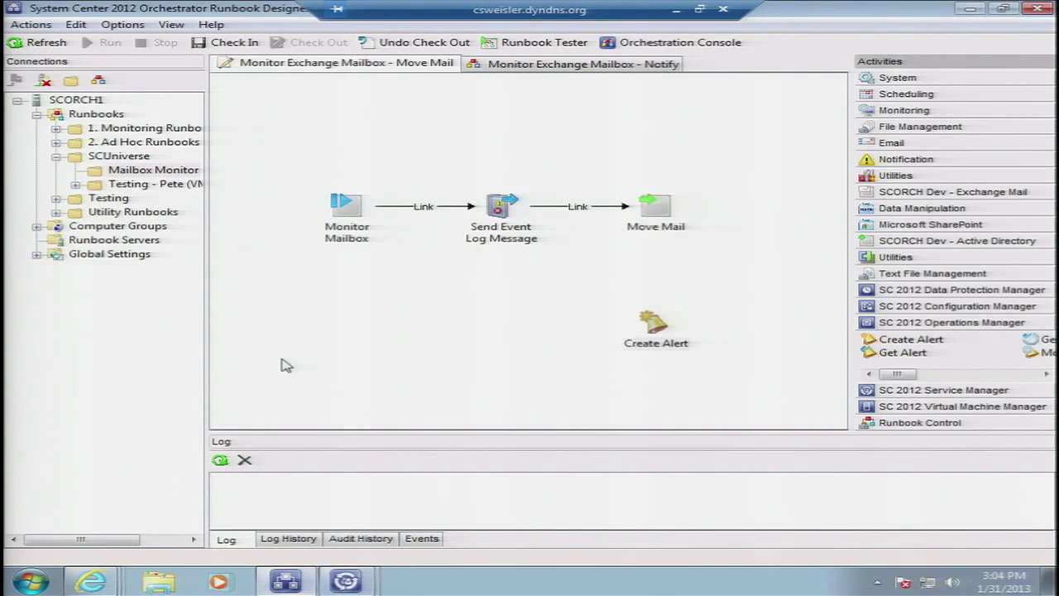
pyautogui.click(144, 142)
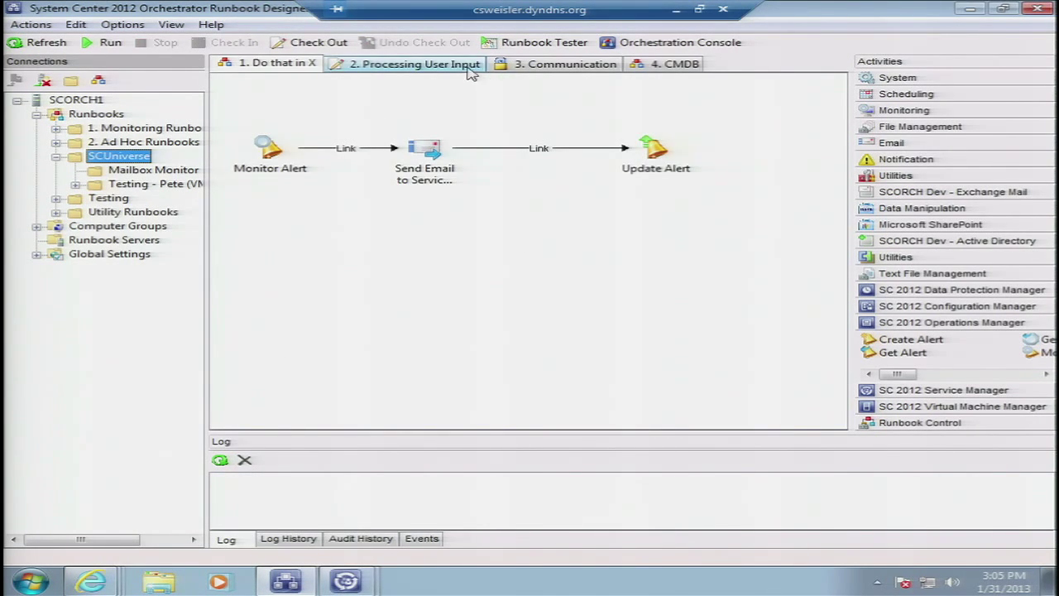
pyautogui.click(470, 66)
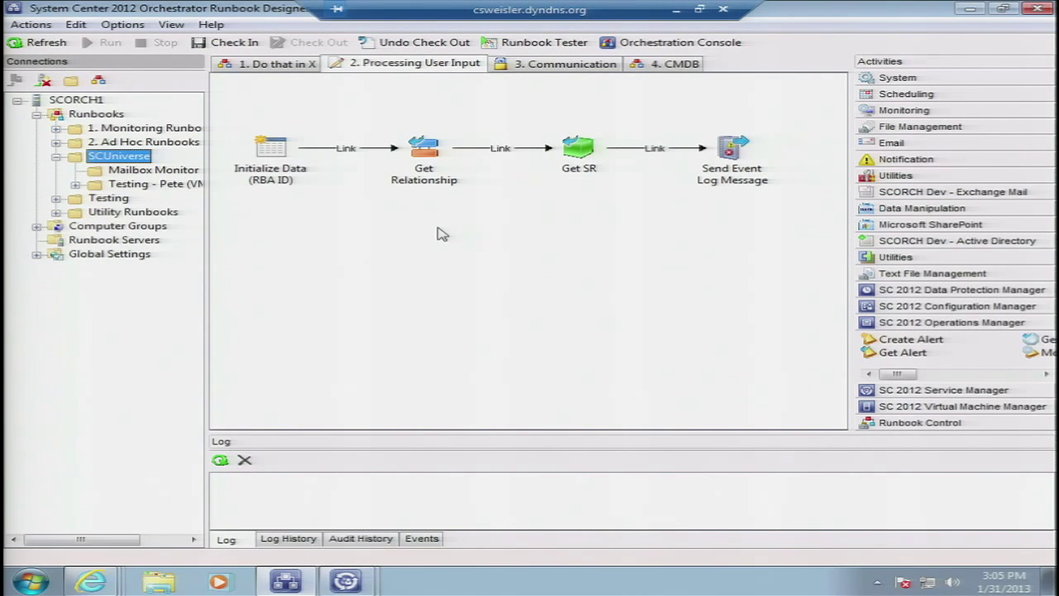
# Examine the Initialize Data (RBA ID) parameters, and the Get Relationship details with the published data available for its Object Guid
pyautogui.doubleClick(292, 165)
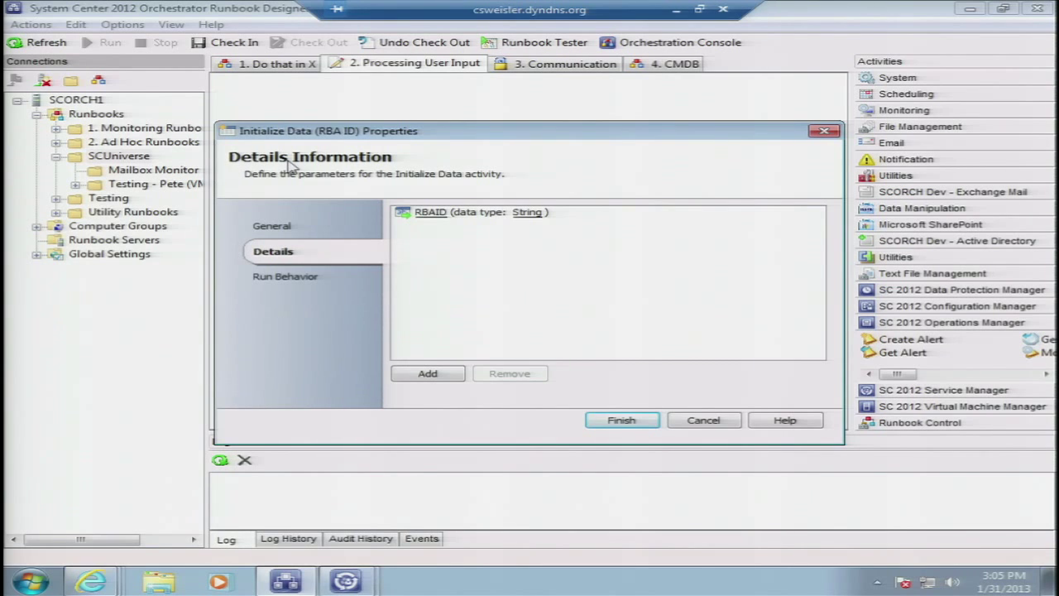
pyautogui.click(703, 422)
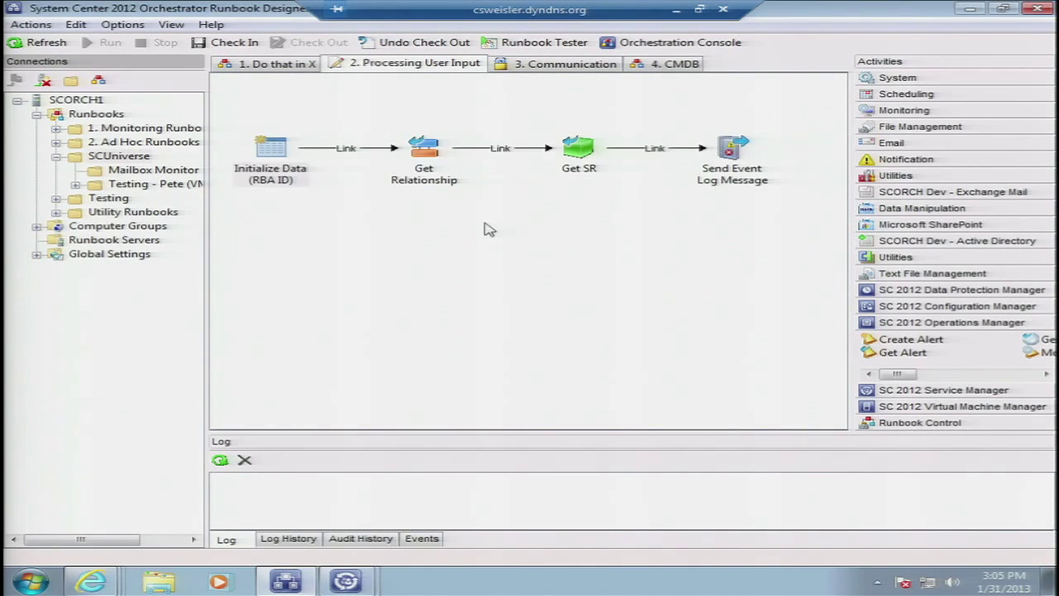
pyautogui.click(425, 181)
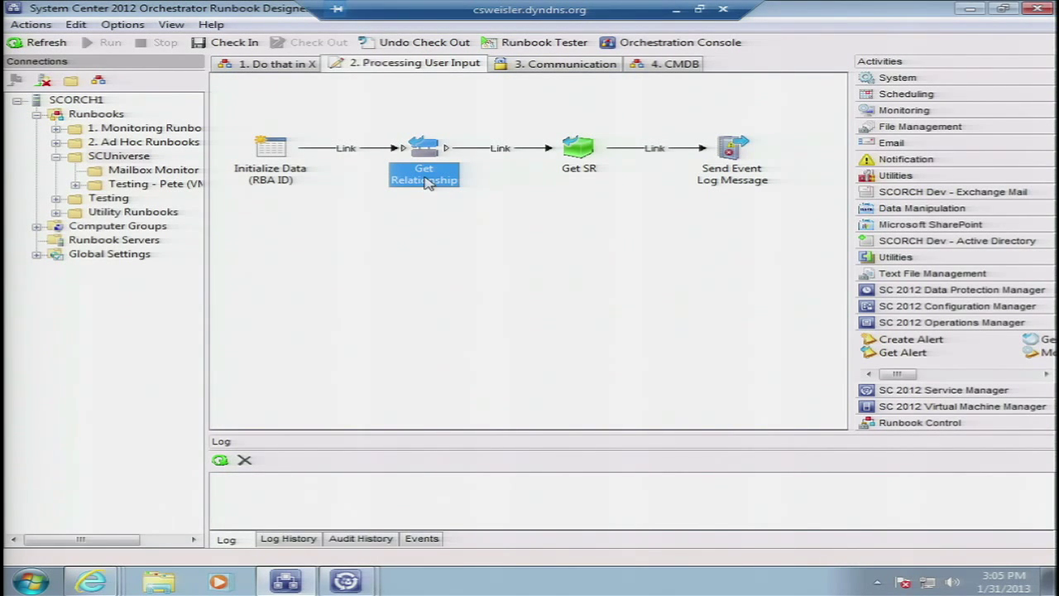
pyautogui.doubleClick(426, 182)
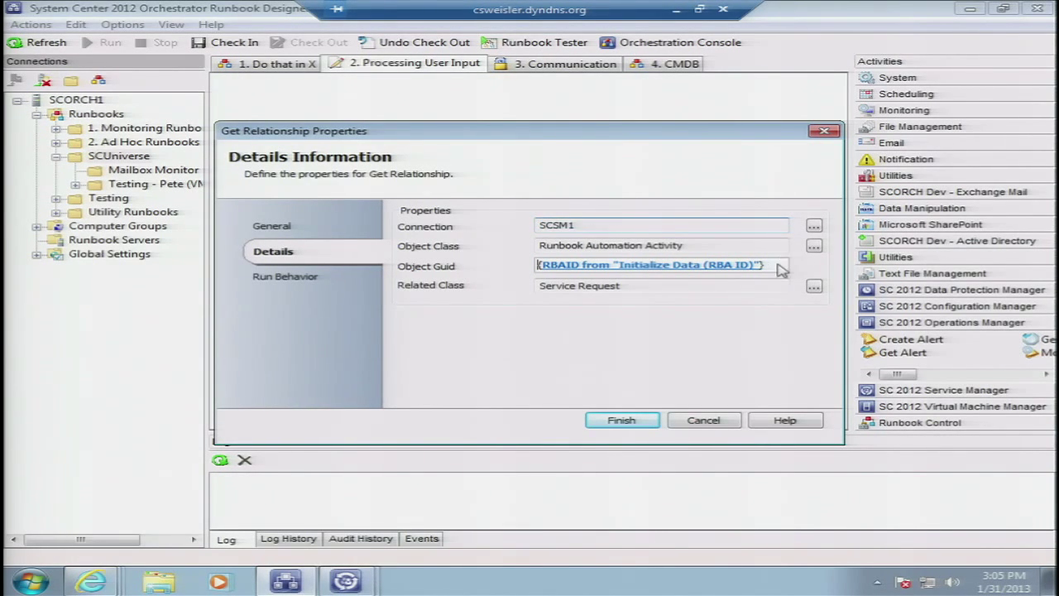
pyautogui.rightClick(780, 264)
pyautogui.moveTo(812, 276)
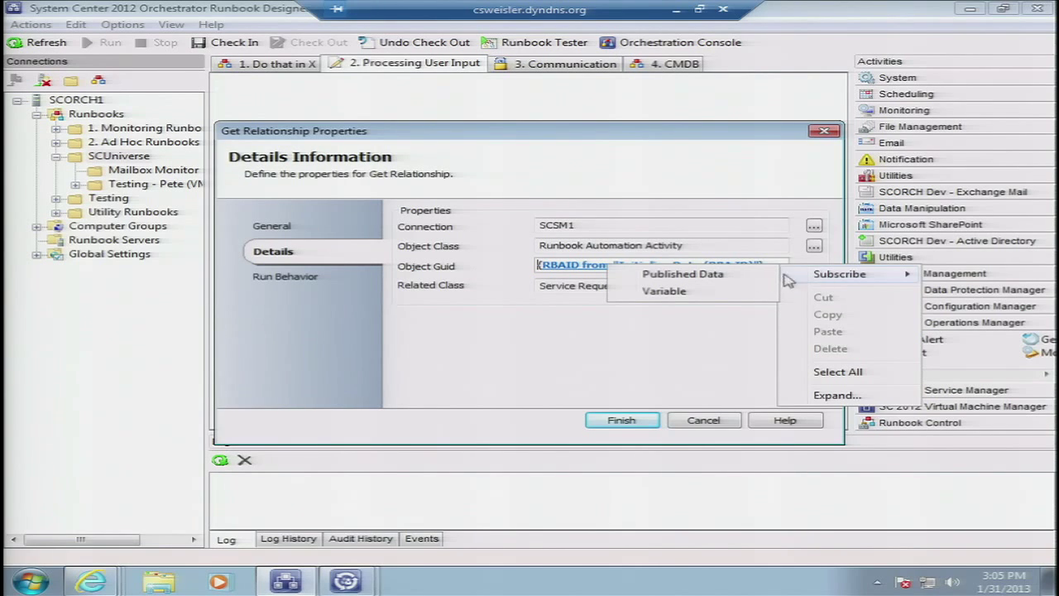
pyautogui.click(745, 278)
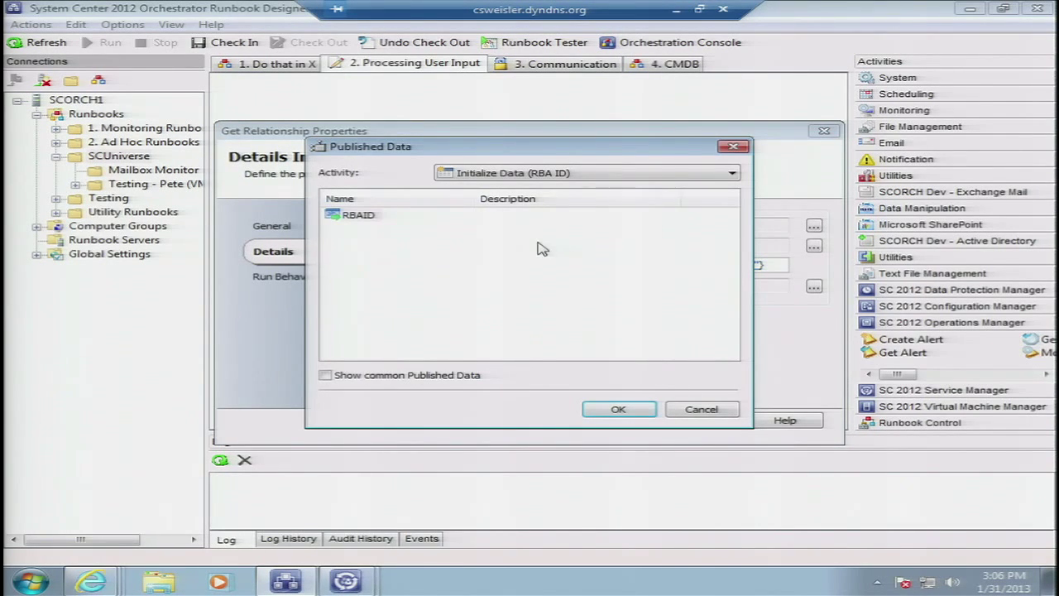
pyautogui.click(702, 411)
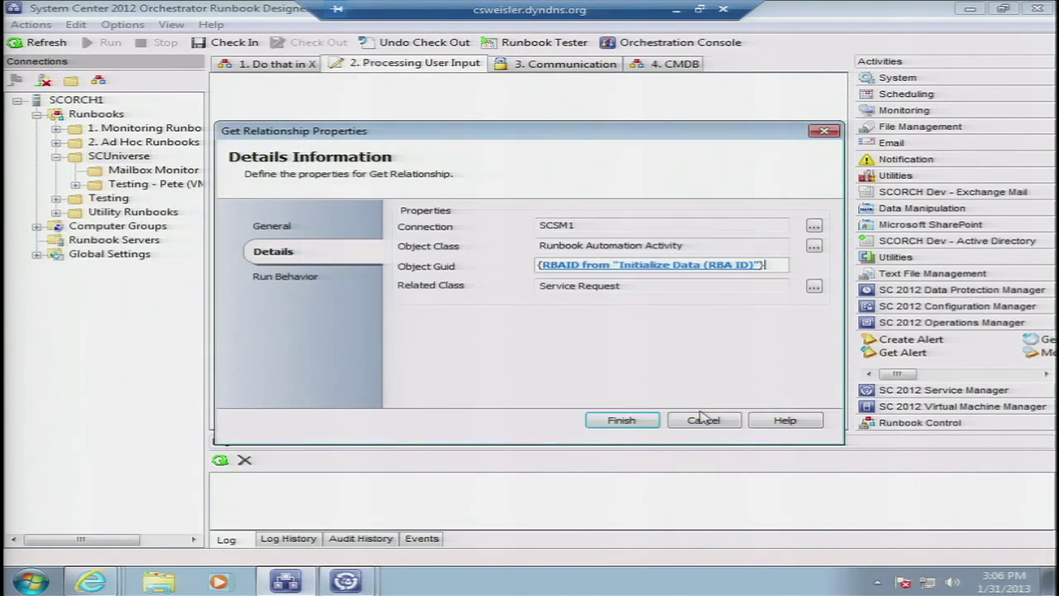
pyautogui.click(708, 245)
pyautogui.click(704, 421)
# Open the Get SR activity's SC Object Guid filter and expand its value to read the full expression
pyautogui.doubleClick(590, 166)
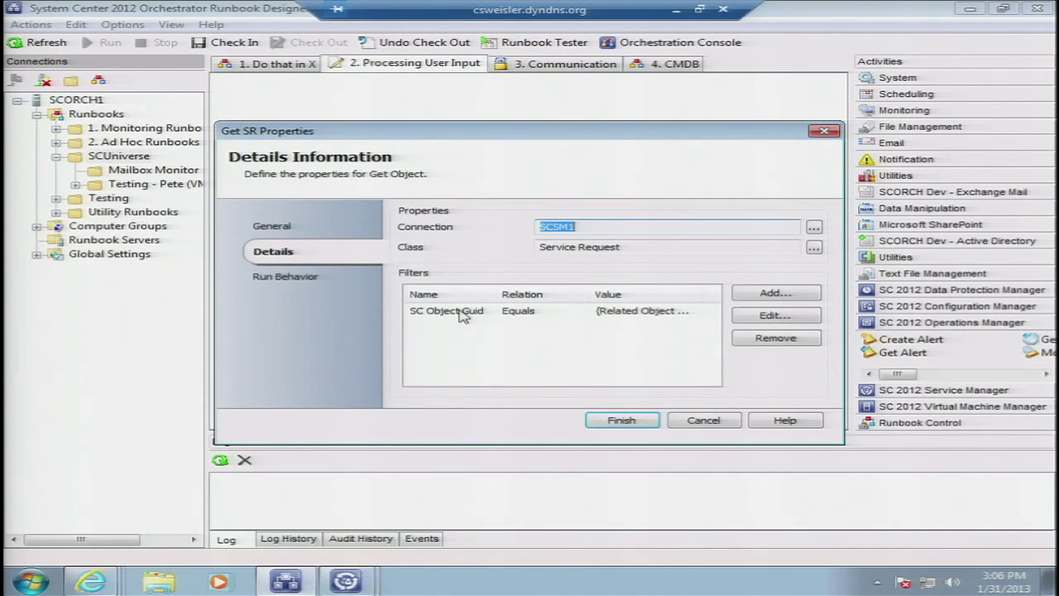
pyautogui.doubleClick(654, 321)
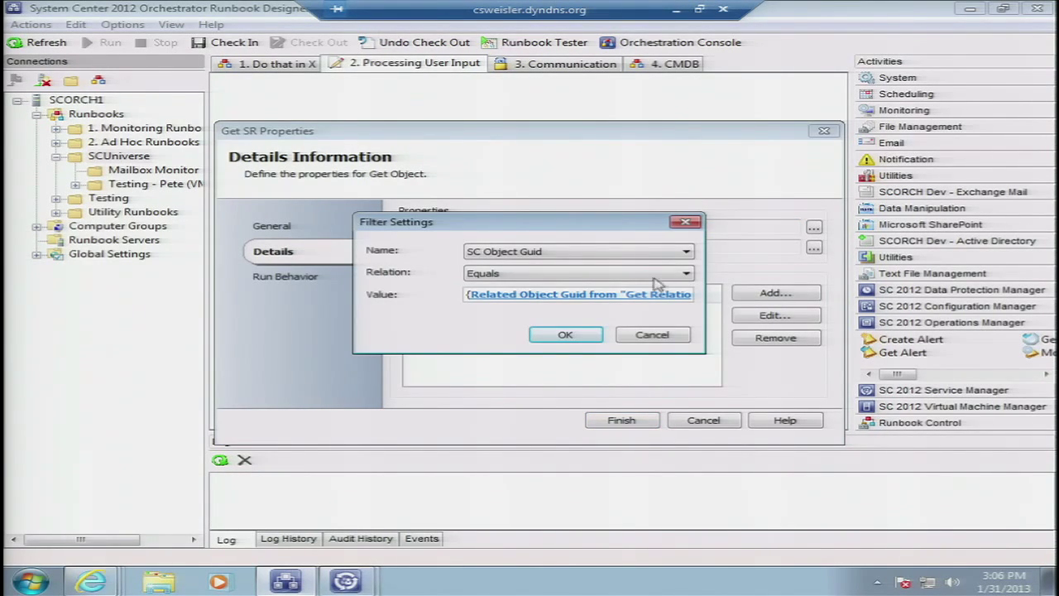
pyautogui.moveTo(642, 232); pyautogui.dragTo(690, 317)
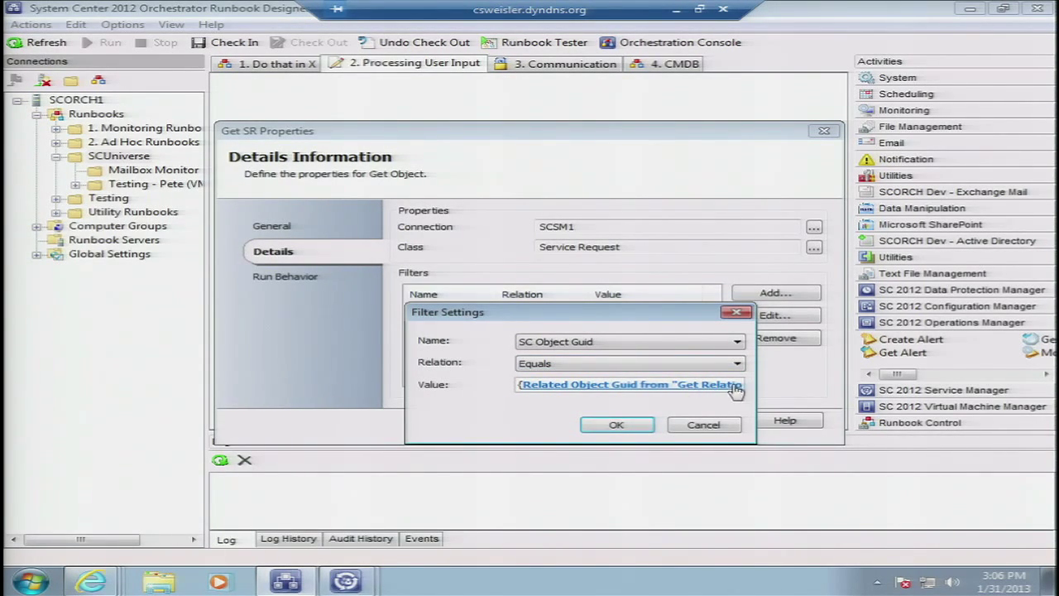
pyautogui.rightClick(695, 386)
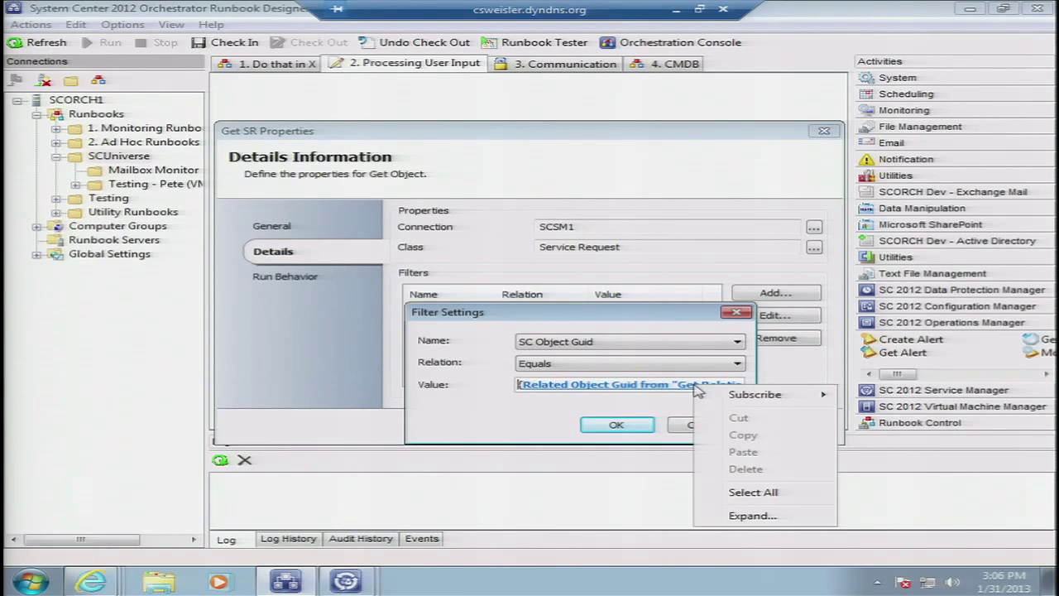
pyautogui.click(742, 517)
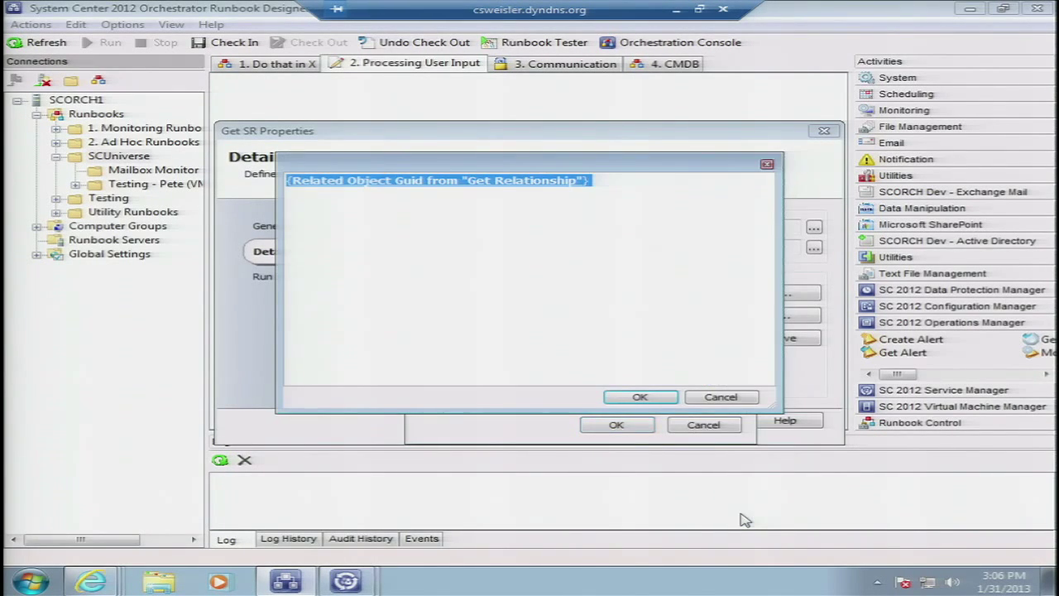
# Examine the Get Relationship published data available for the filter value, and close the Get SR properties without changes
pyautogui.click(694, 208)
pyautogui.rightClick(680, 190)
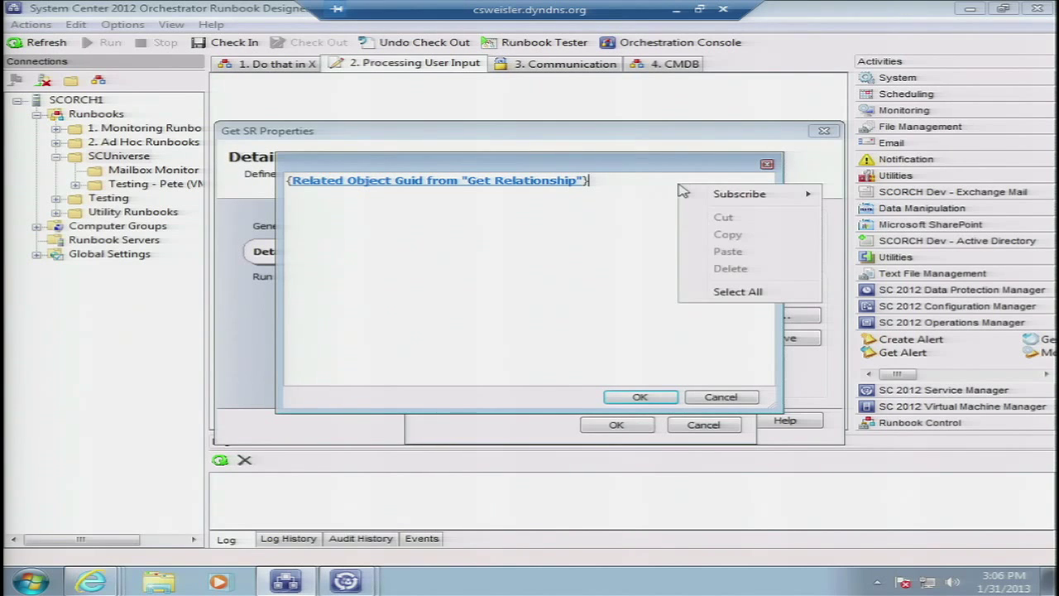
pyautogui.moveTo(803, 194)
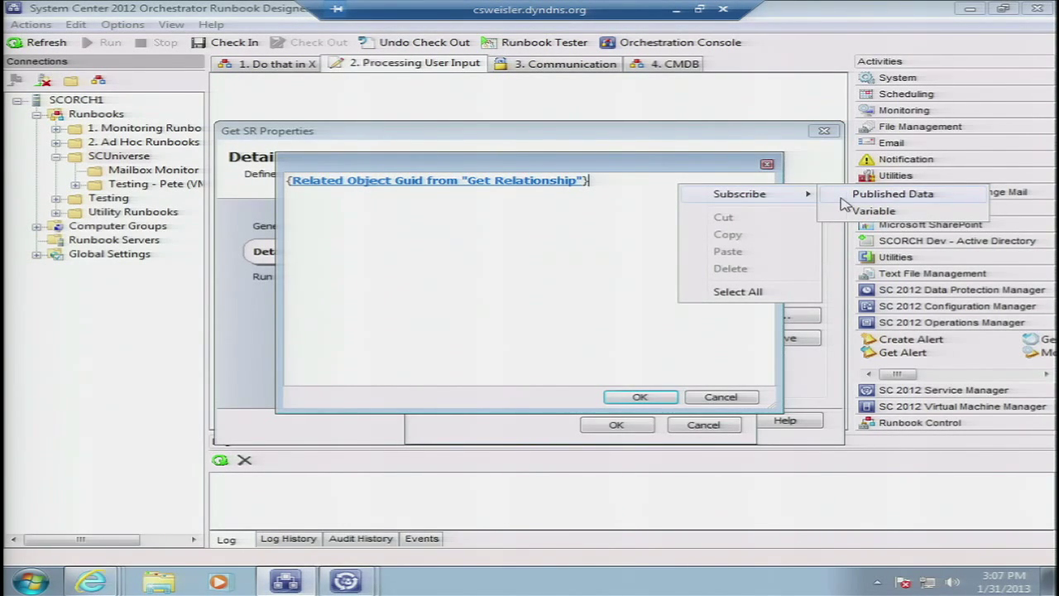
pyautogui.click(878, 195)
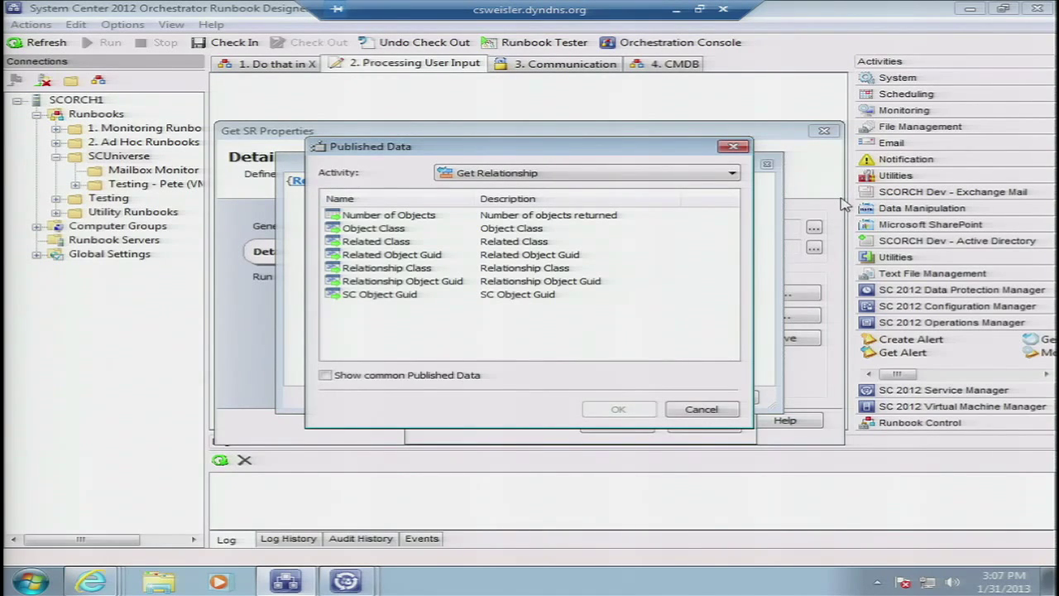
pyautogui.click(728, 415)
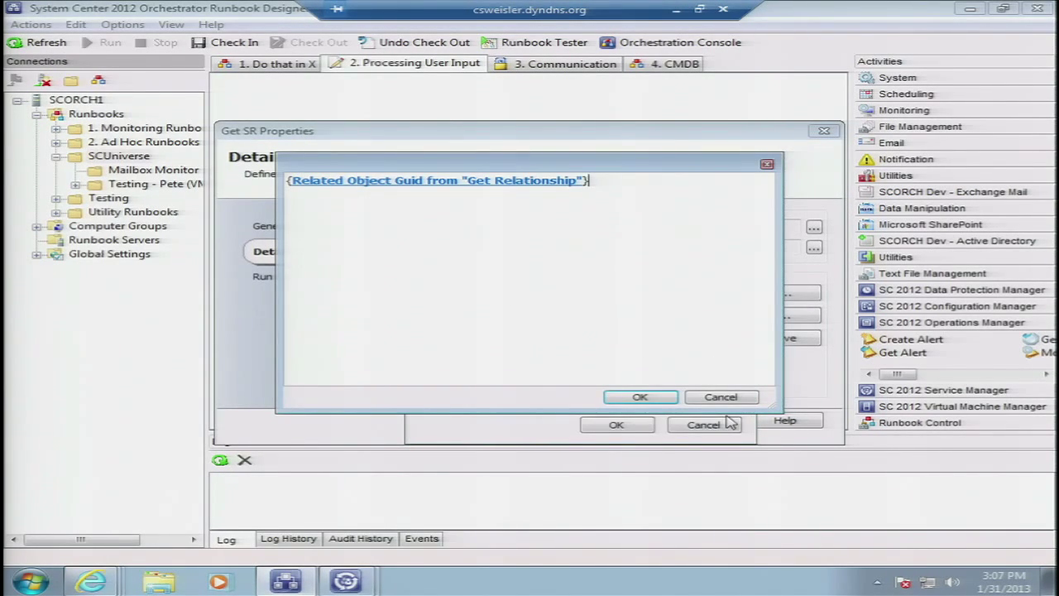
pyautogui.click(722, 397)
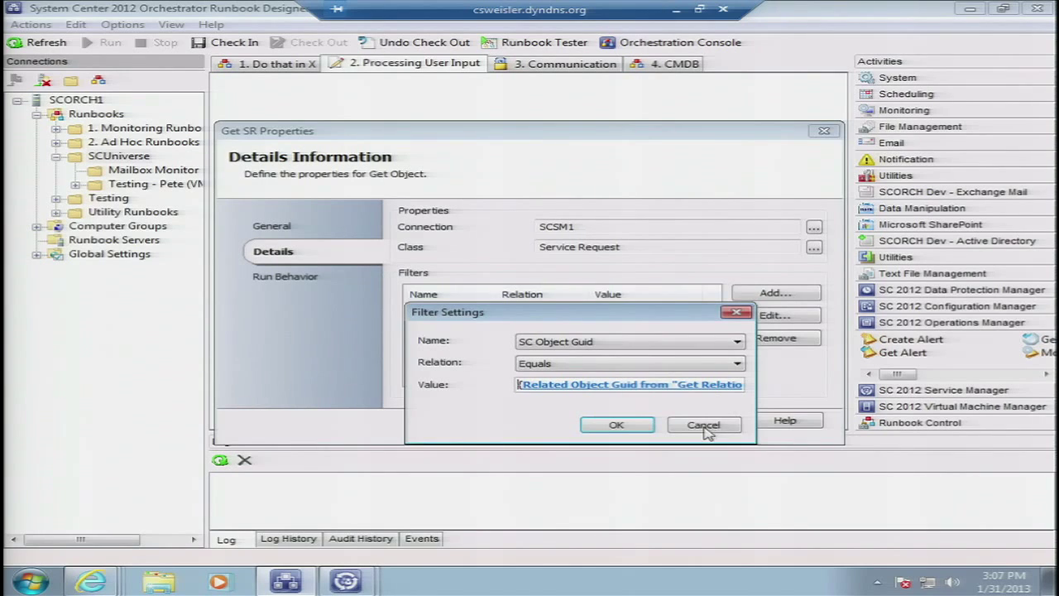
pyautogui.click(705, 426)
pyautogui.click(700, 424)
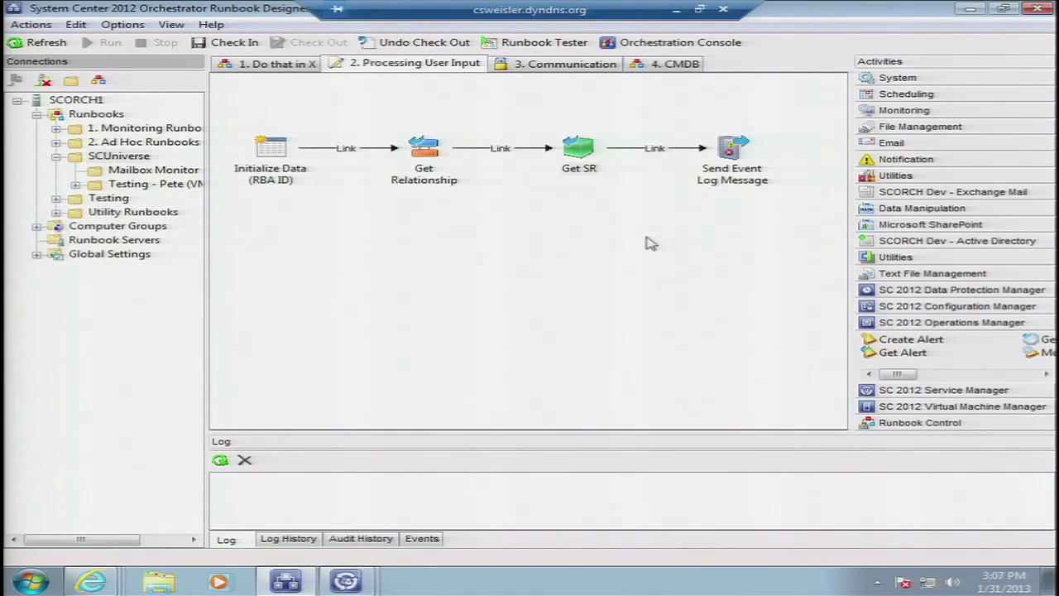
# Examine the Send Event Log Message details and the published data available for its message, leaving the activity unchanged
pyautogui.doubleClick(738, 153)
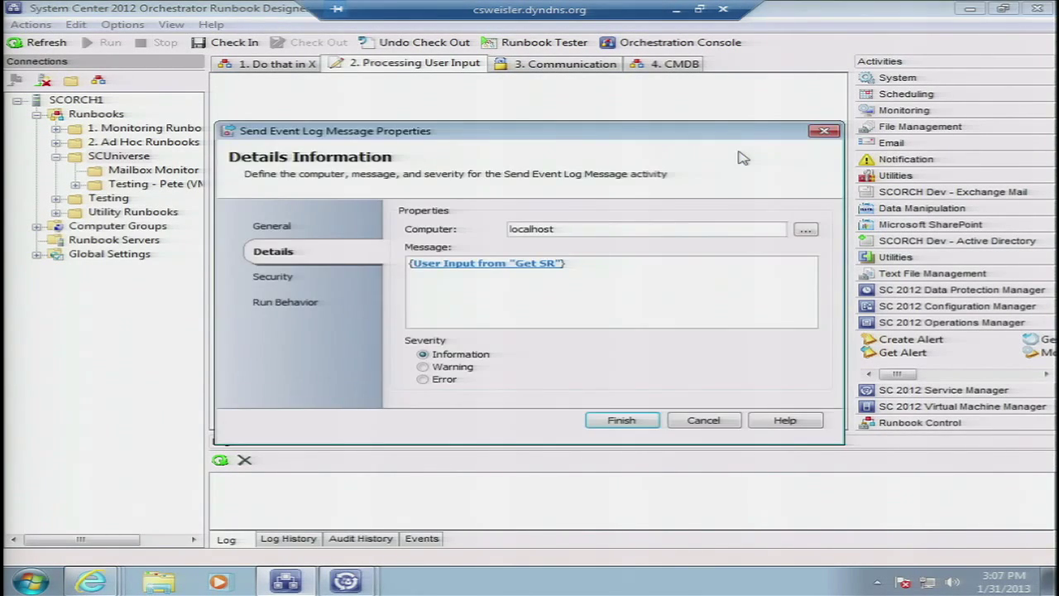
pyautogui.rightClick(649, 267)
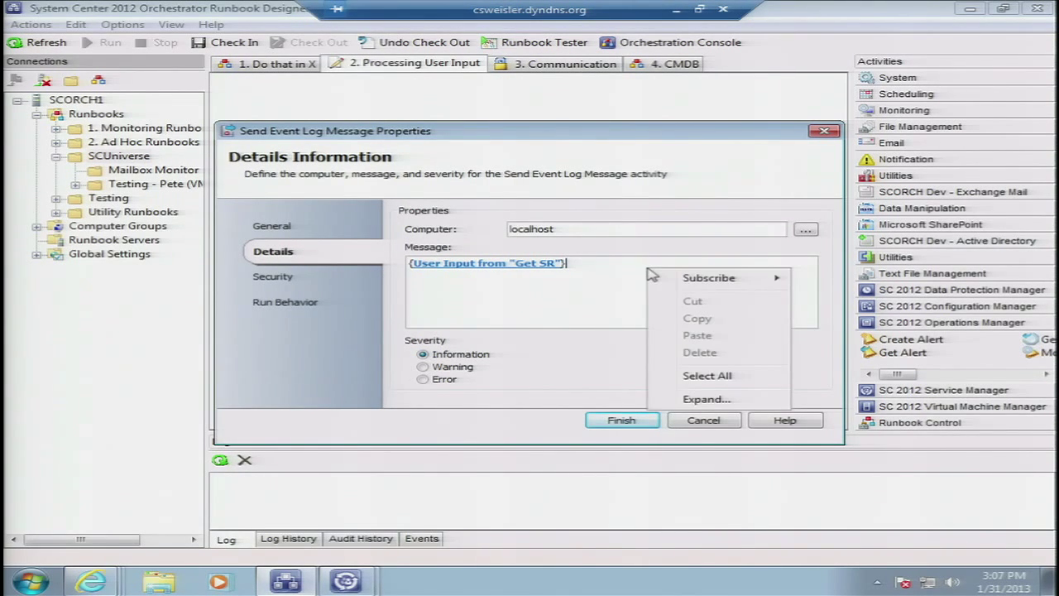
pyautogui.moveTo(701, 284)
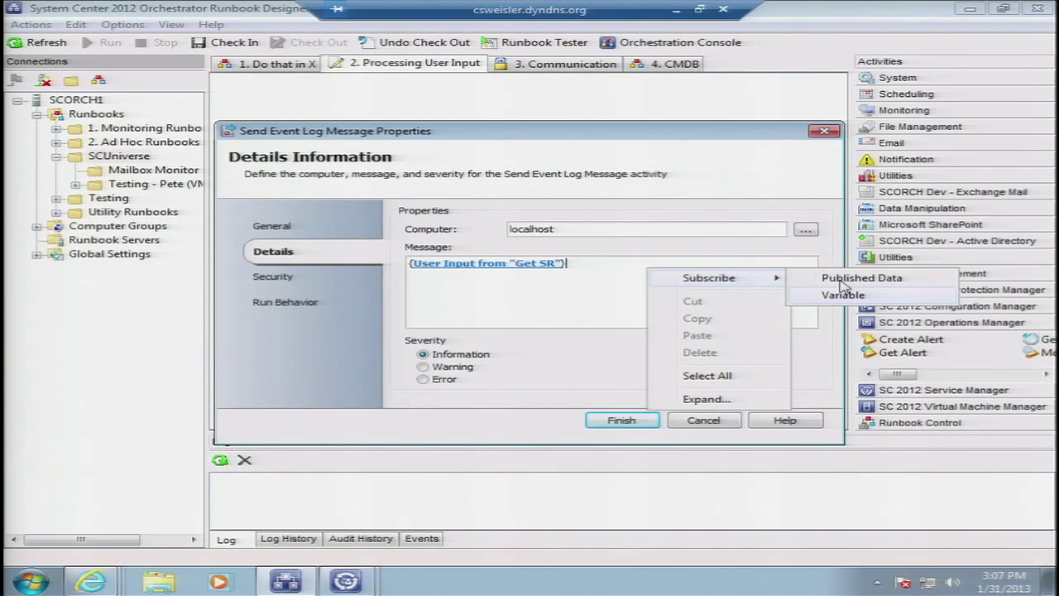
pyautogui.click(860, 279)
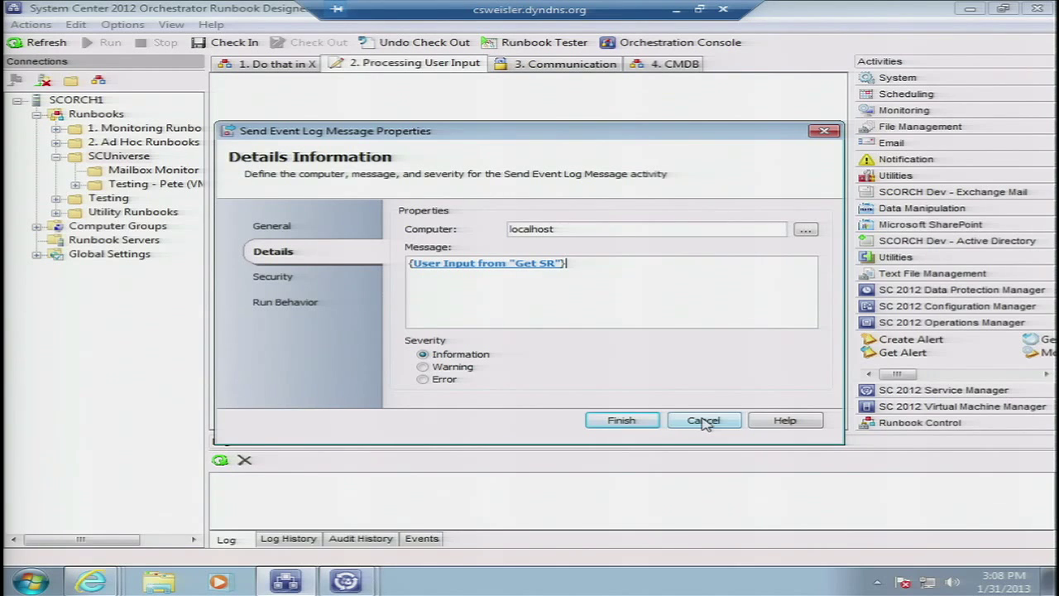
pyautogui.click(703, 421)
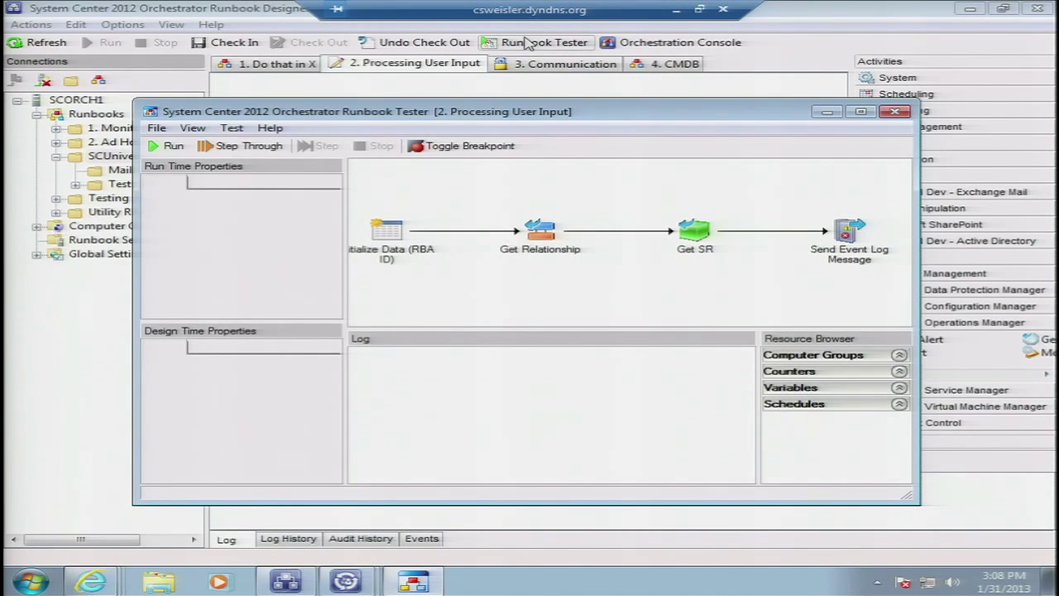
# Start a test run of 2. Processing User Input in the Runbook Tester, and widen the value column for the RBAID parameter
pyautogui.click(173, 146)
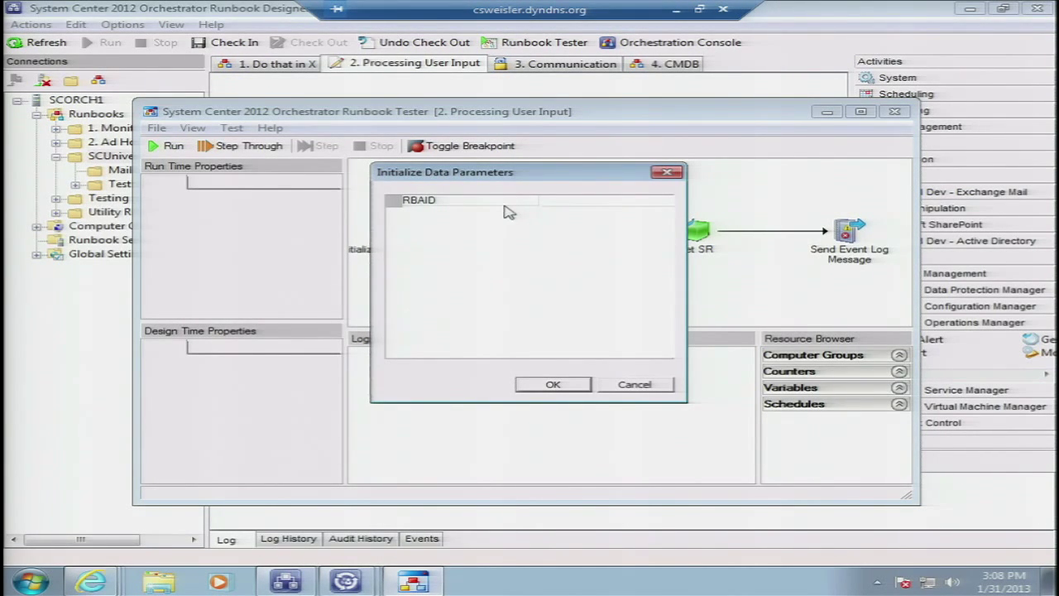
pyautogui.click(538, 203)
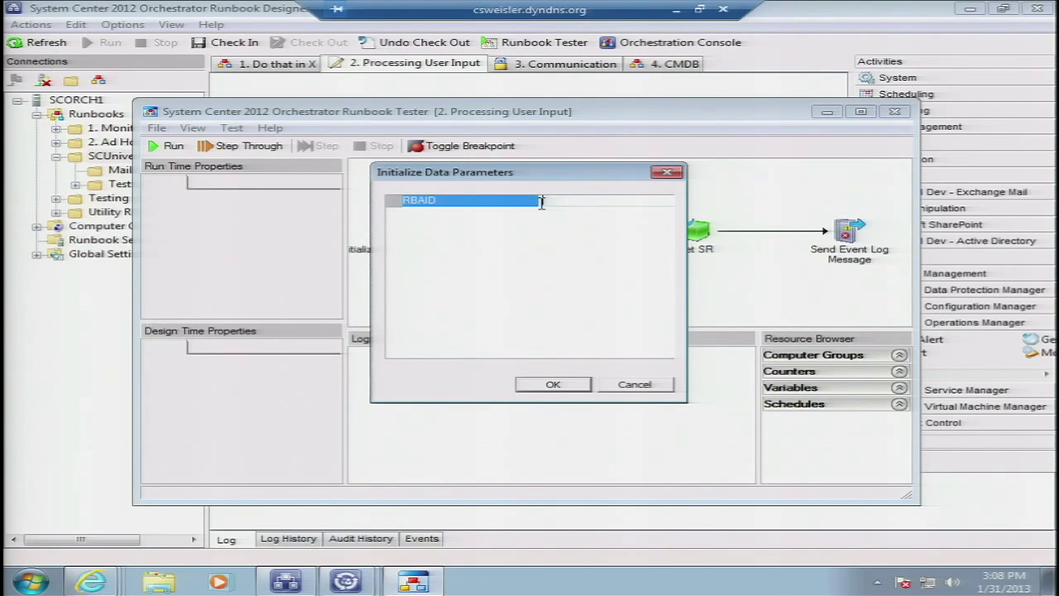
pyautogui.click(544, 202)
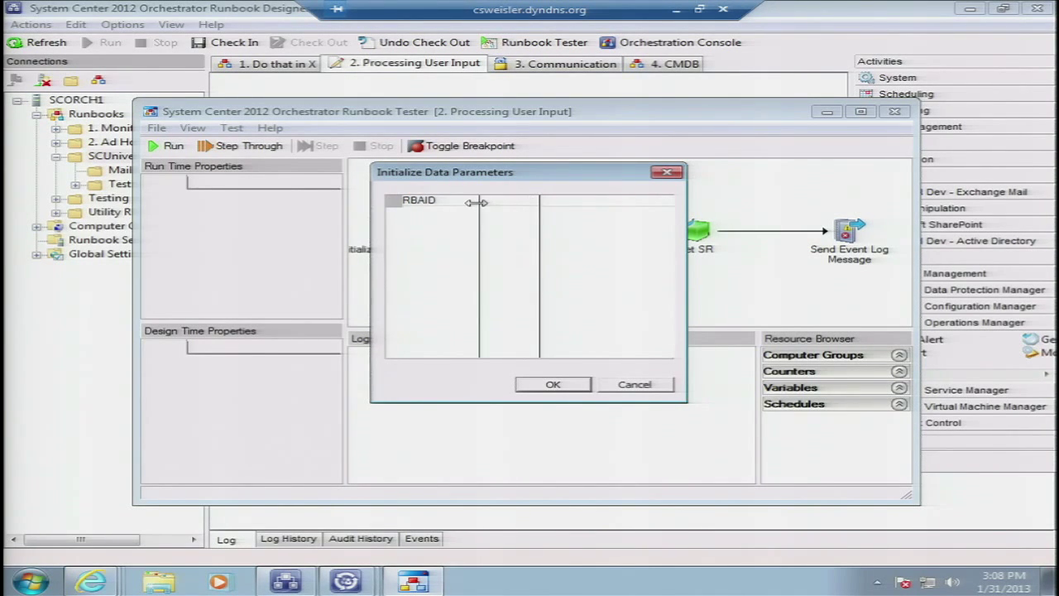
pyautogui.click(498, 204)
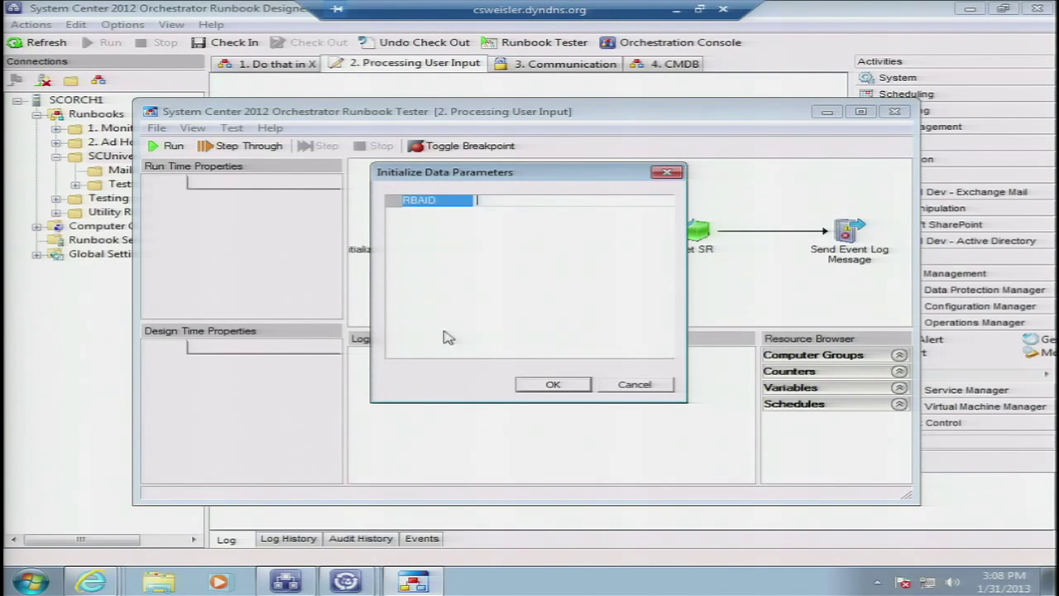
# Switch to the SR447 request window in Service Manager and copy the RBAID value from RB448's Parameter values log entry
pyautogui.moveTo(357, 582)
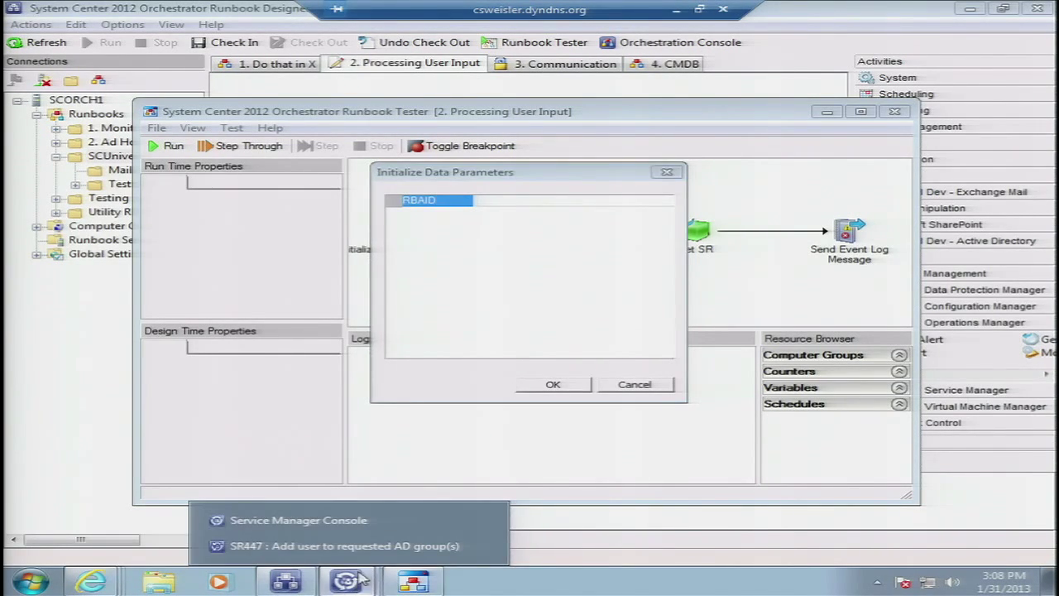
pyautogui.click(331, 547)
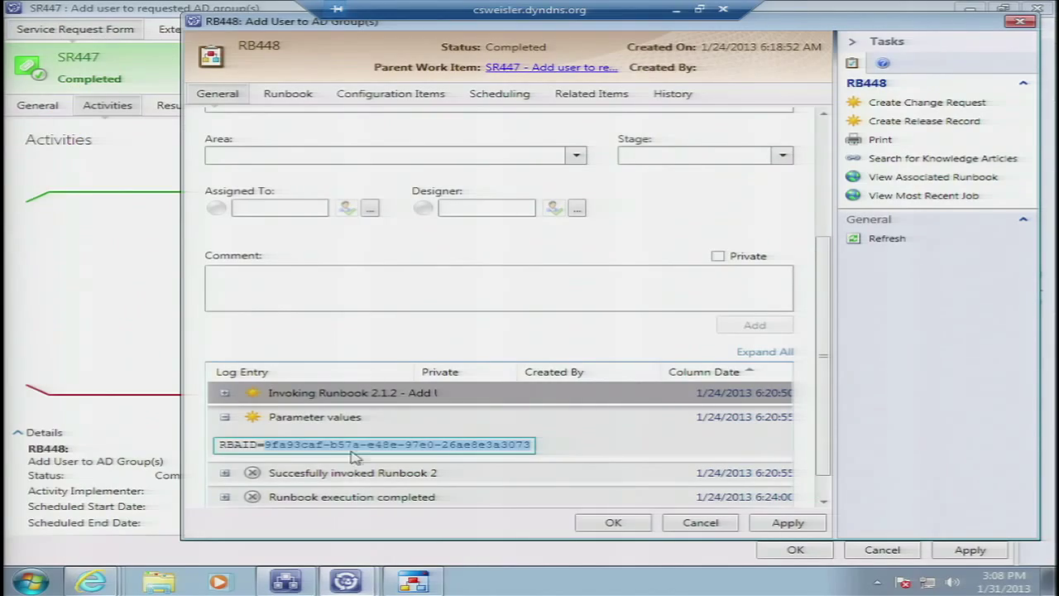
pyautogui.rightClick(420, 448)
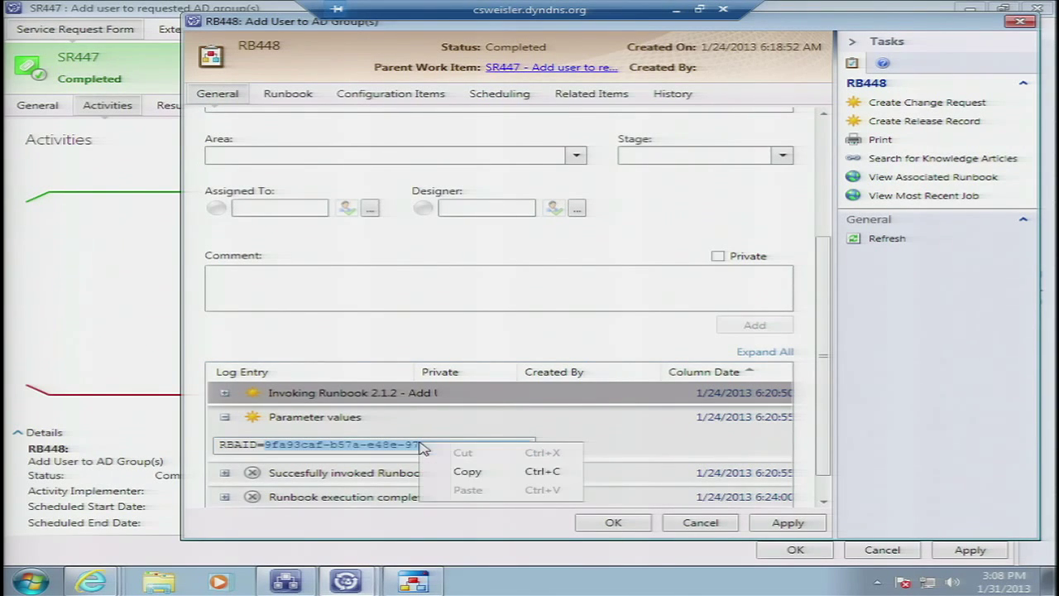
pyautogui.click(464, 471)
# Return to the Runbook Tester, paste the copied value into the RBAID parameter, and run the test
pyautogui.click(414, 582)
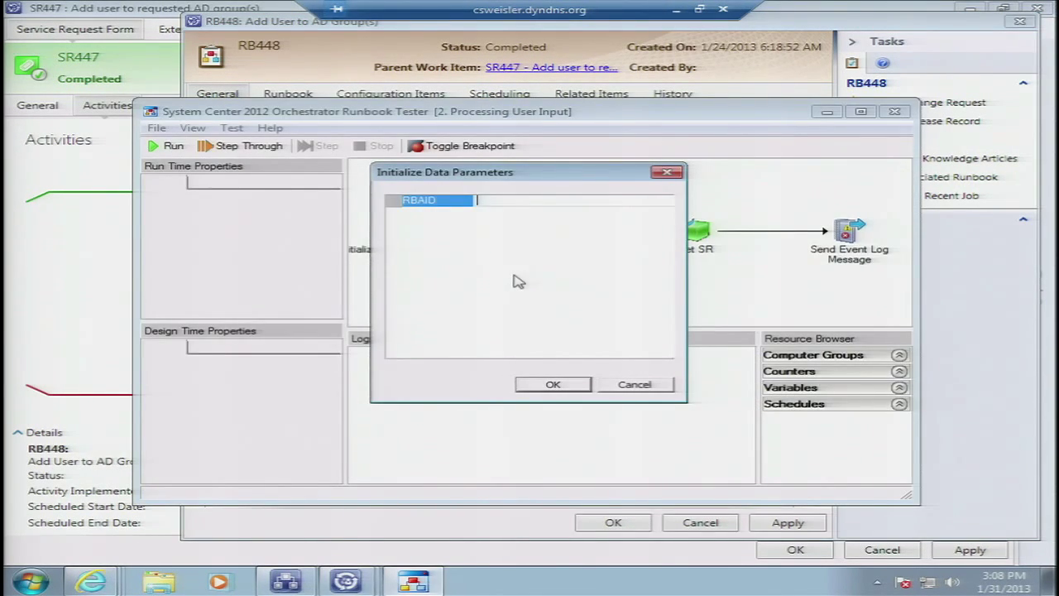
pyautogui.rightClick(524, 205)
pyautogui.click(574, 273)
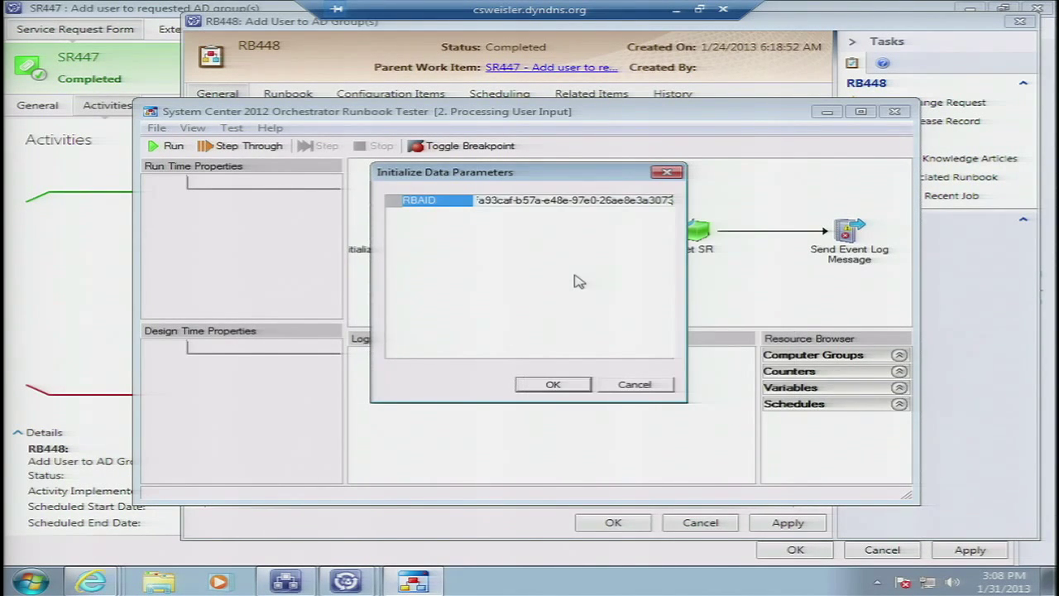
pyautogui.click(552, 385)
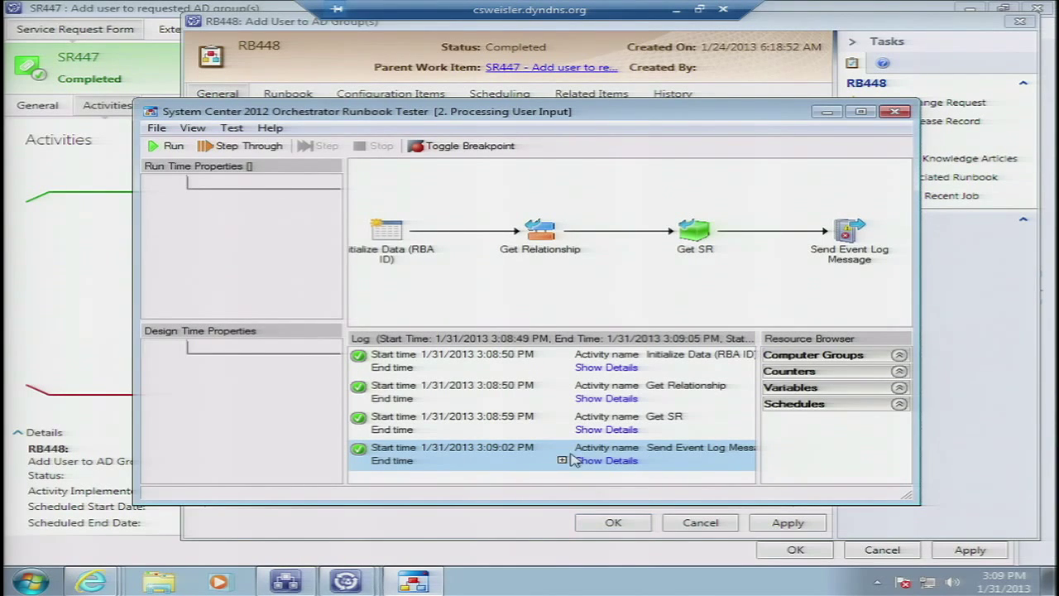
# Show the Send Event Log Message details in the maximized tester and select the whole Log entry description value for reading
pyautogui.click(607, 461)
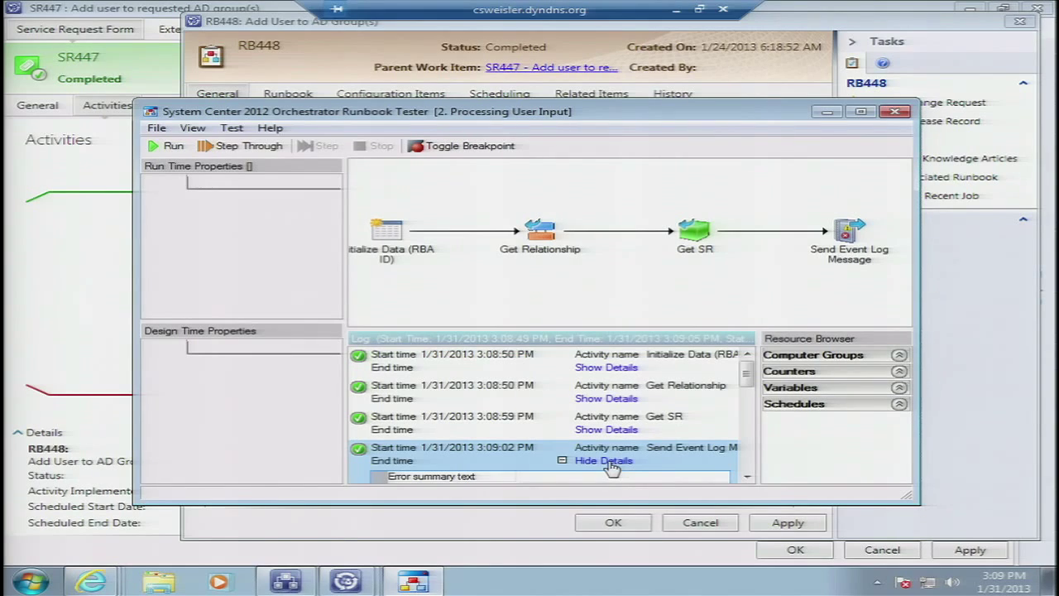
pyautogui.click(861, 111)
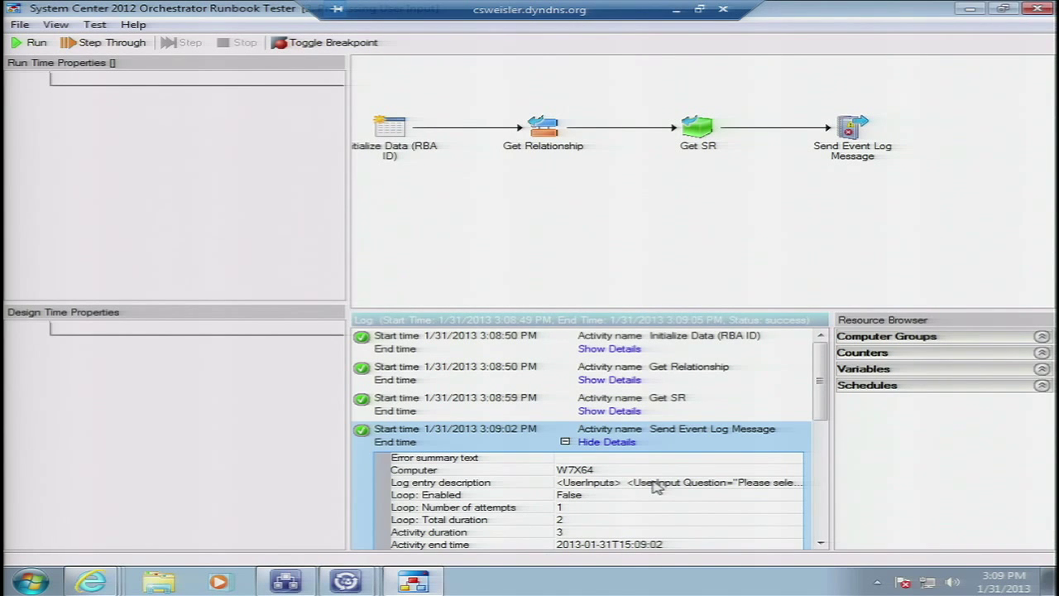
pyautogui.click(654, 484)
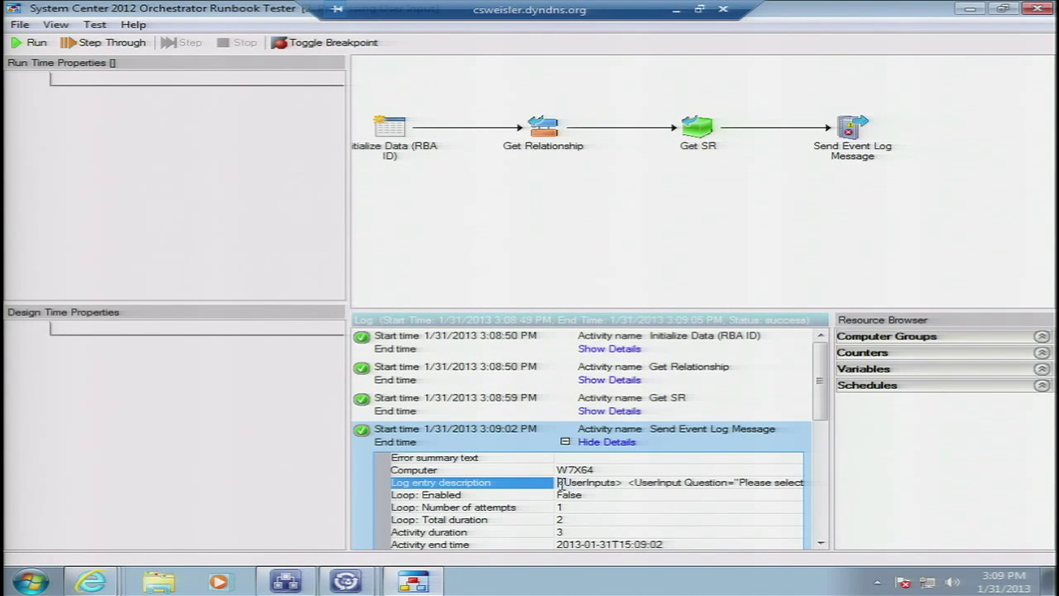
pyautogui.hotkey('shift', 'End')
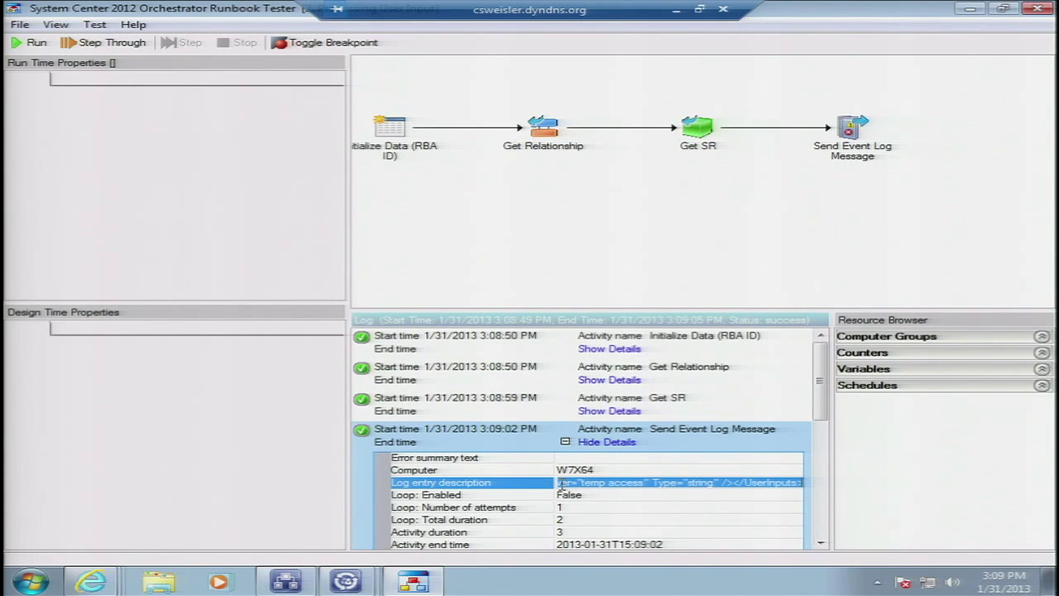
# Switch to Internet Explorer, review the Request Access to AD Group(s) request, and go back to its Provide information page
pyautogui.click(105, 571)
pyautogui.click(141, 543)
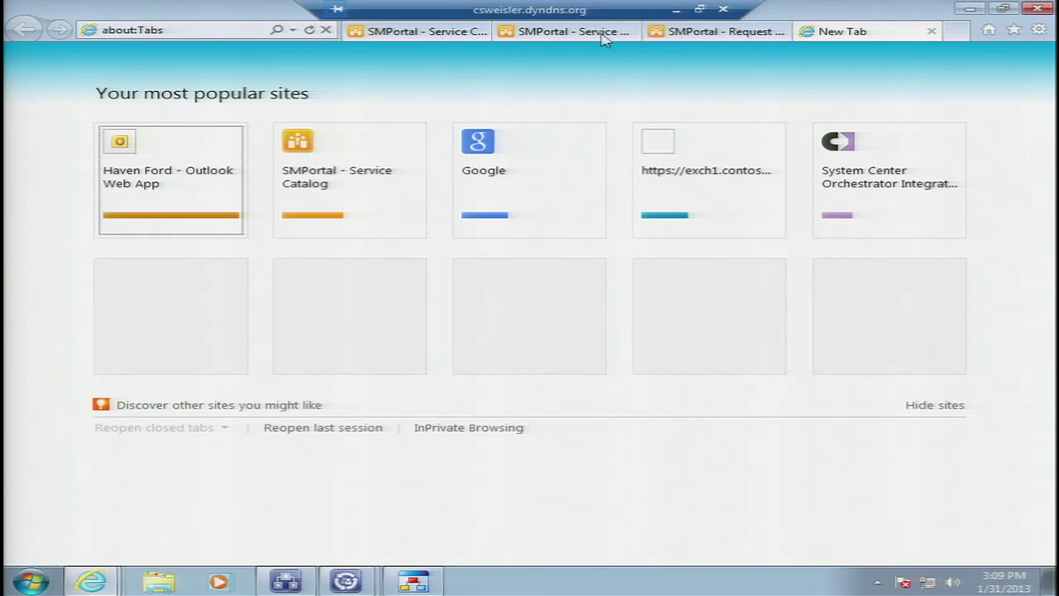
pyautogui.click(691, 33)
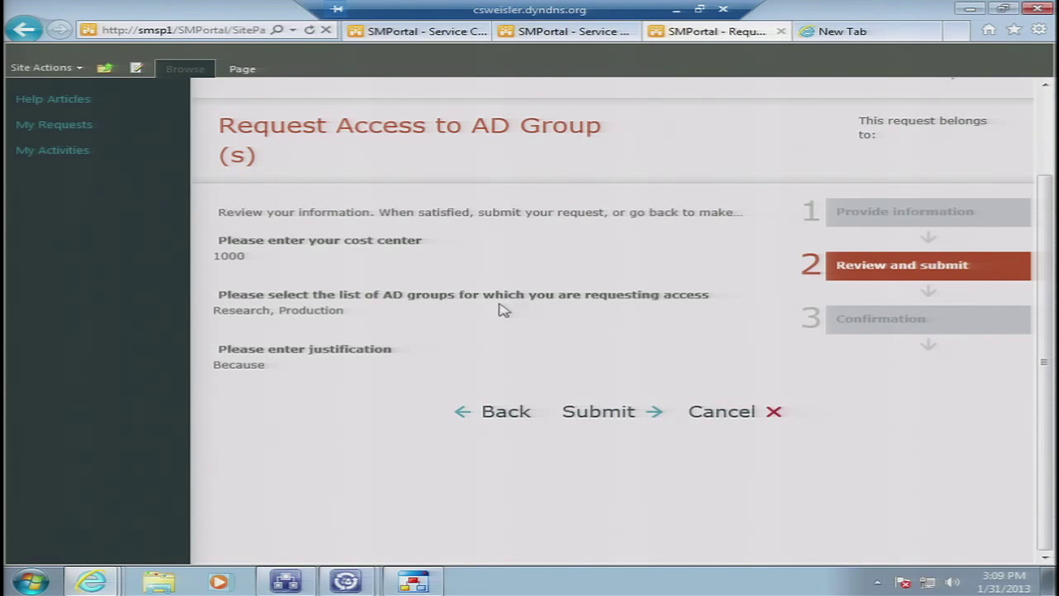
pyautogui.click(505, 412)
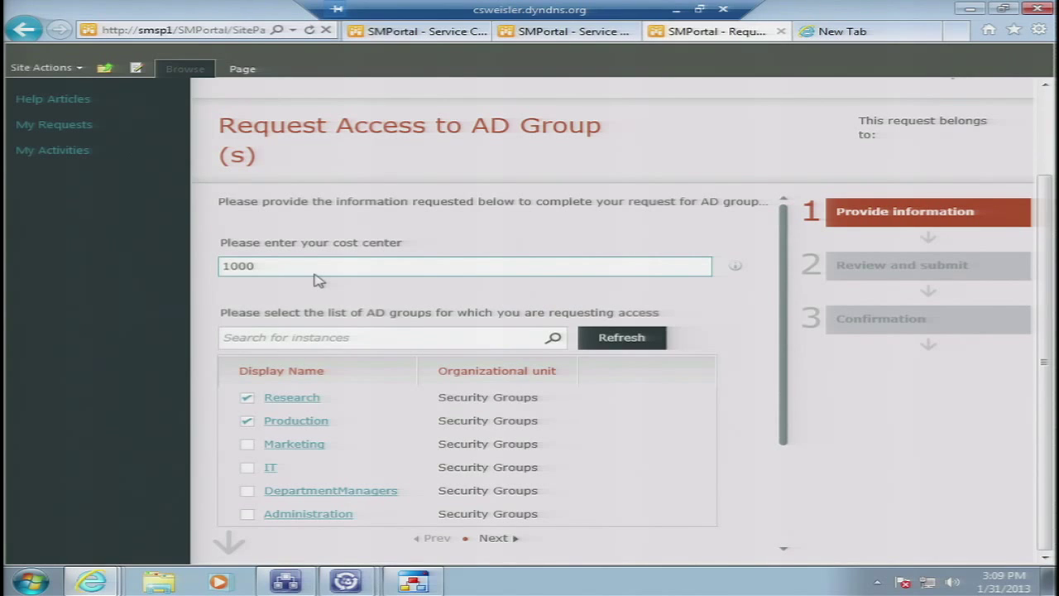
# Switch back to the Runbook Tester and copy the full Log entry description of the Send Event Log Message activity
pyautogui.click(436, 586)
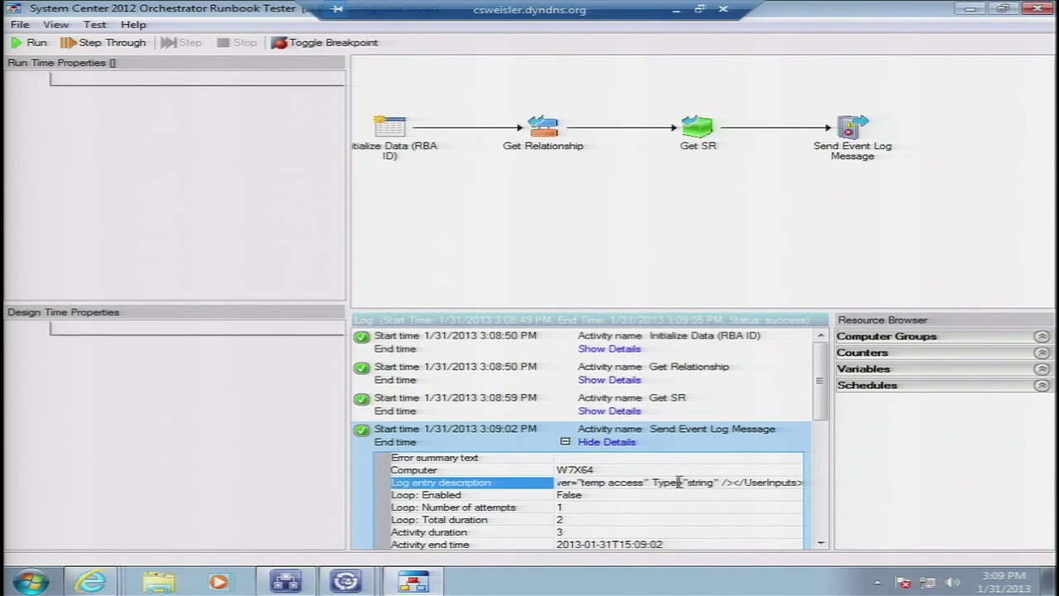
pyautogui.moveTo(705, 483); pyautogui.dragTo(499, 485)
pyautogui.click(567, 484)
pyautogui.click(499, 486)
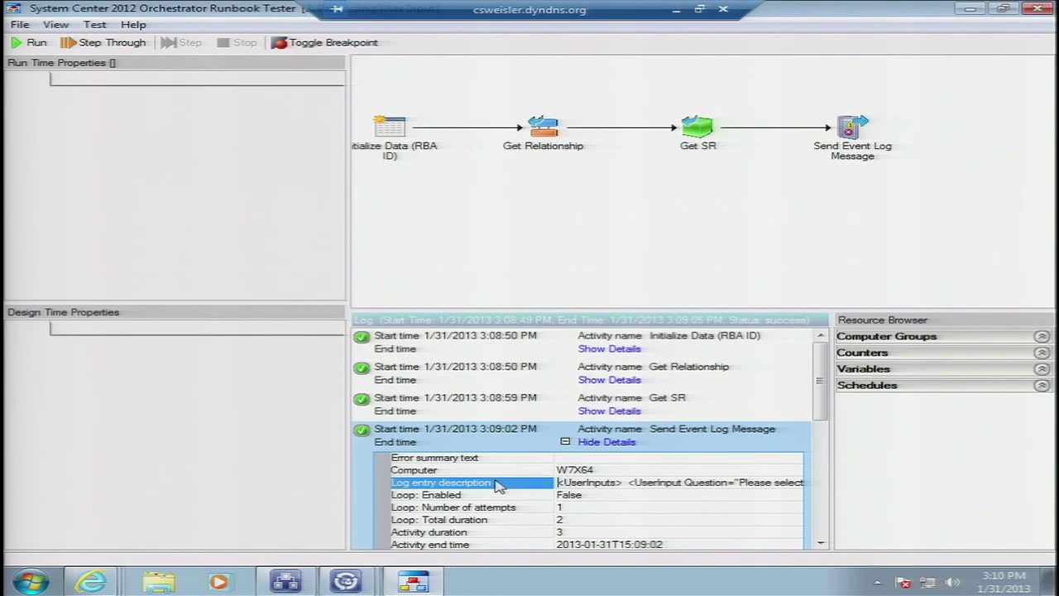
pyautogui.hotkey('ctrl', 'a')
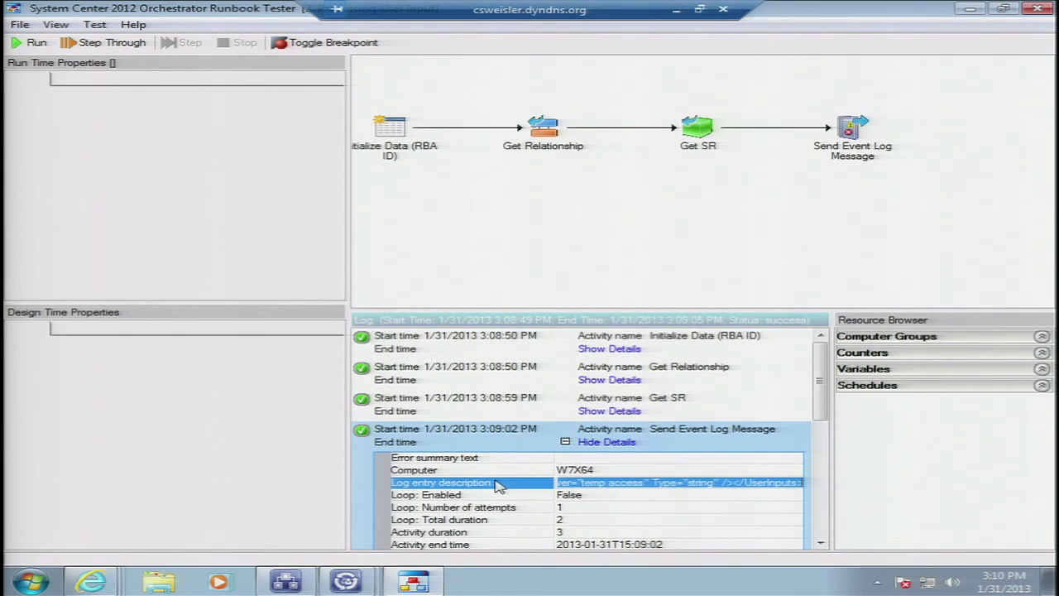
pyautogui.rightClick(586, 480)
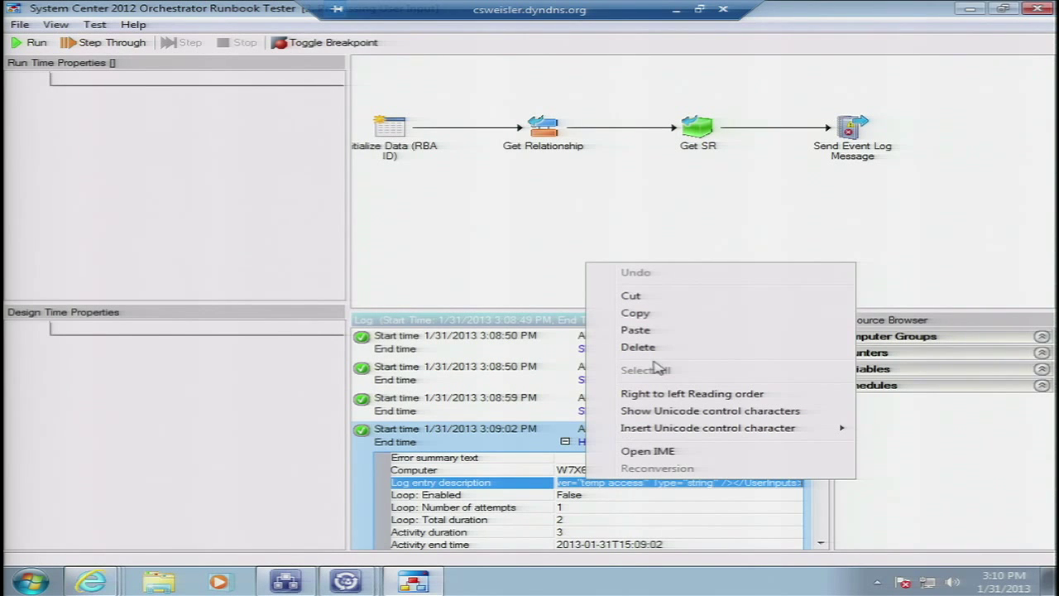
pyautogui.click(658, 316)
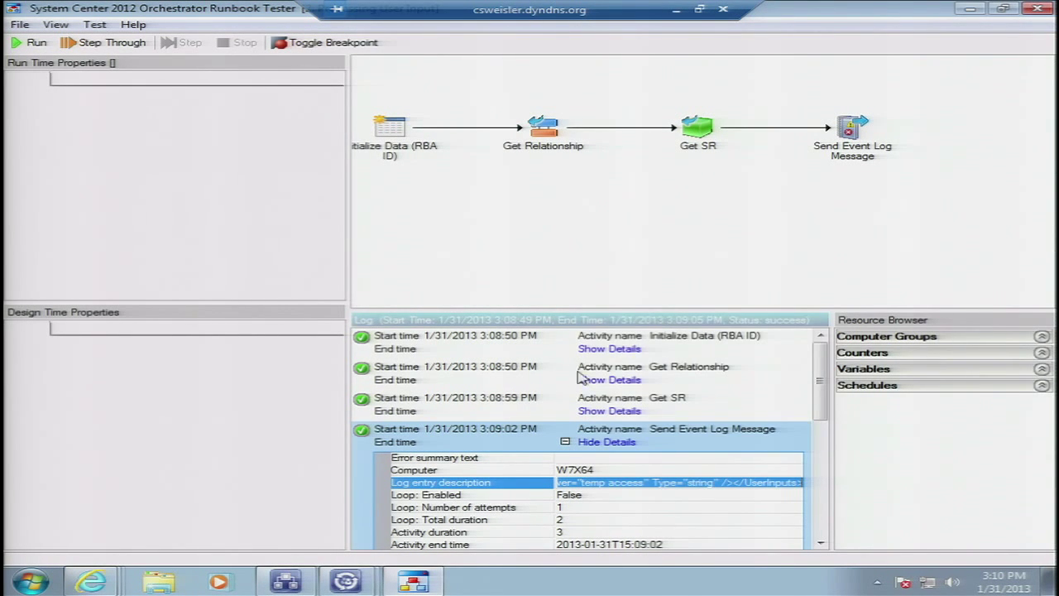
# Open a blank Notepad document, move its window fully into view, and minimize it
pyautogui.moveTo(91, 583)
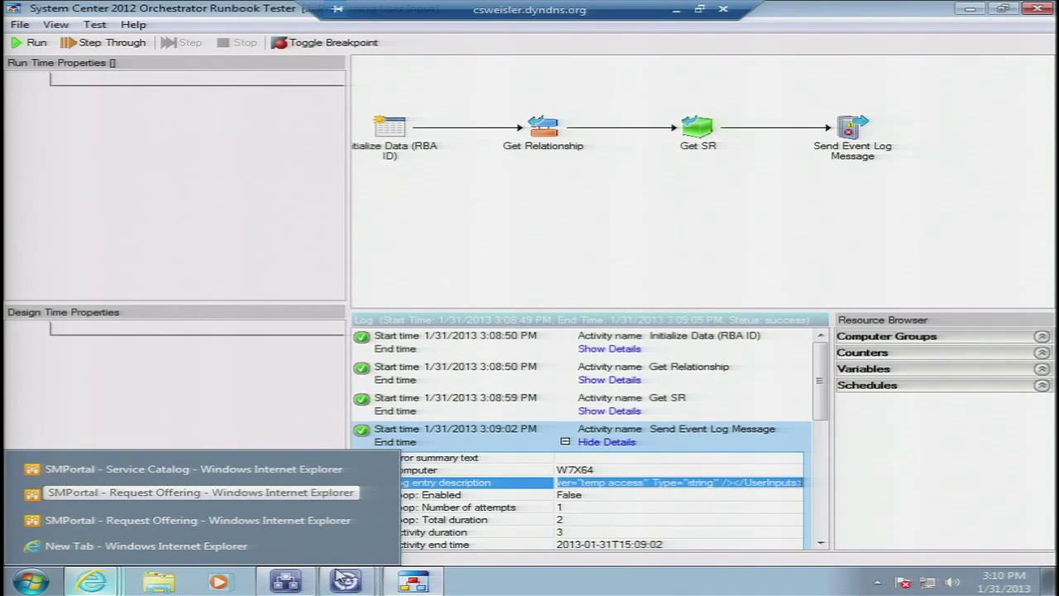
pyautogui.click(29, 584)
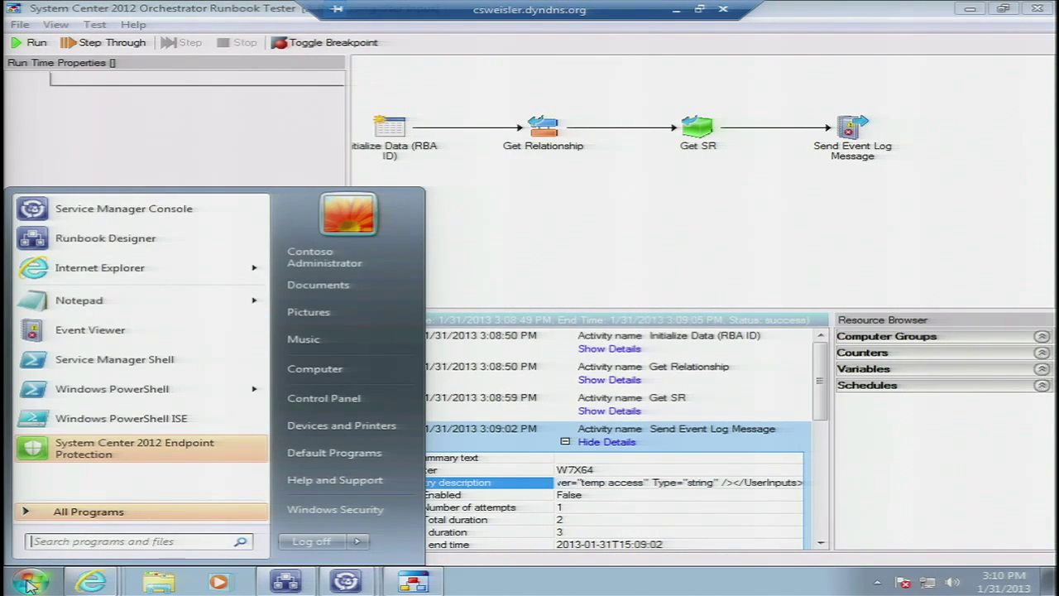
pyautogui.write('notepad')
pyautogui.press('Return')
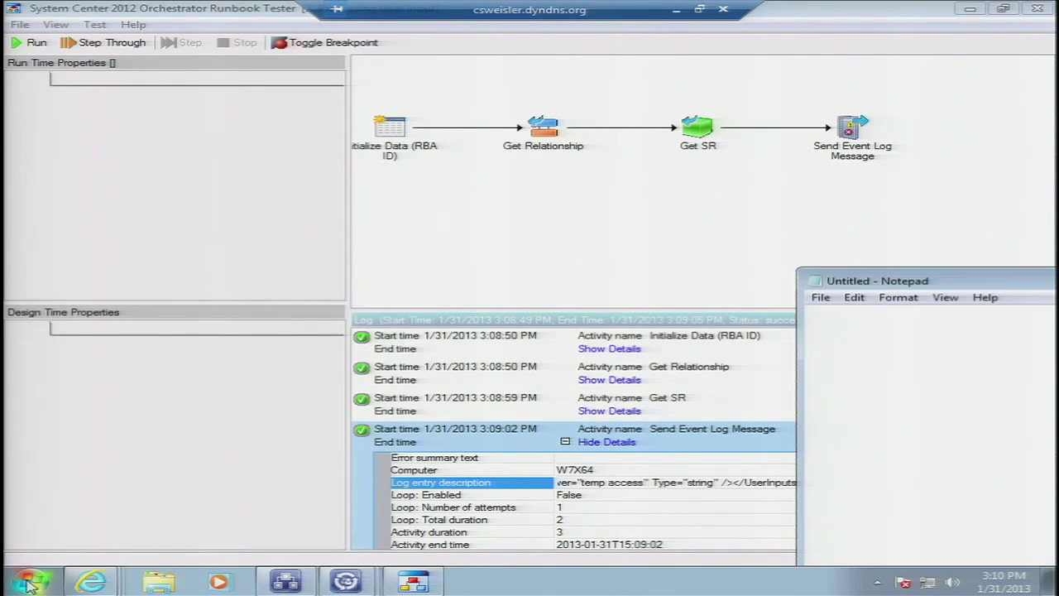
pyautogui.moveTo(875, 284); pyautogui.dragTo(179, 168)
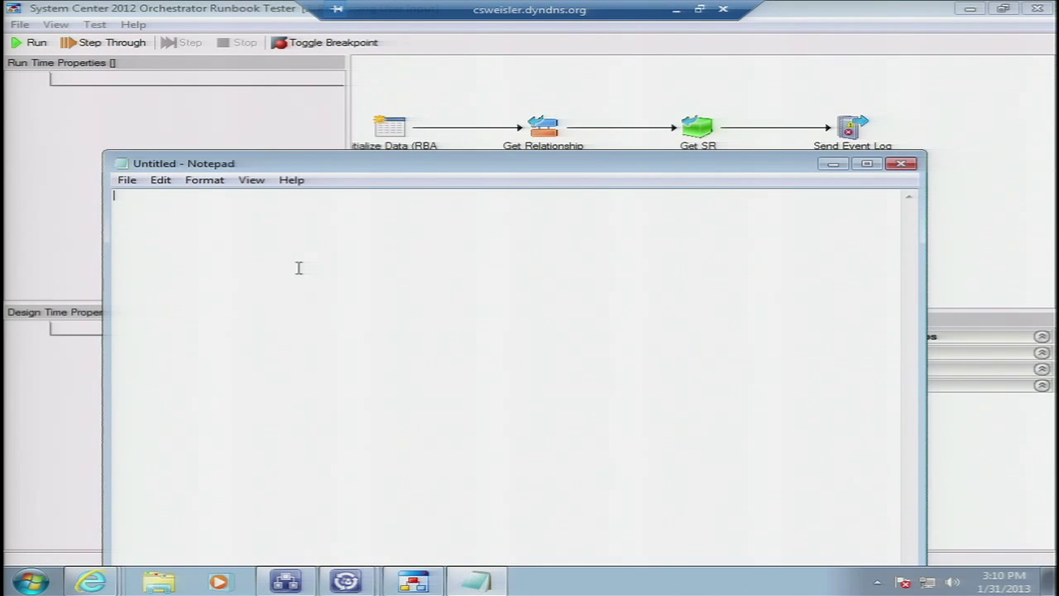
pyautogui.click(832, 165)
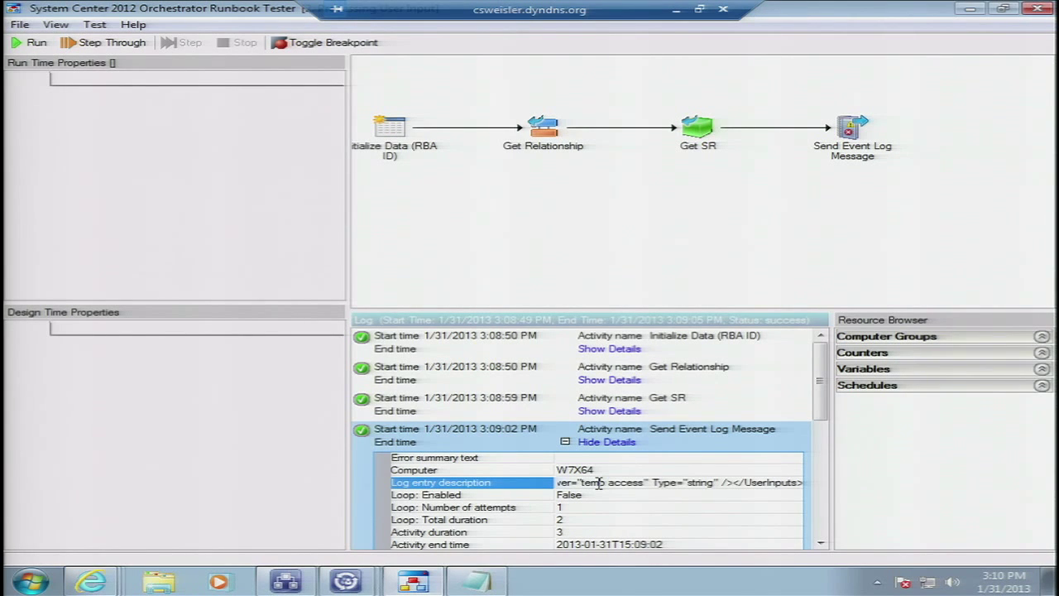
# Read backwards through the Log entry description's UserInputs text to the justification question, and minimize the remote session
pyautogui.moveTo(603, 483); pyautogui.dragTo(821, 486)
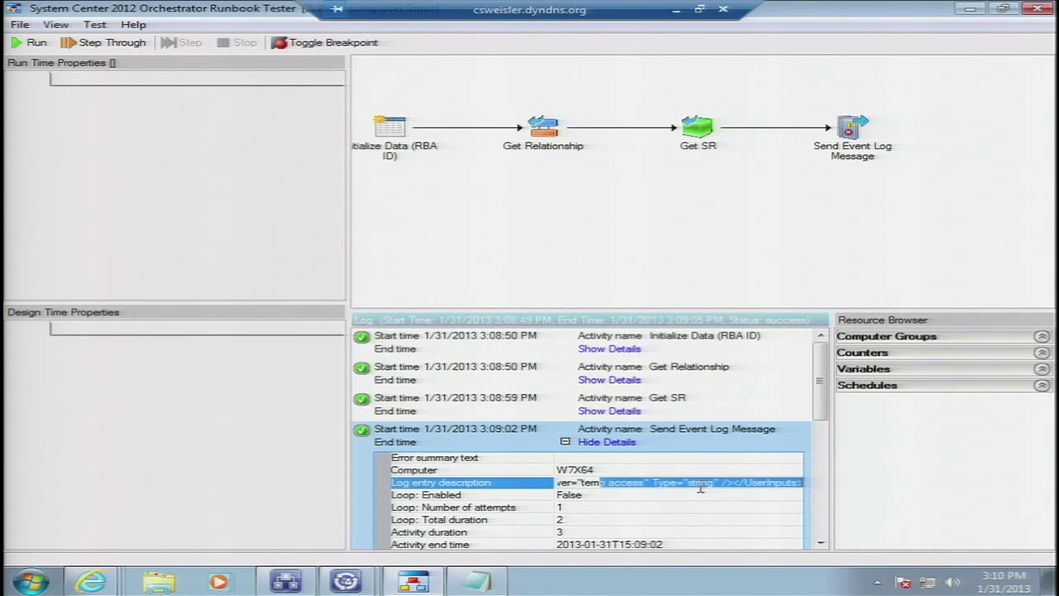
pyautogui.click(861, 481)
pyautogui.press('Left')
pyautogui.press('Left')
pyautogui.press('Left')
pyautogui.press('Left')
pyautogui.press('Left')
pyautogui.press('Left')
pyautogui.press('Left')
pyautogui.press('Left')
pyautogui.press('Left')
pyautogui.press('Left')
pyautogui.press('Left')
pyautogui.press('Left')
pyautogui.press('Left')
pyautogui.press('Left')
pyautogui.press('Left')
pyautogui.press('Left')
pyautogui.press('Left')
pyautogui.press('Left')
pyautogui.press('Left')
pyautogui.press('Left')
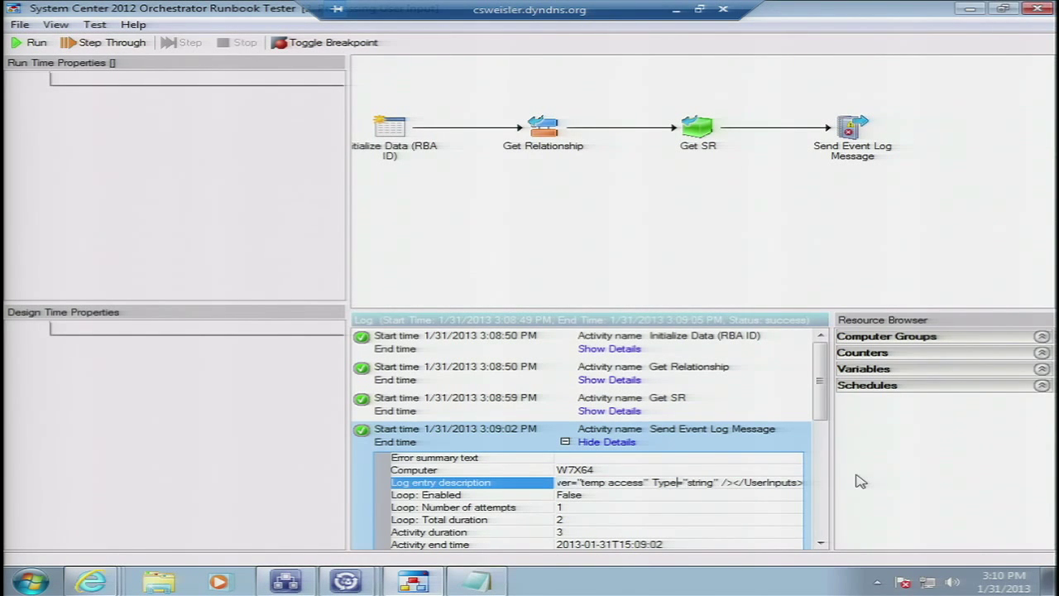
pyautogui.press('Left')
pyautogui.press('Left')
pyautogui.press('Left')
pyautogui.press('Left')
pyautogui.press('Left')
pyautogui.press('Left')
pyautogui.press('Left')
pyautogui.press('Left')
pyautogui.press('Left')
pyautogui.press('Left')
pyautogui.press('Left')
pyautogui.press('Left')
pyautogui.press('Left')
pyautogui.press('Left')
pyautogui.press('Left')
pyautogui.press('Left')
pyautogui.press('Left')
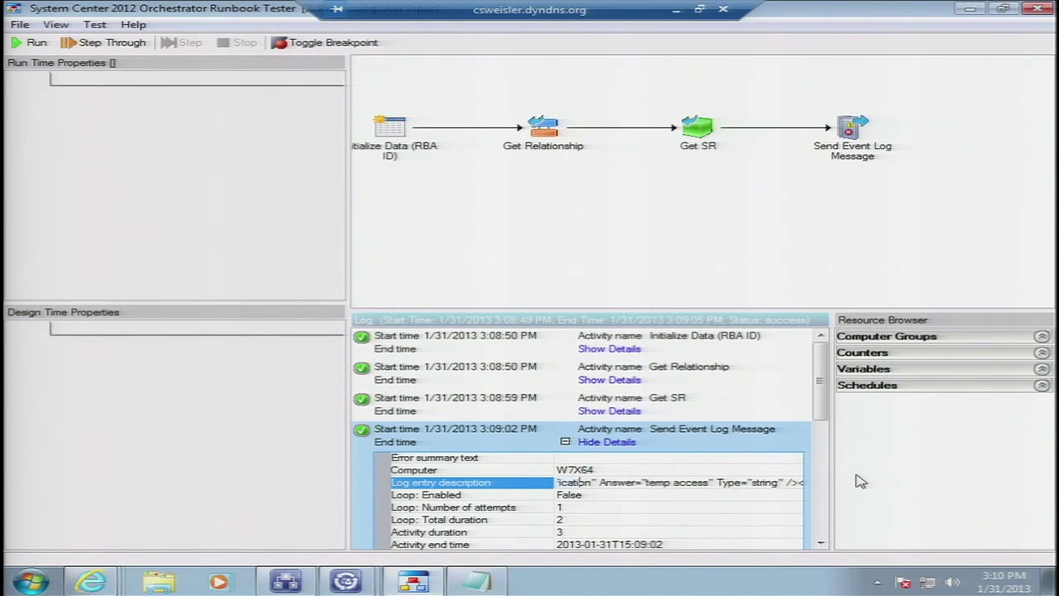
pyautogui.press('Left')
pyautogui.press('Left')
pyautogui.press('Left')
pyautogui.press('Left')
pyautogui.press('Left')
pyautogui.press('Left')
pyautogui.press('Left')
pyautogui.press('Left')
pyautogui.press('Left')
pyautogui.press('Left')
pyautogui.press('Left')
pyautogui.press('Left')
pyautogui.press('Left')
pyautogui.press('Left')
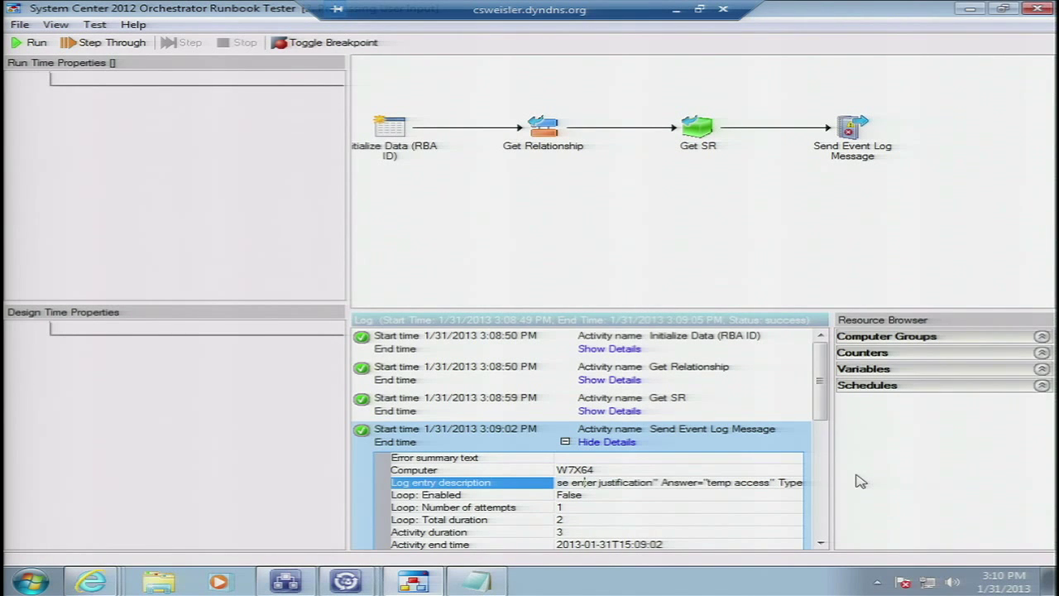
pyautogui.press('Left')
pyautogui.press('Left')
pyautogui.press('Left')
pyautogui.press('Left')
pyautogui.press('Left')
pyautogui.press('Left')
pyautogui.press('Left')
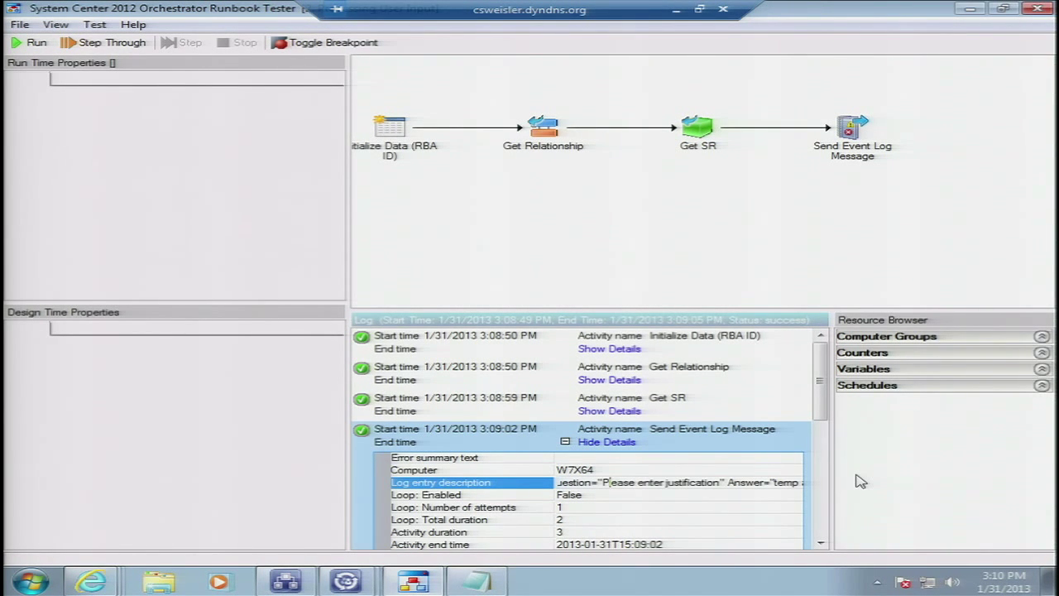
pyautogui.press('Left')
pyautogui.press('Left')
pyautogui.press('Left')
pyautogui.click(675, 9)
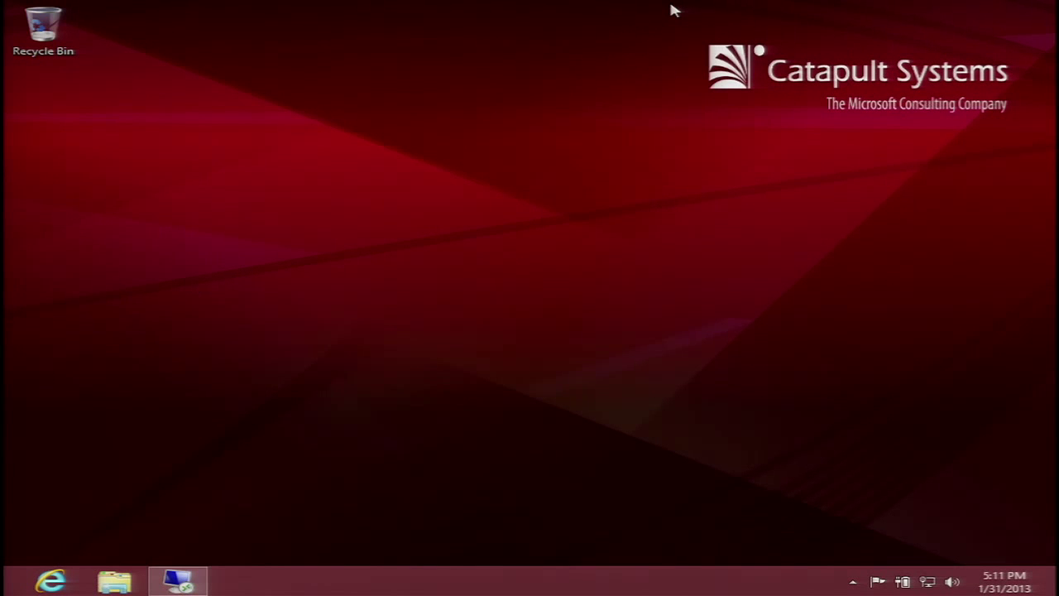
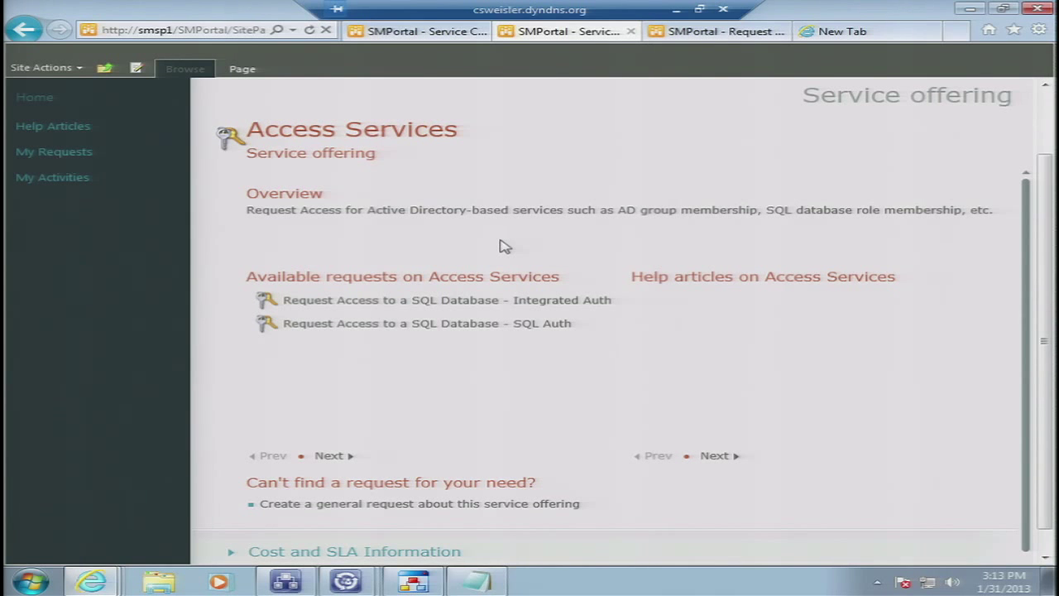
# Go to the self-service portal's home page and open the Access Services offering to view its available requests
pyautogui.click(36, 101)
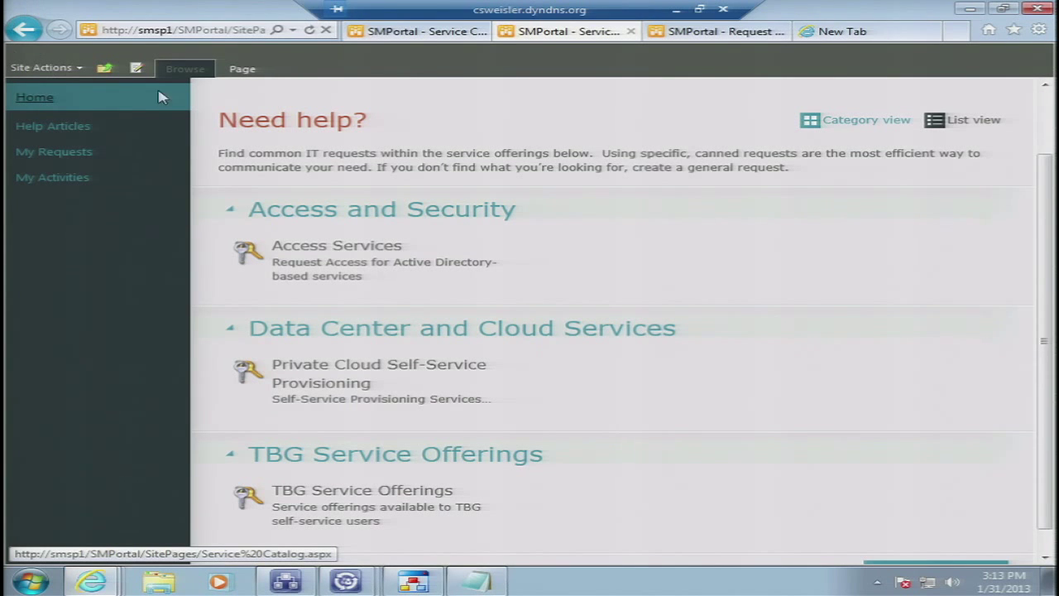
pyautogui.click(346, 246)
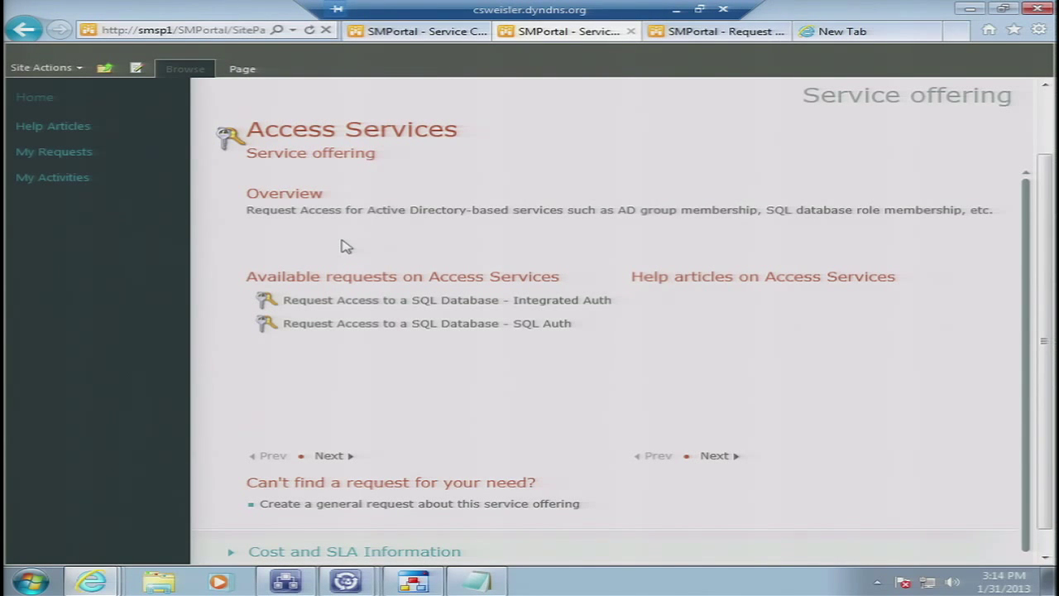
# Switch to Runbook Designer, view the 3. Communication runbook, and open the VMM 2012 SP1 testing folder under SCUniverse
pyautogui.click(286, 582)
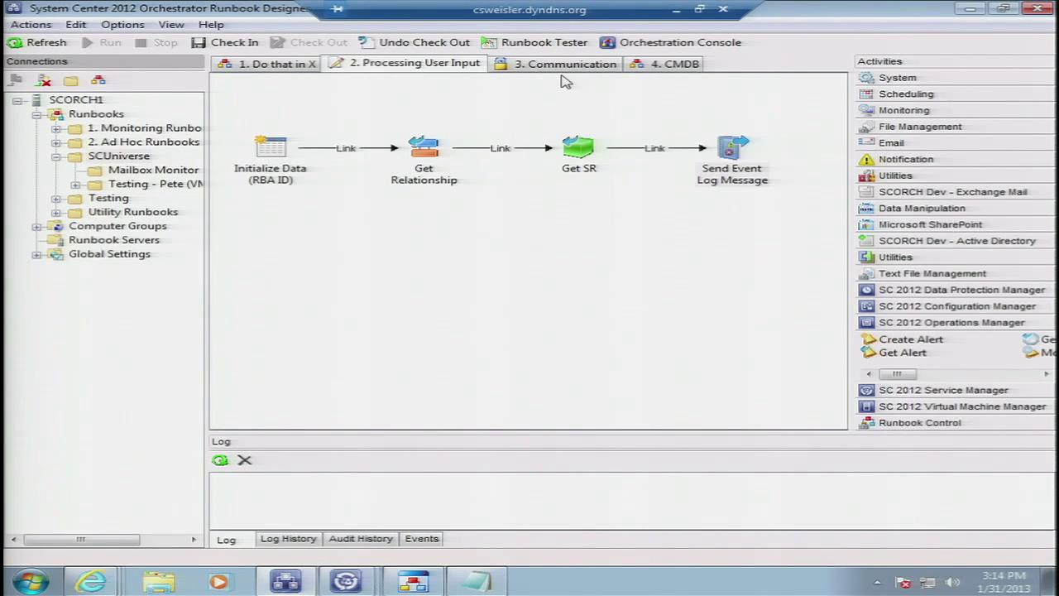
pyautogui.click(567, 75)
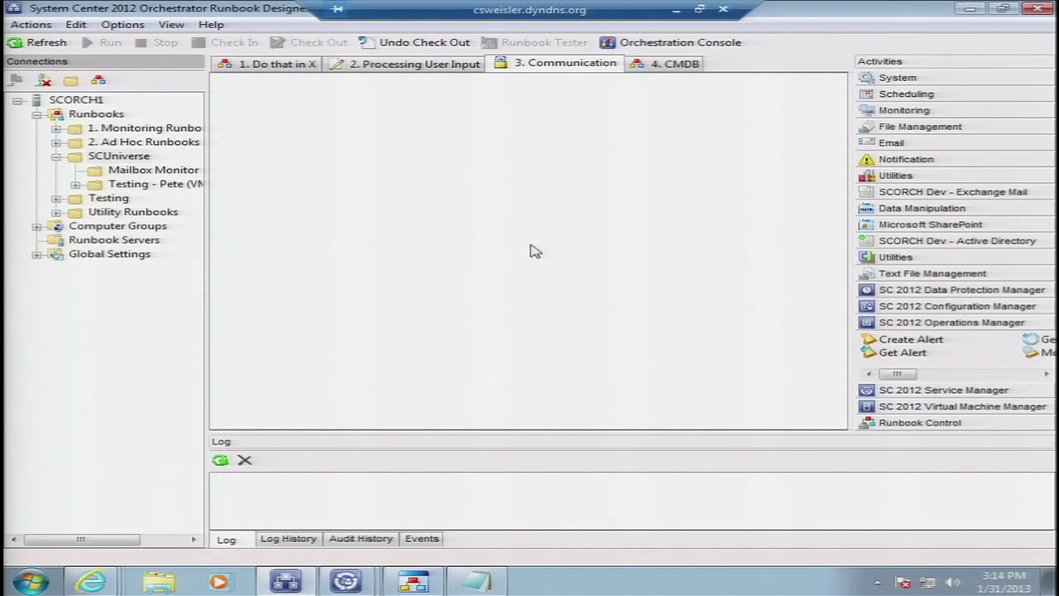
pyautogui.click(137, 183)
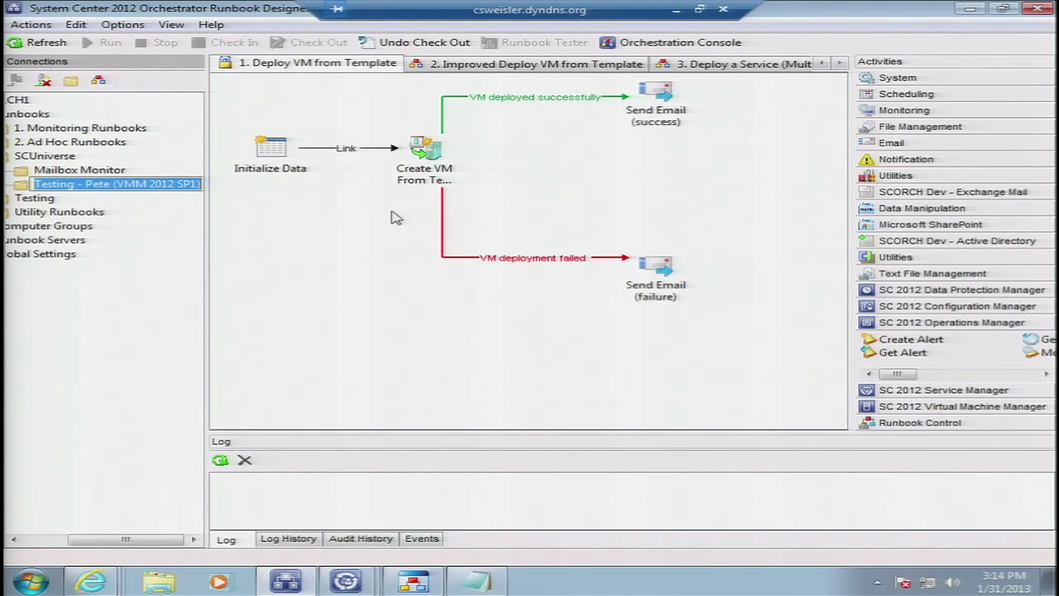
# Review the Initialize Data activity's parameters and the Create VM From Template activity's properties, leaving both without changes
pyautogui.click(412, 157)
pyautogui.click(412, 157)
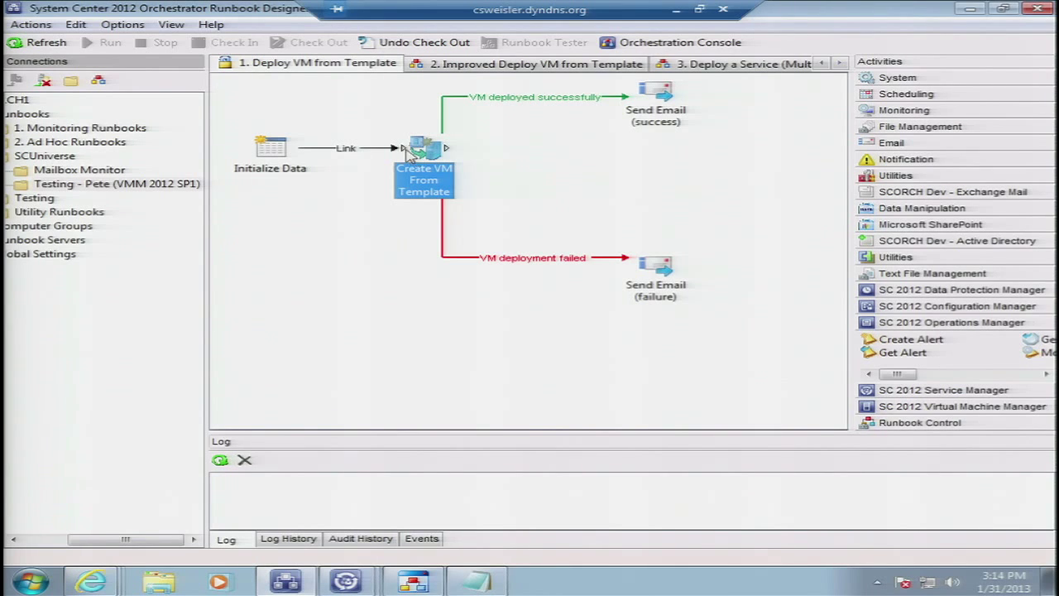
pyautogui.doubleClick(260, 169)
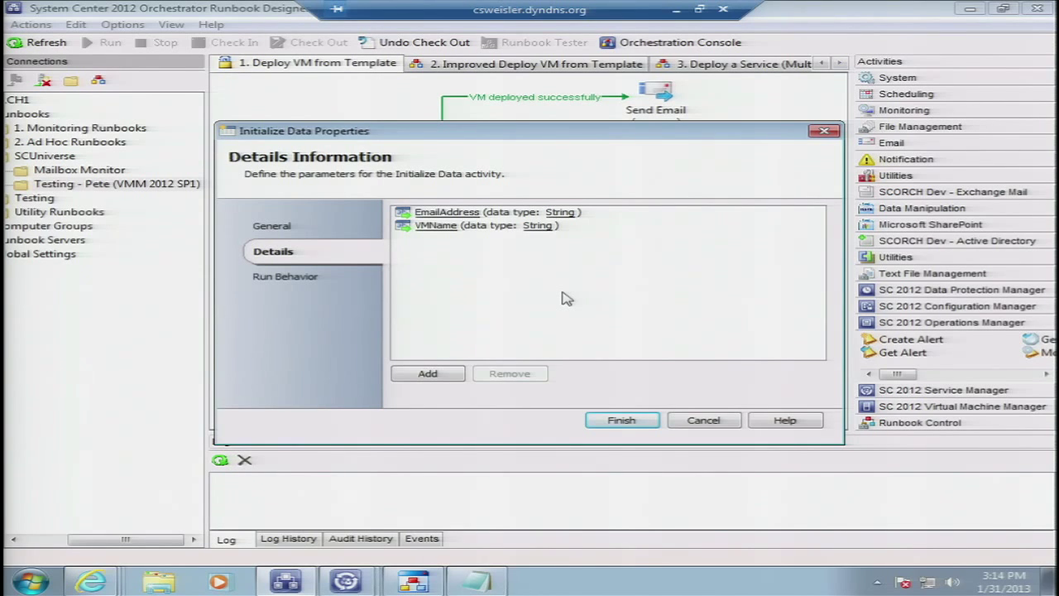
pyautogui.click(702, 421)
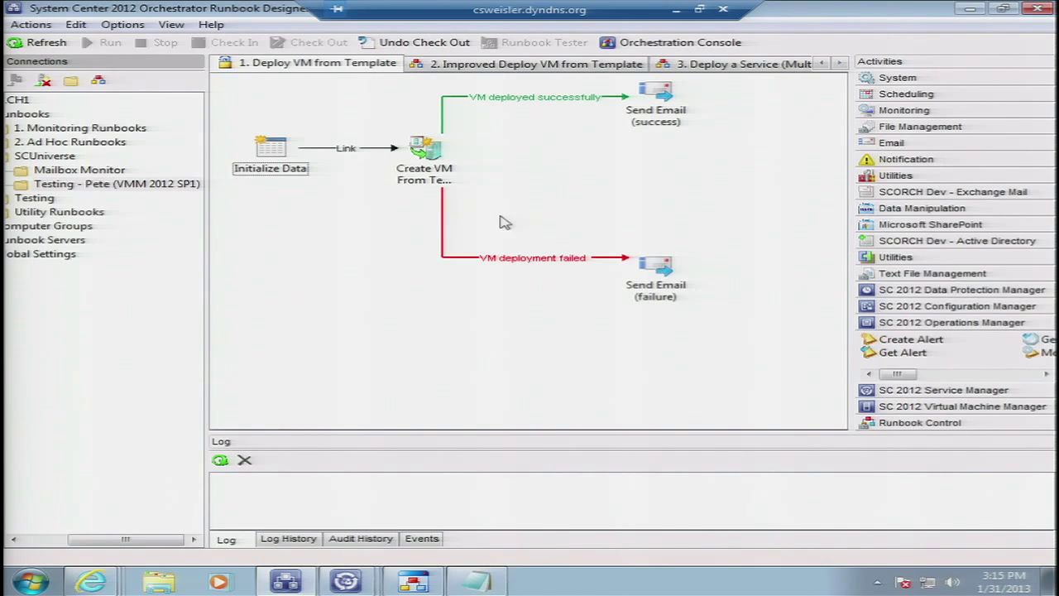
pyautogui.doubleClick(445, 185)
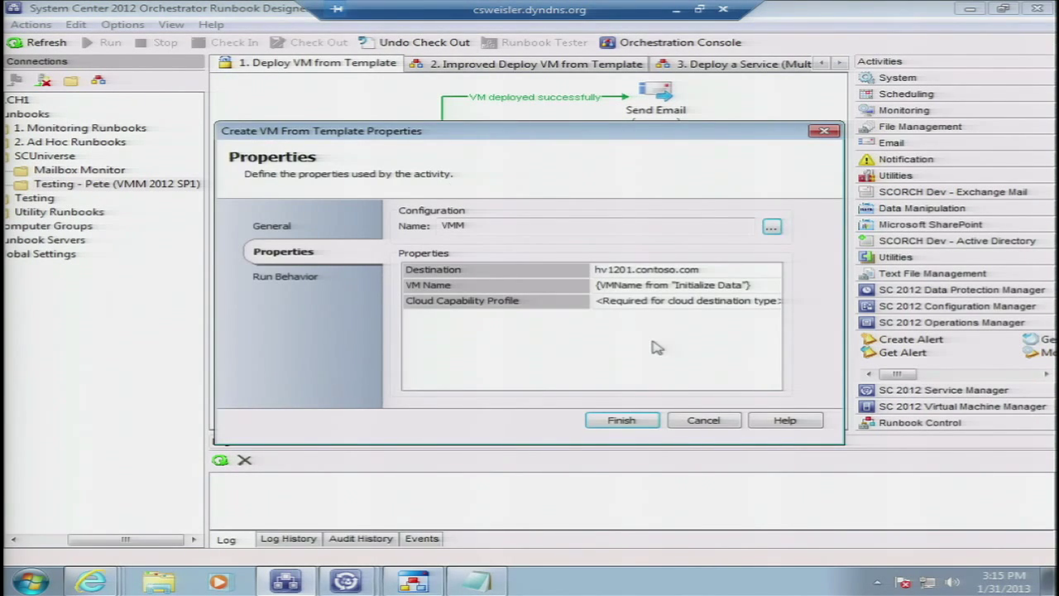
pyautogui.click(700, 421)
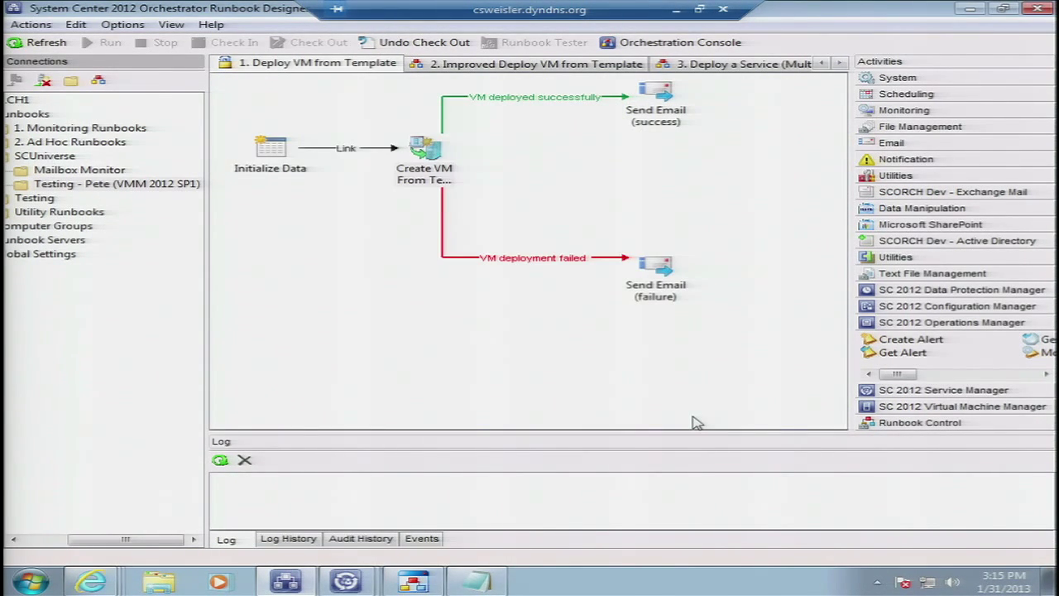
# Reopen Create VM From Template's properties, view the published data available for the VM Name property, and close without changes
pyautogui.click(445, 188)
pyautogui.click(445, 189)
pyautogui.doubleClick(445, 188)
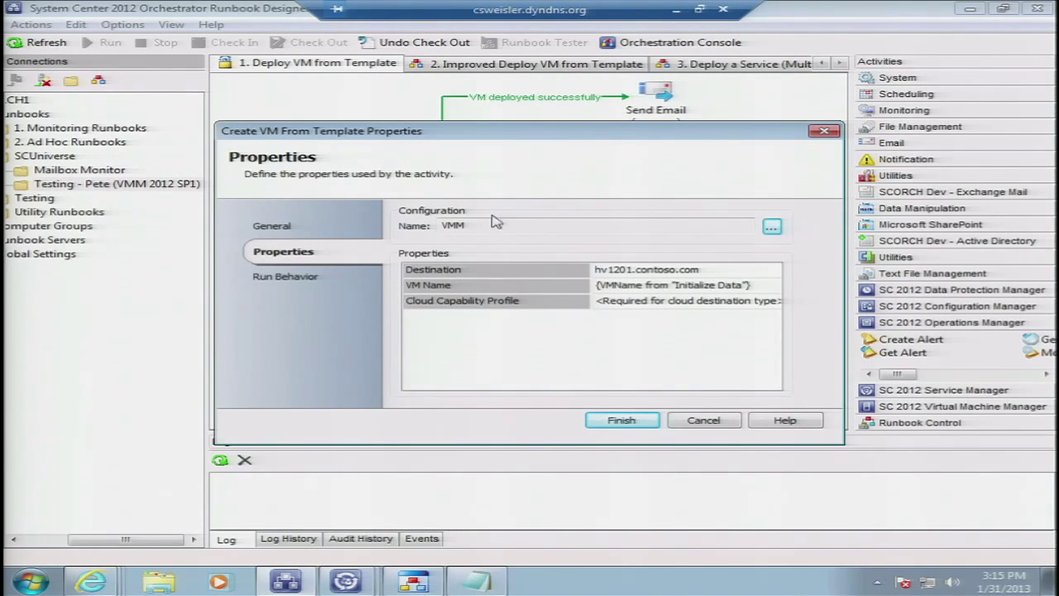
pyautogui.click(759, 291)
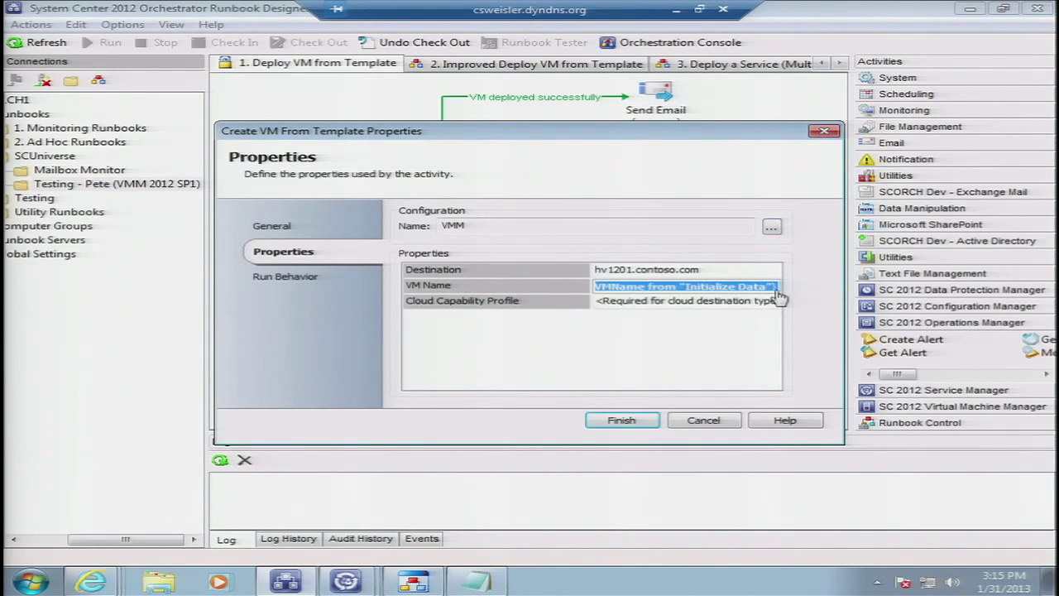
pyautogui.rightClick(779, 292)
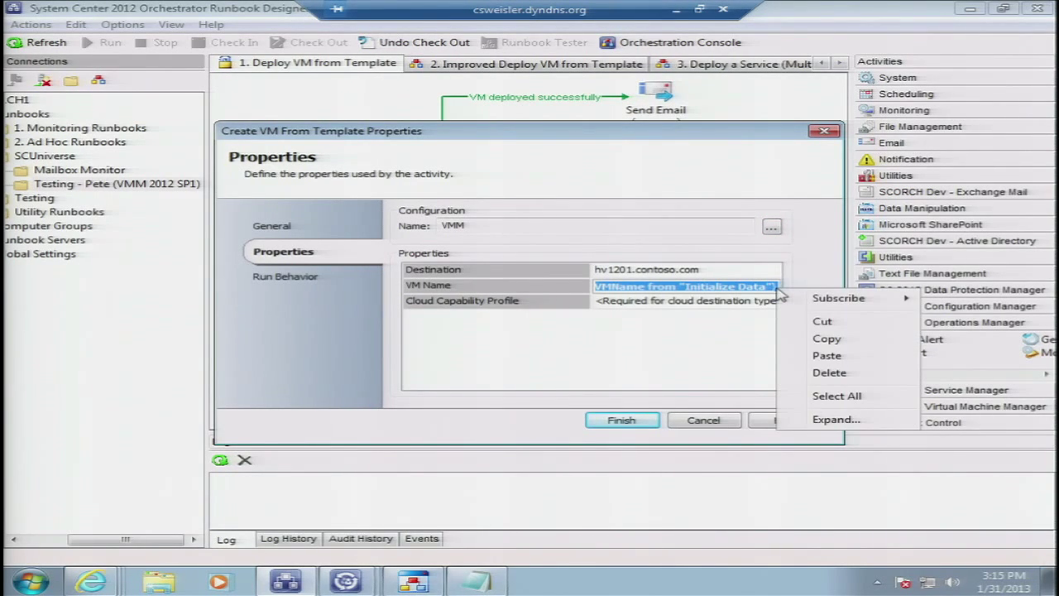
pyautogui.moveTo(797, 300)
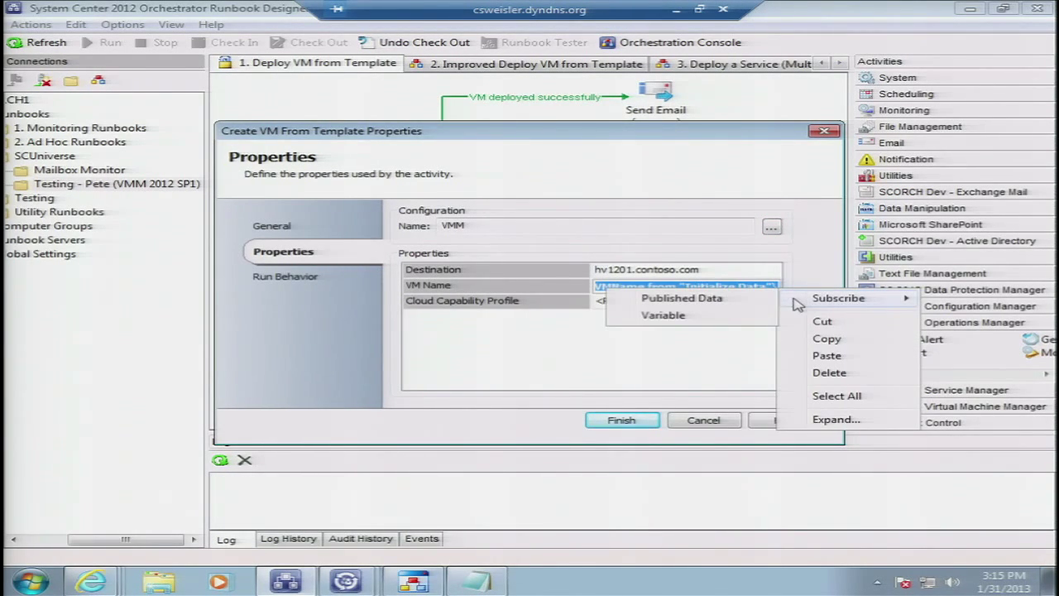
pyautogui.click(749, 301)
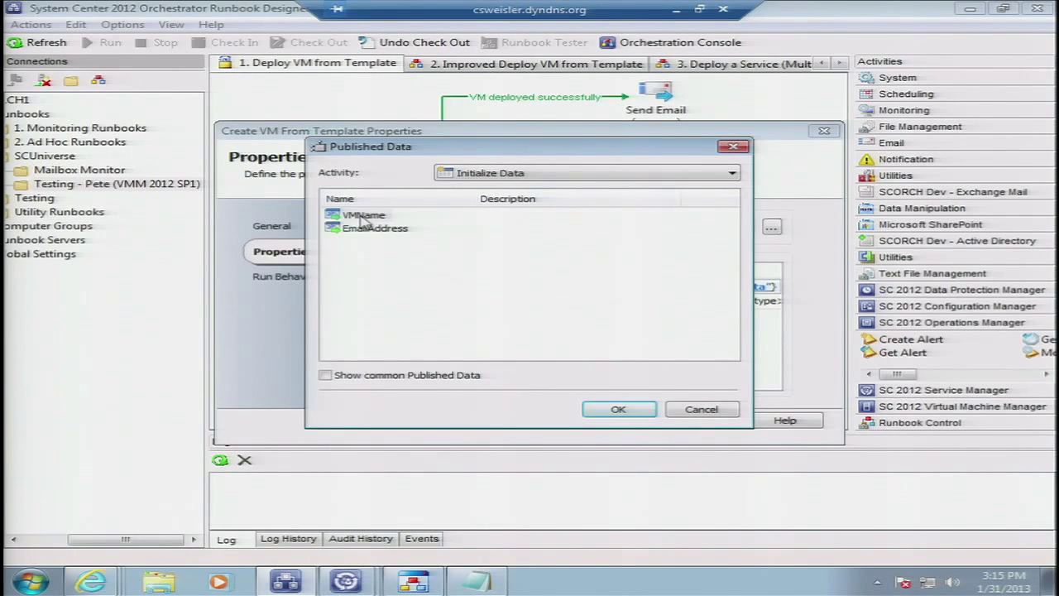
pyautogui.click(702, 409)
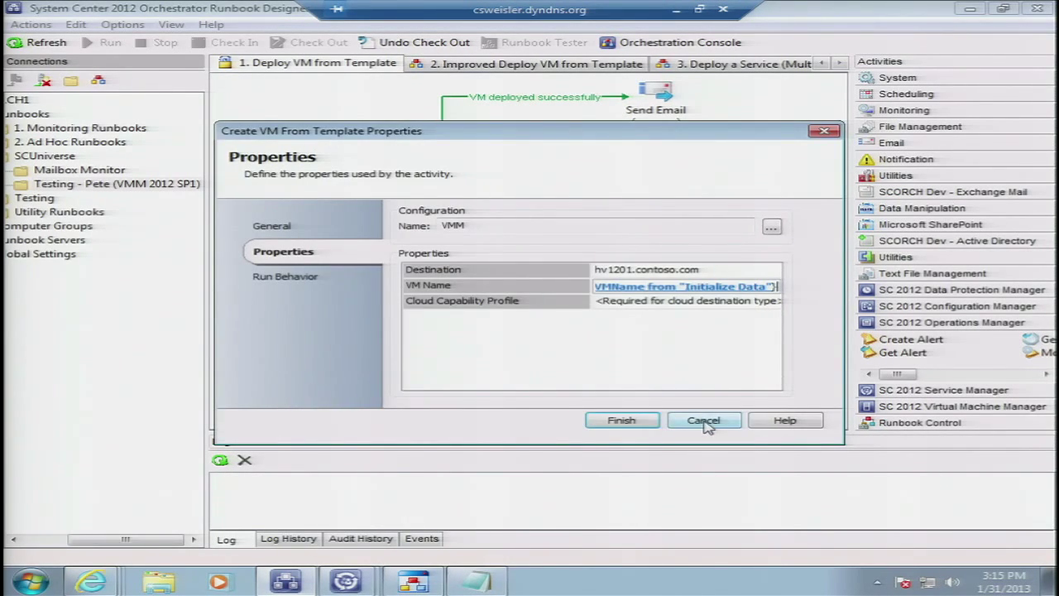
pyautogui.click(703, 419)
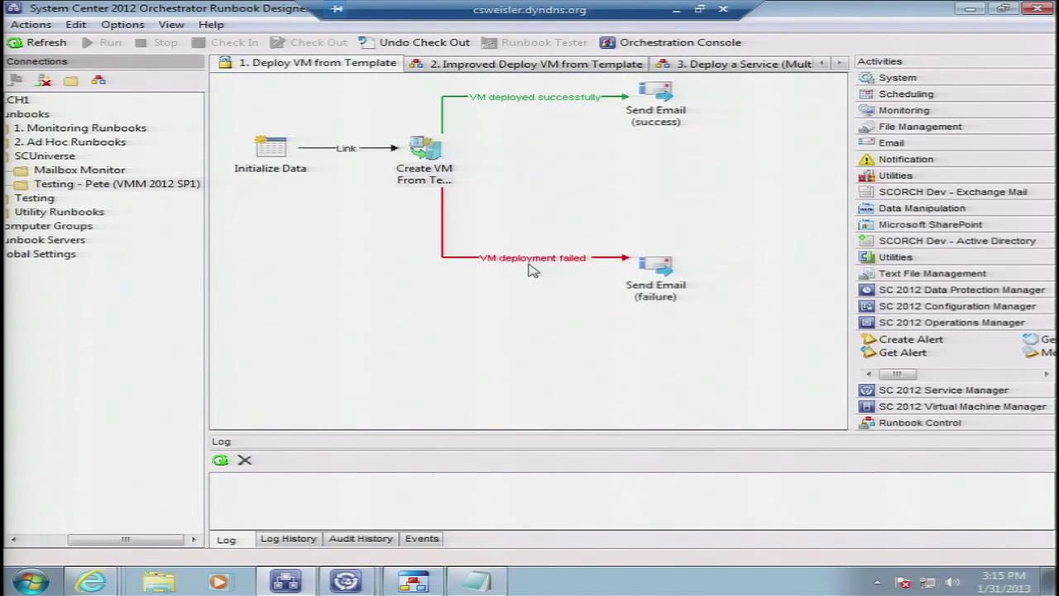
# Inspect the include filter of the VM deployment failed link and close its properties without changes
pyautogui.press('Tab')
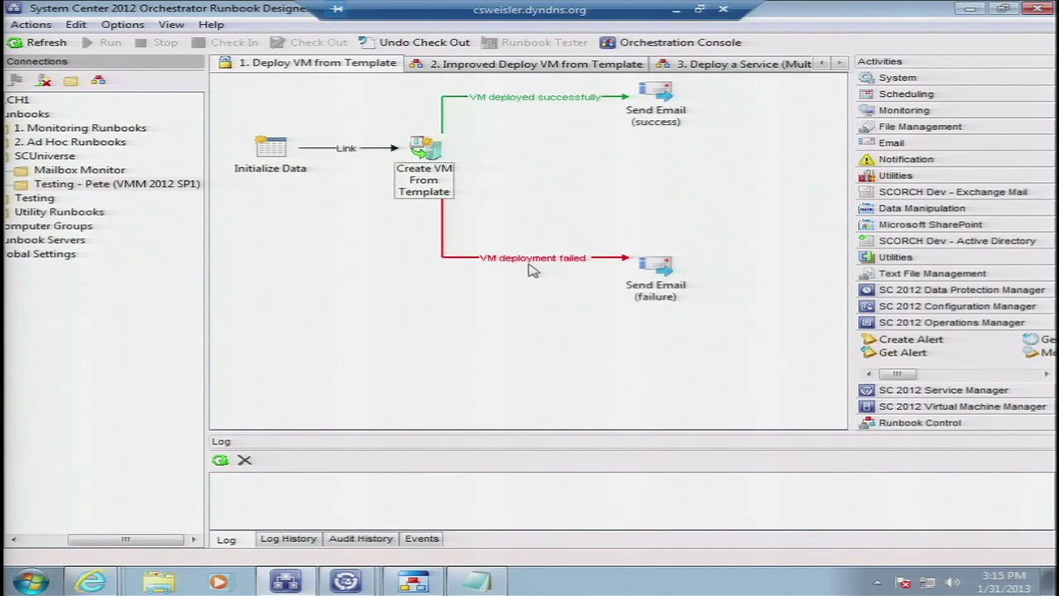
pyautogui.doubleClick(533, 265)
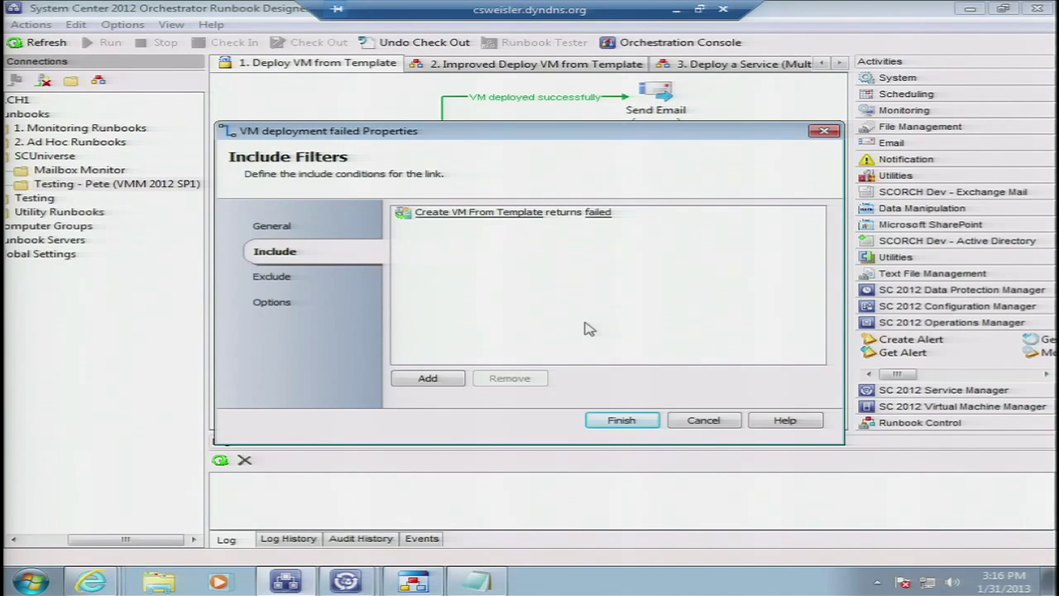
pyautogui.click(704, 421)
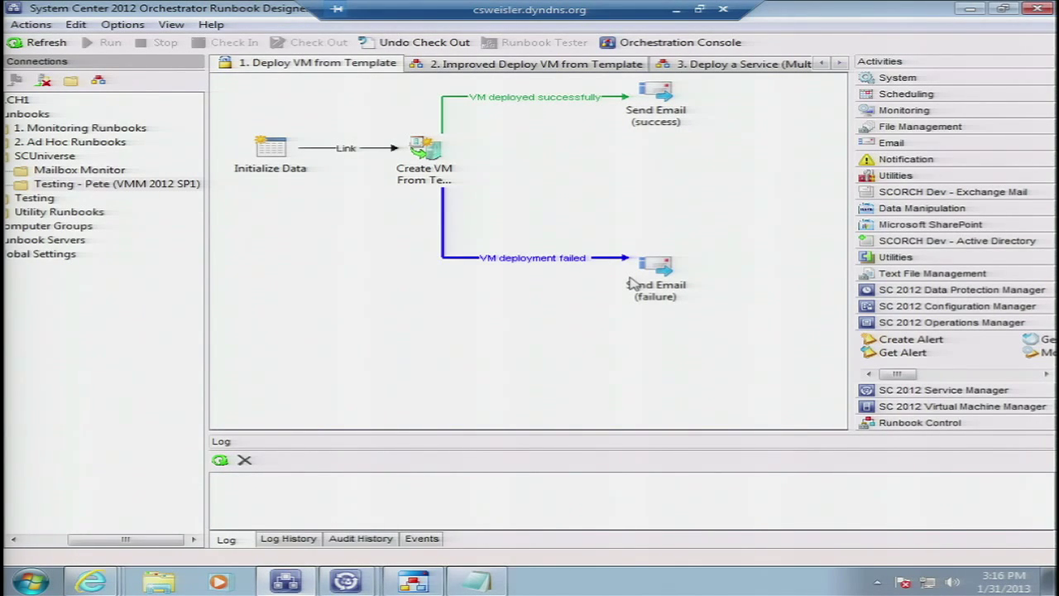
# Inspect the VM deployed successfully link's include filter and the Send Email (success) activity's details, closing both without changes
pyautogui.click(534, 98)
pyautogui.doubleClick(533, 98)
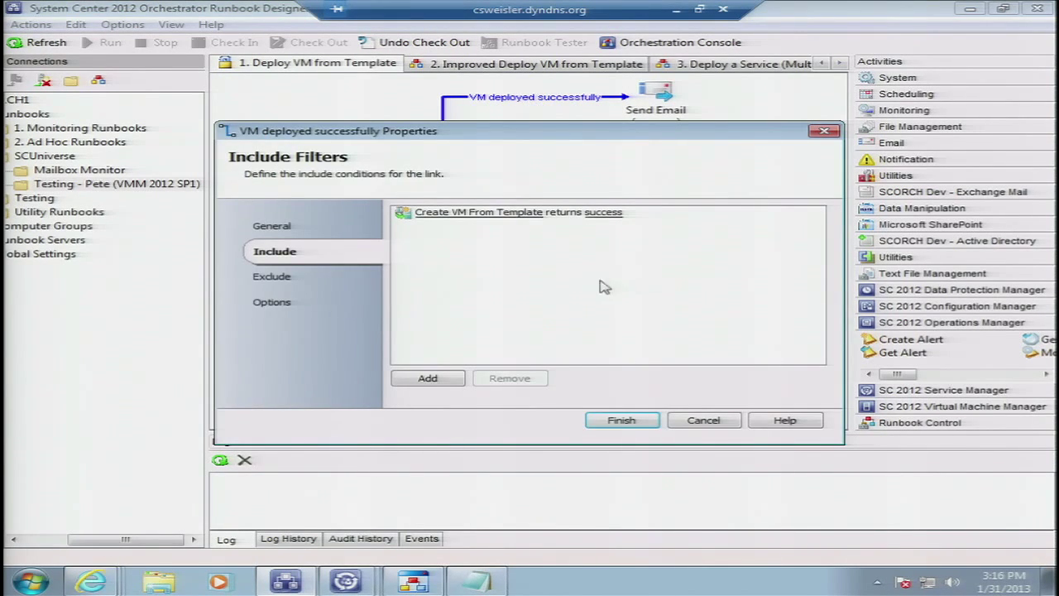
pyautogui.click(706, 421)
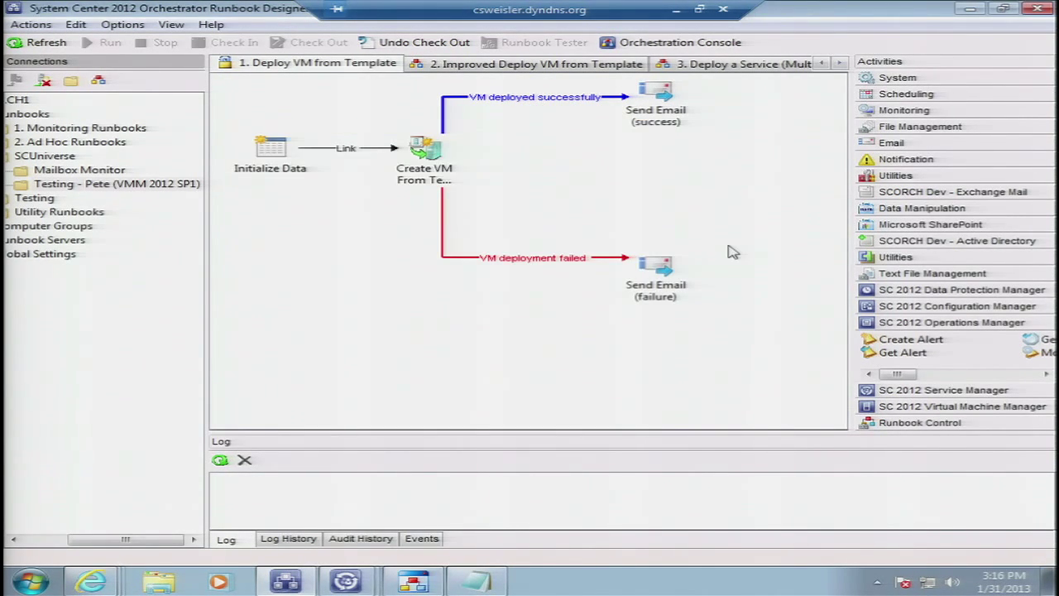
pyautogui.doubleClick(655, 120)
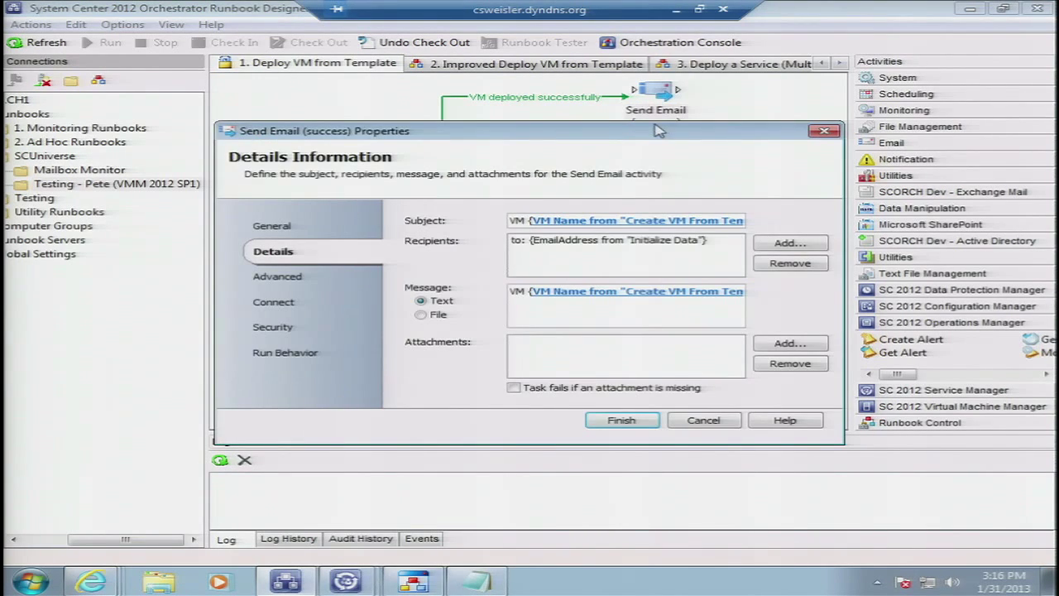
pyautogui.click(685, 424)
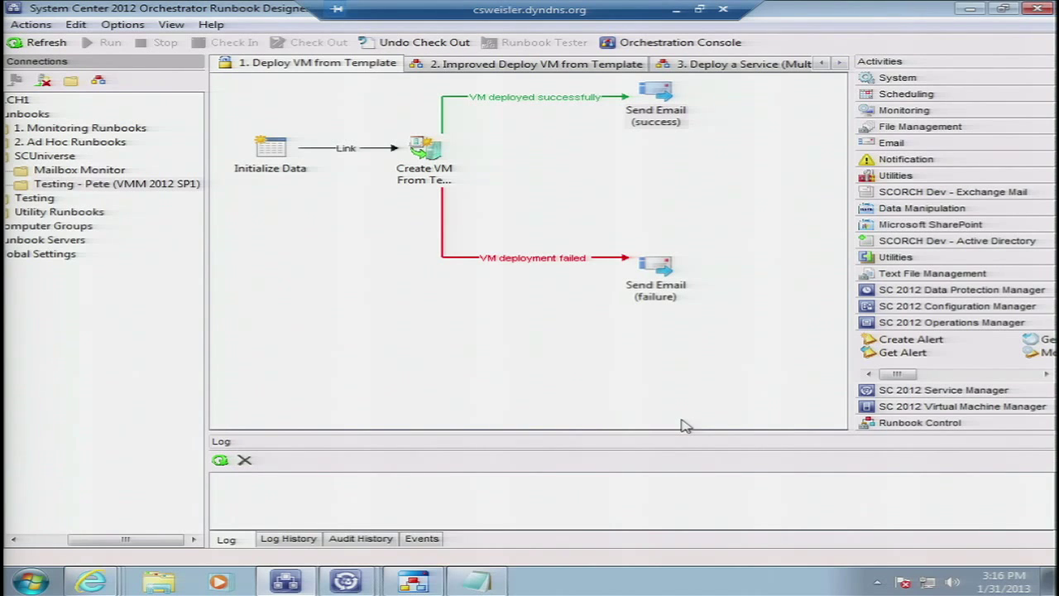